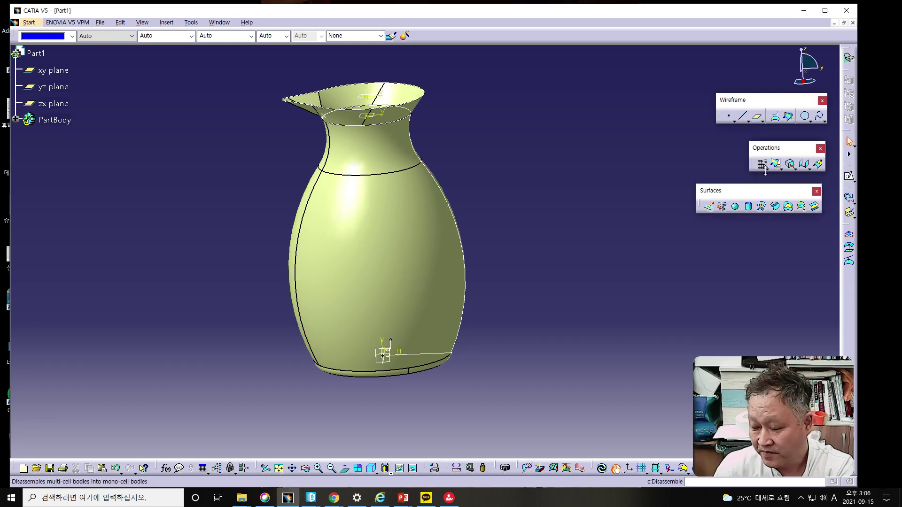
# Try to join the spout surface Multi-sections Surface.1 with Revolute.1 and Revolute.2, and display the connexity diagnosis.
pyautogui.click(780, 168)
pyautogui.click(778, 180)
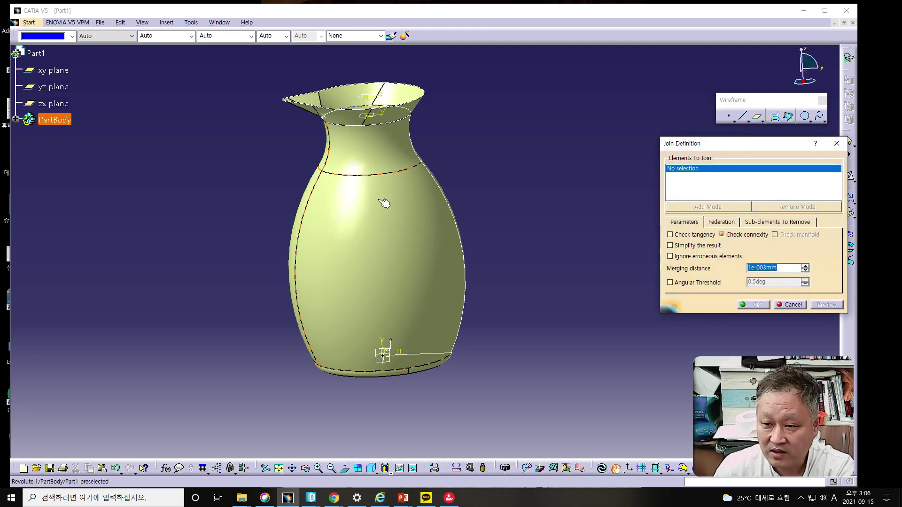
pyautogui.click(411, 98)
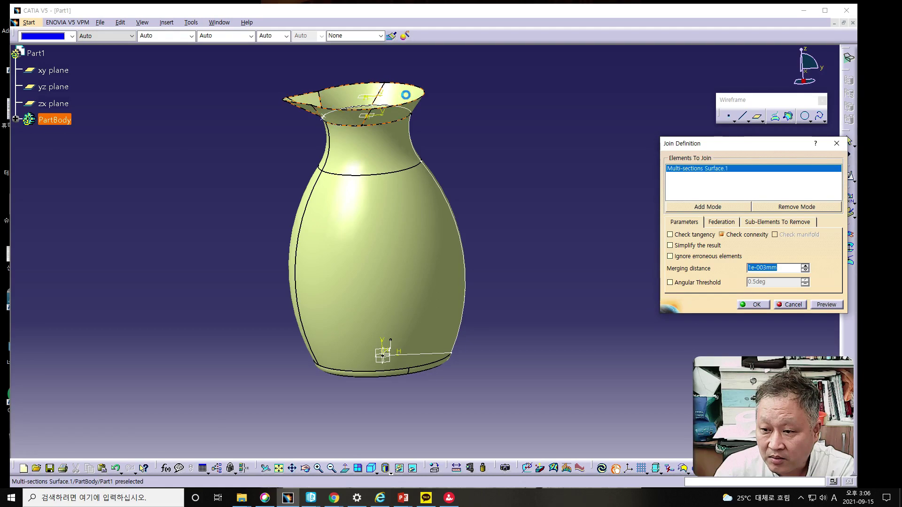
pyautogui.click(401, 156)
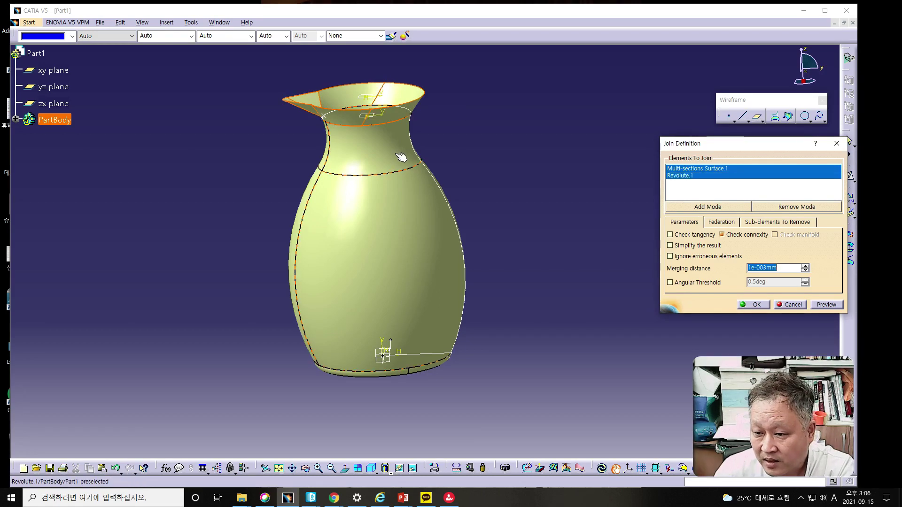
pyautogui.click(382, 374)
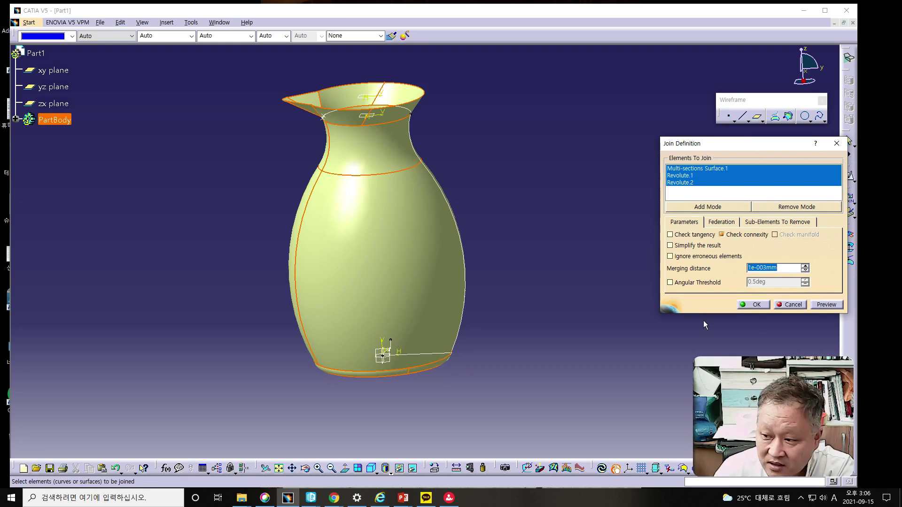
pyautogui.click(820, 306)
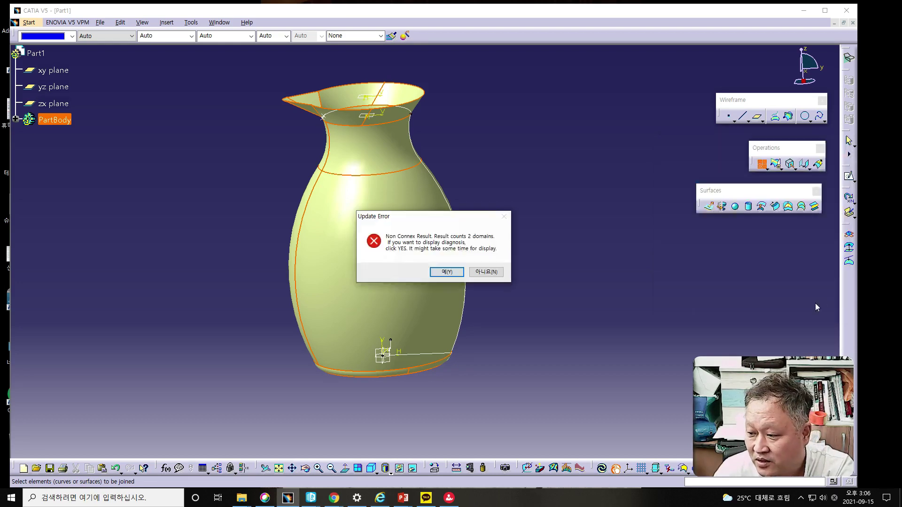
pyautogui.click(447, 272)
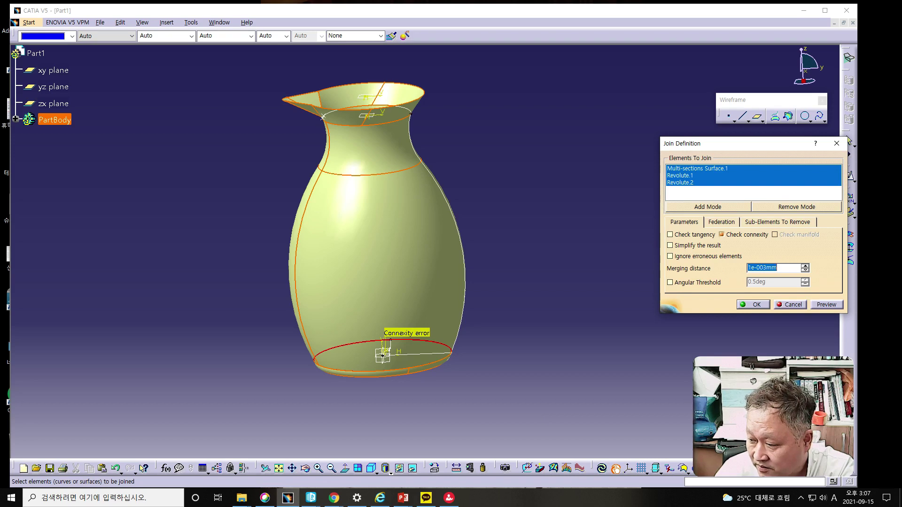
pyautogui.press('Return')
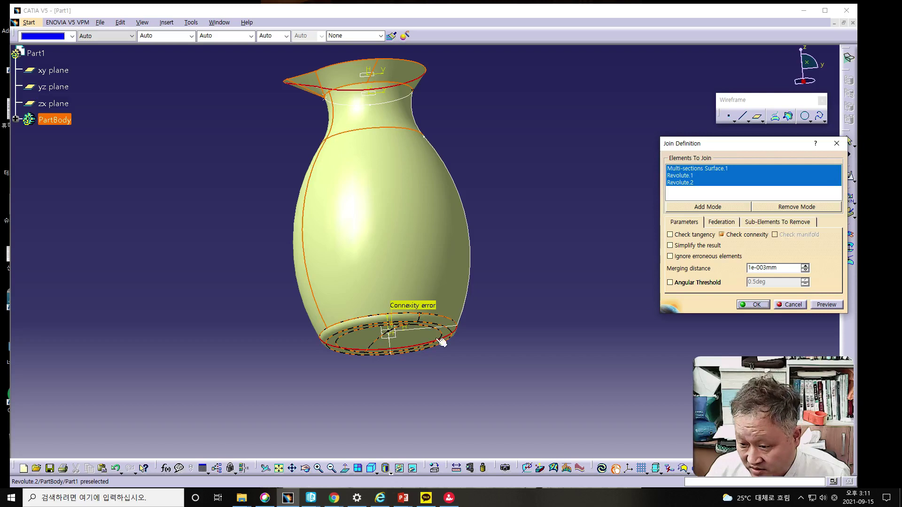
pyautogui.click(791, 305)
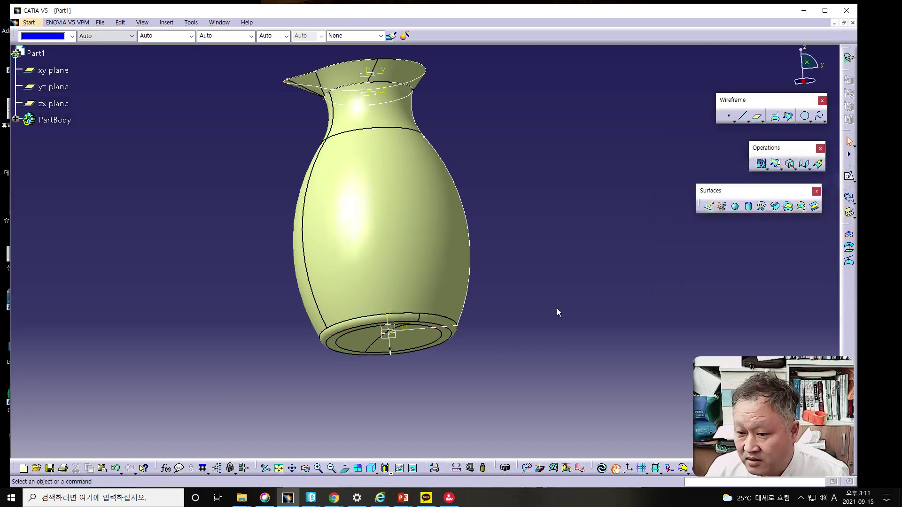
# Delete the horizontal base line from the body profile in Sketch.3 and exit the sketch.
pyautogui.click(16, 120)
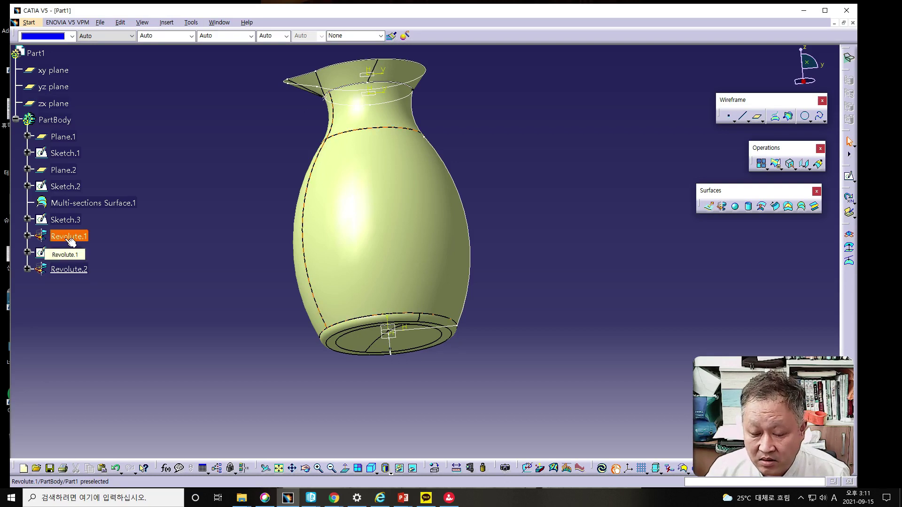
pyautogui.doubleClick(68, 221)
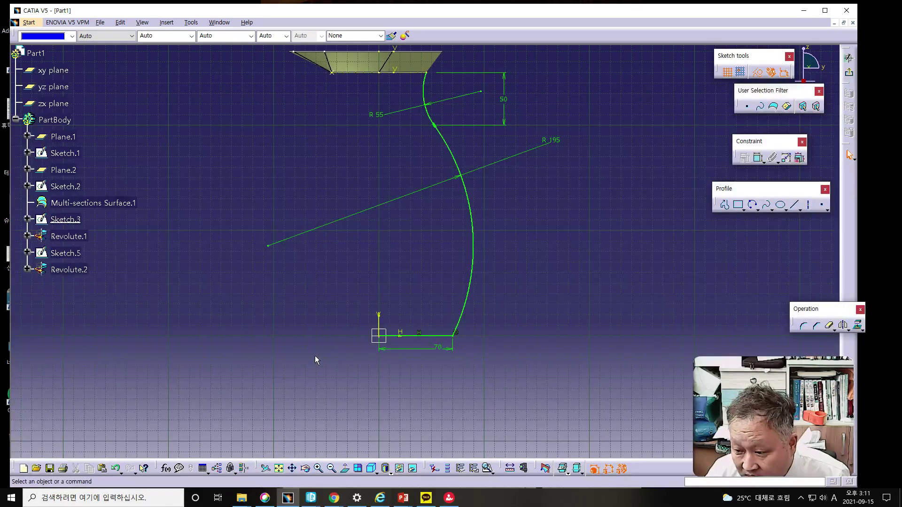
pyautogui.click(416, 335)
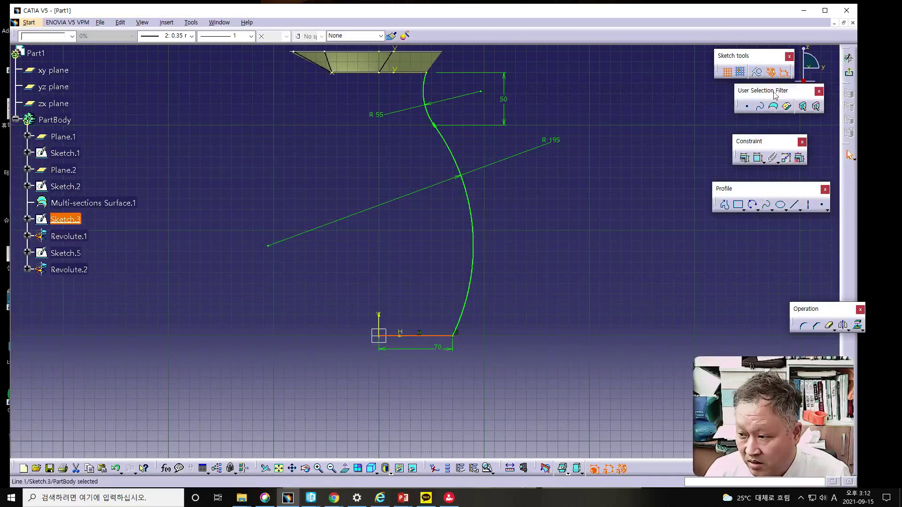
pyautogui.press('Delete')
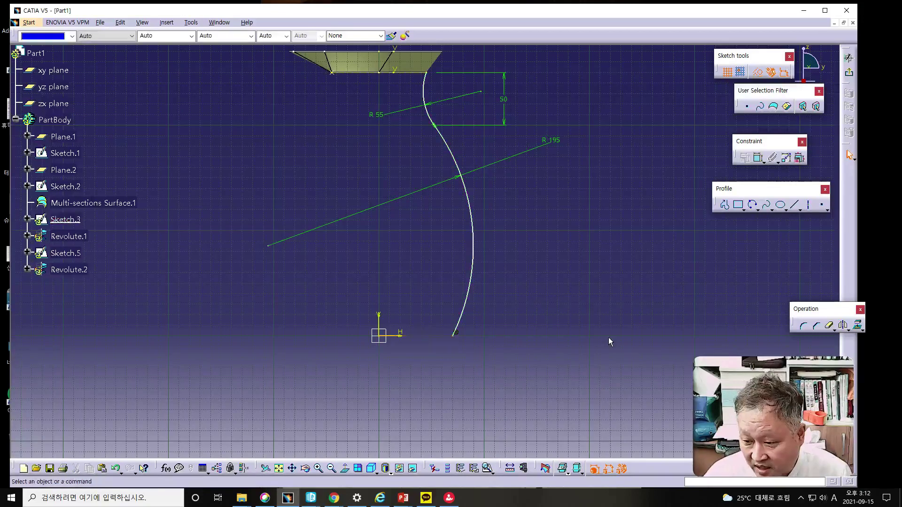
pyautogui.click(849, 72)
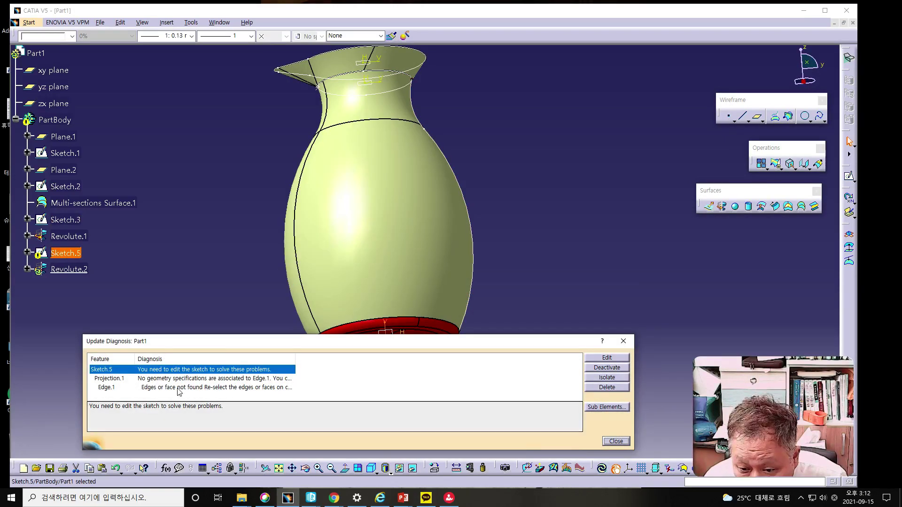
# Isolate the broken reference of Sketch.5 in the update diagnosis and update the part.
pyautogui.click(606, 377)
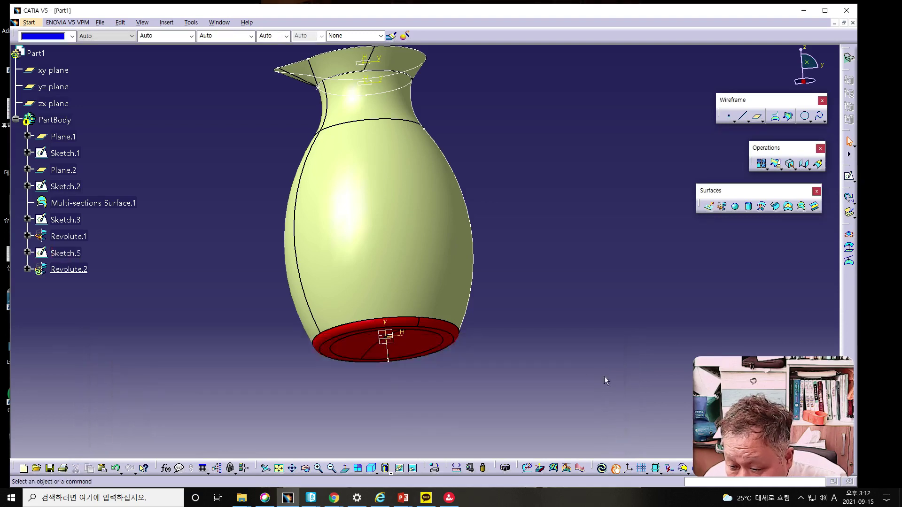
pyautogui.click(601, 468)
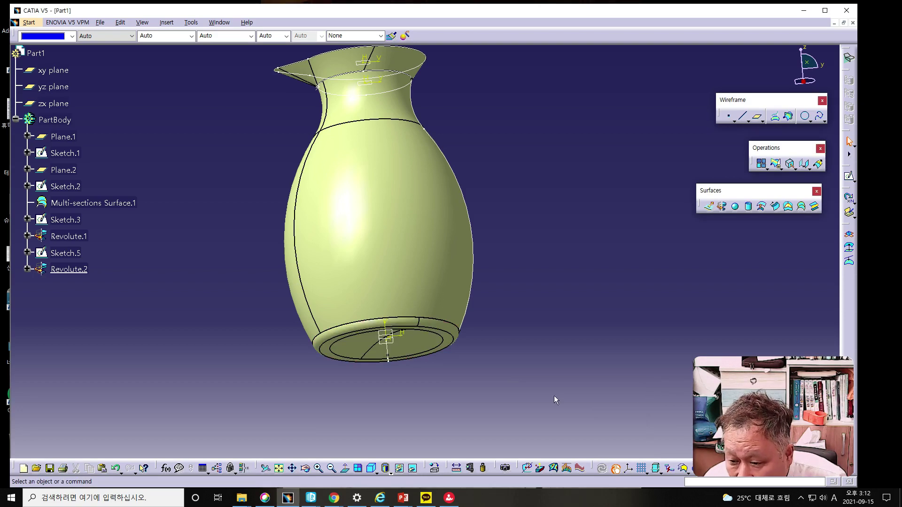
pyautogui.moveTo(514, 331); pyautogui.dragTo(442, 343, button='middle')
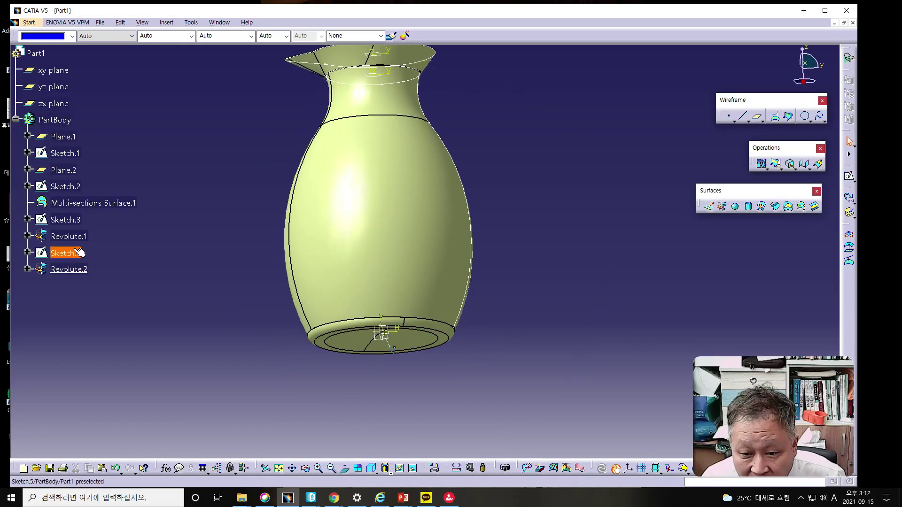
# Open Sketch.5, examine how the base profile meets the lower edge of the body, and exit the sketch.
pyautogui.doubleClick(66, 254)
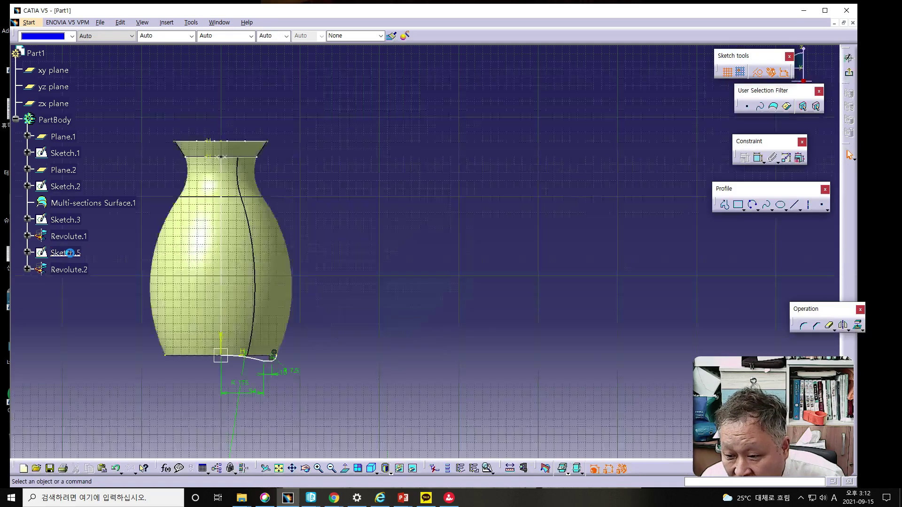
pyautogui.moveTo(330, 371)
pyautogui.mouseDown(button='middle')
pyautogui.moveTo(340, 339)
pyautogui.moveTo(263, 345)
pyautogui.mouseUp(button='middle')
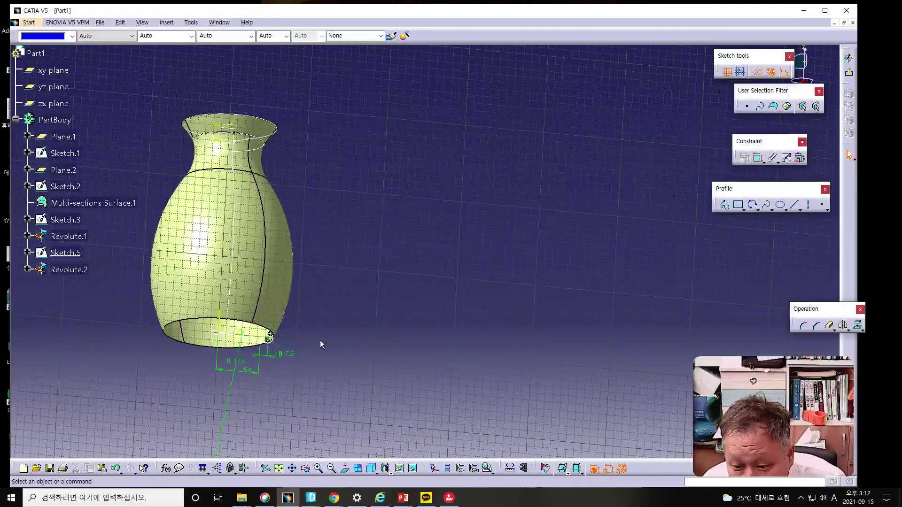
pyautogui.moveTo(325, 346)
pyautogui.mouseDown(button='middle')
pyautogui.moveTo(319, 392)
pyautogui.moveTo(291, 385)
pyautogui.mouseUp(button='middle')
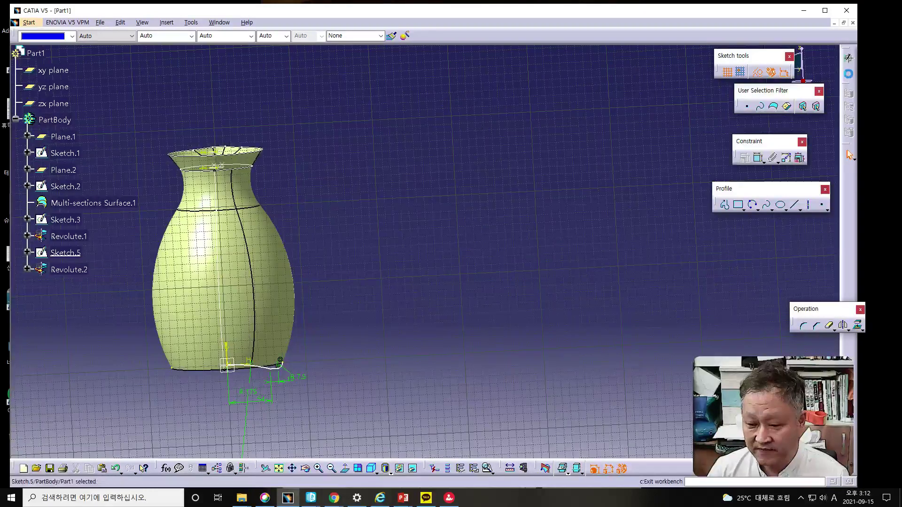
pyautogui.click(849, 71)
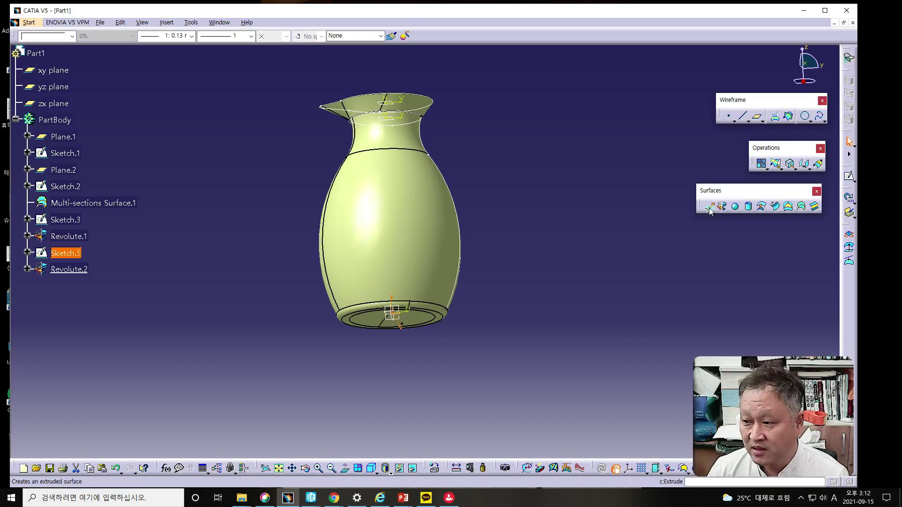
pyautogui.click(761, 163)
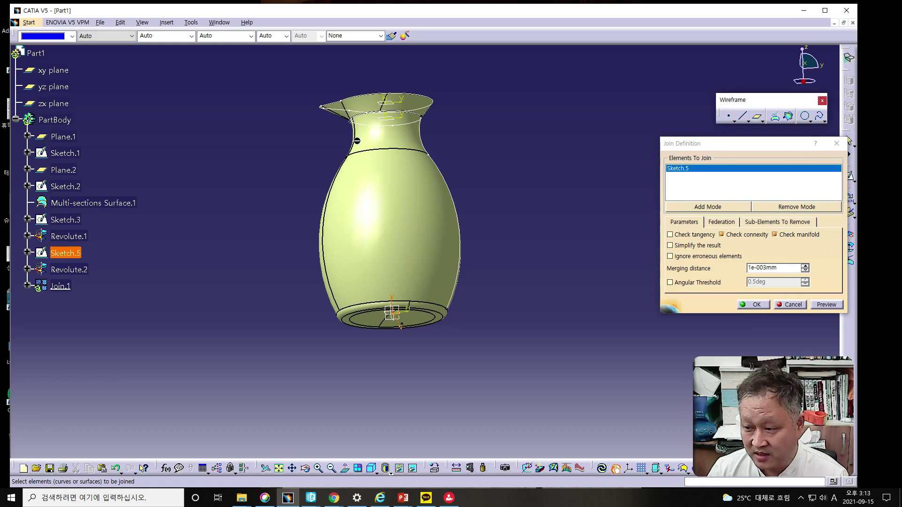
pyautogui.moveTo(294, 159); pyautogui.dragTo(461, 198, button='middle')
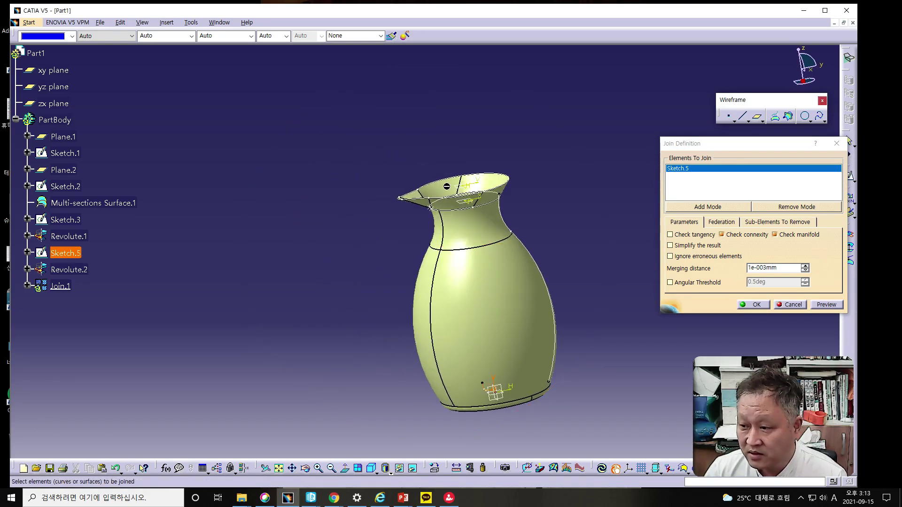
pyautogui.rightClick(703, 172)
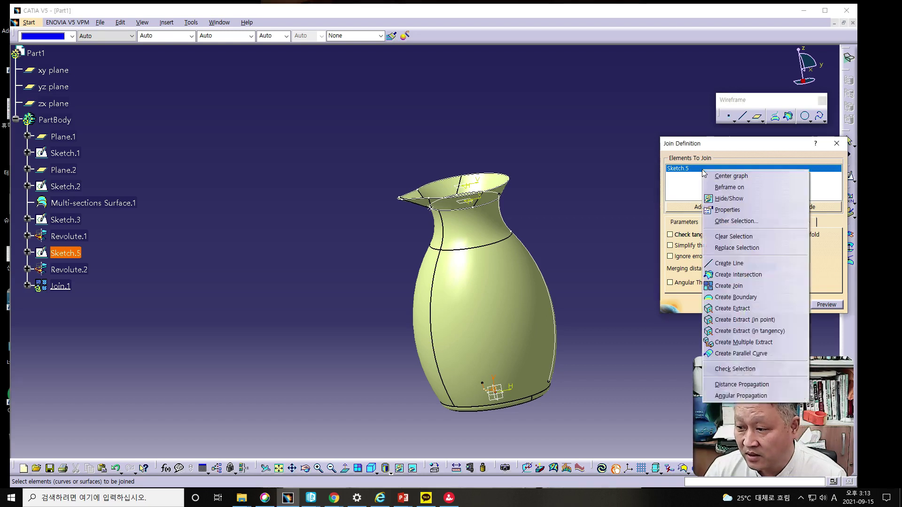
pyautogui.click(686, 198)
pyautogui.click(792, 306)
pyautogui.click(762, 163)
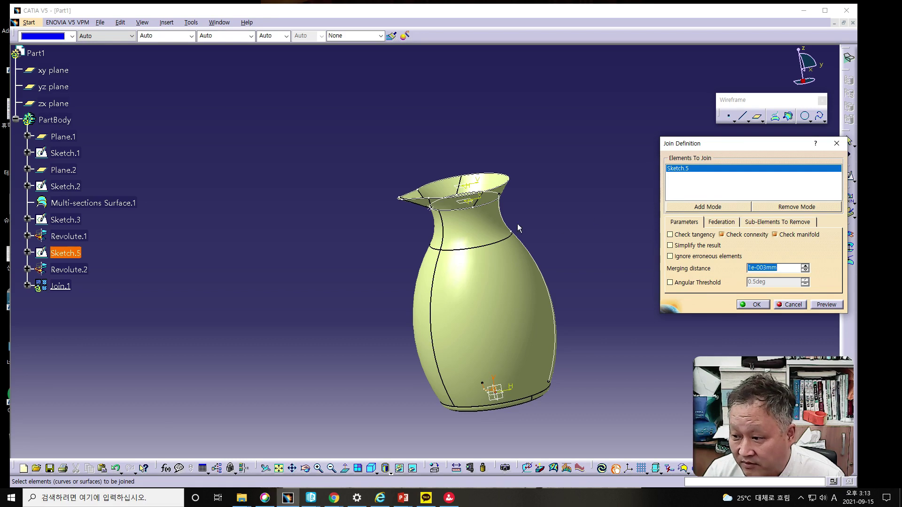
pyautogui.rightClick(683, 174)
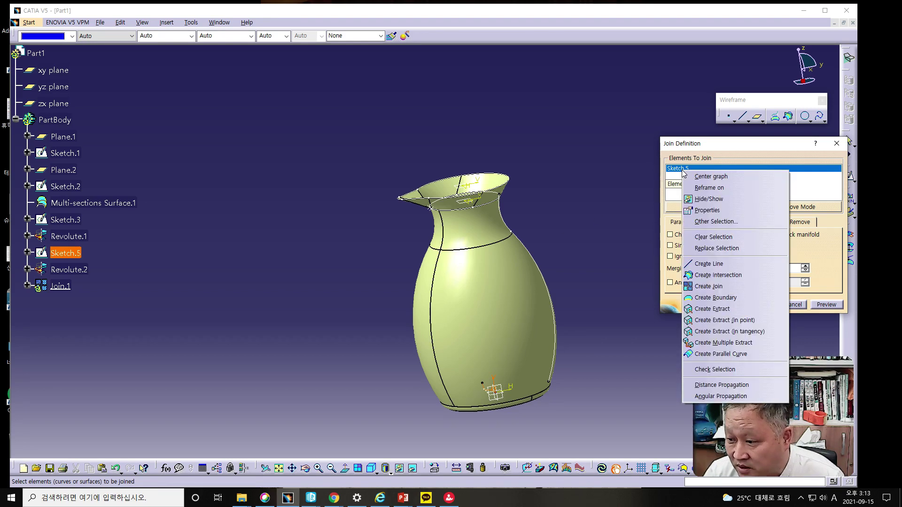
pyautogui.click(699, 142)
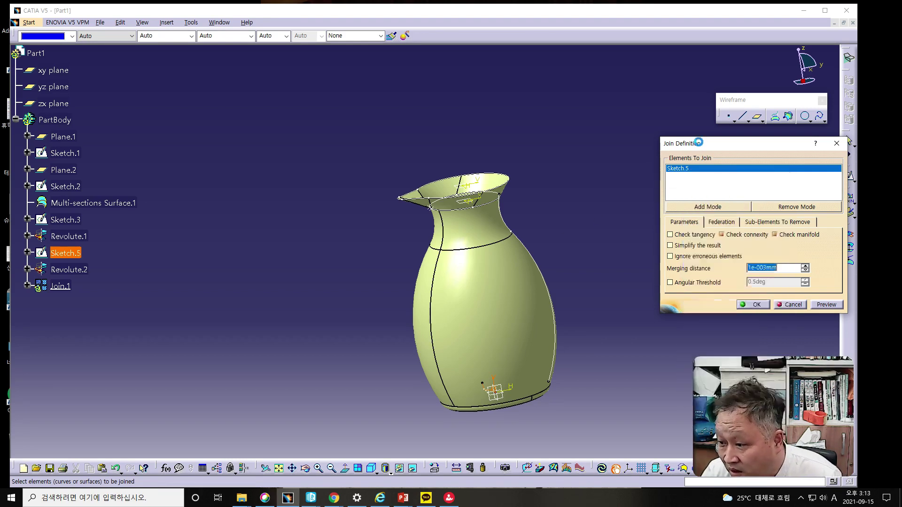
pyautogui.click(796, 208)
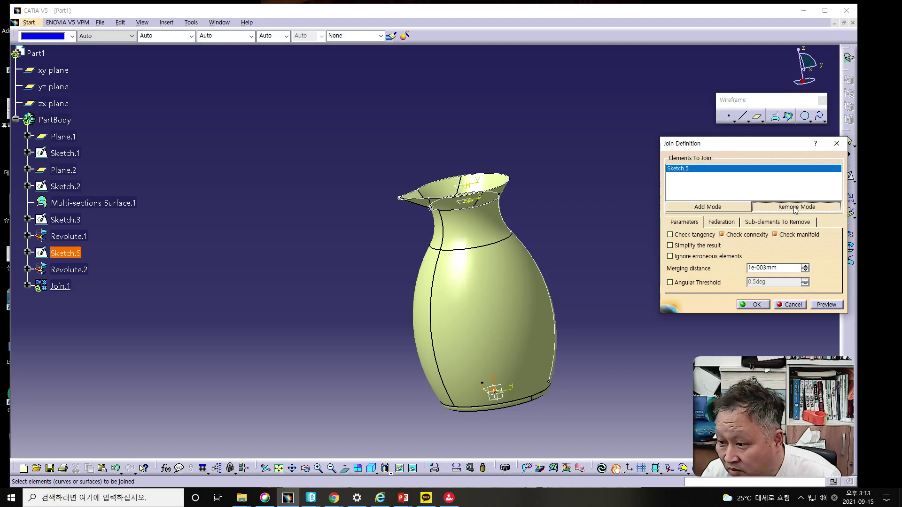
pyautogui.rightClick(691, 173)
pyautogui.click(831, 331)
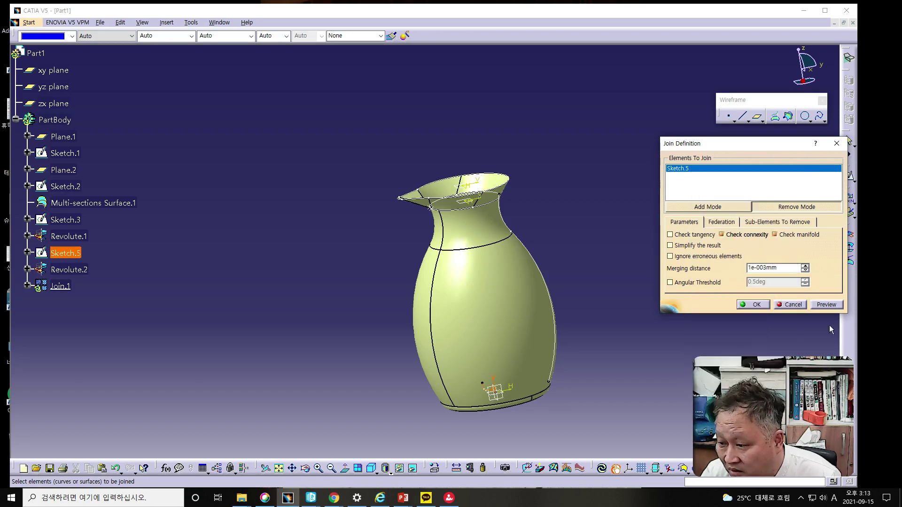
pyautogui.click(792, 305)
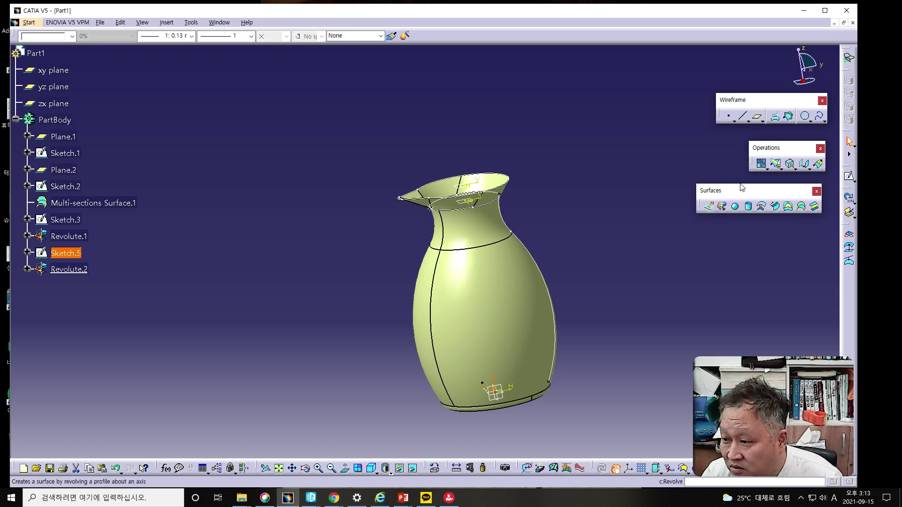
pyautogui.click(762, 164)
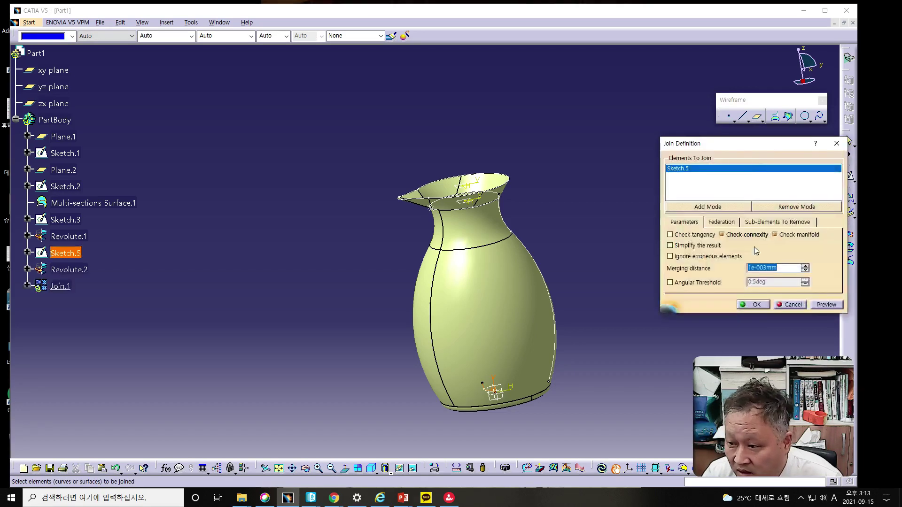
pyautogui.click(792, 304)
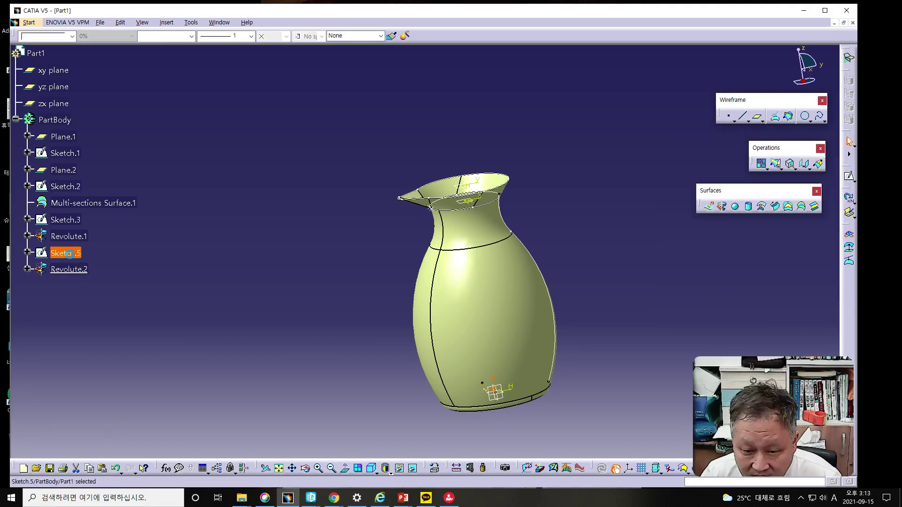
pyautogui.rightClick(54, 251)
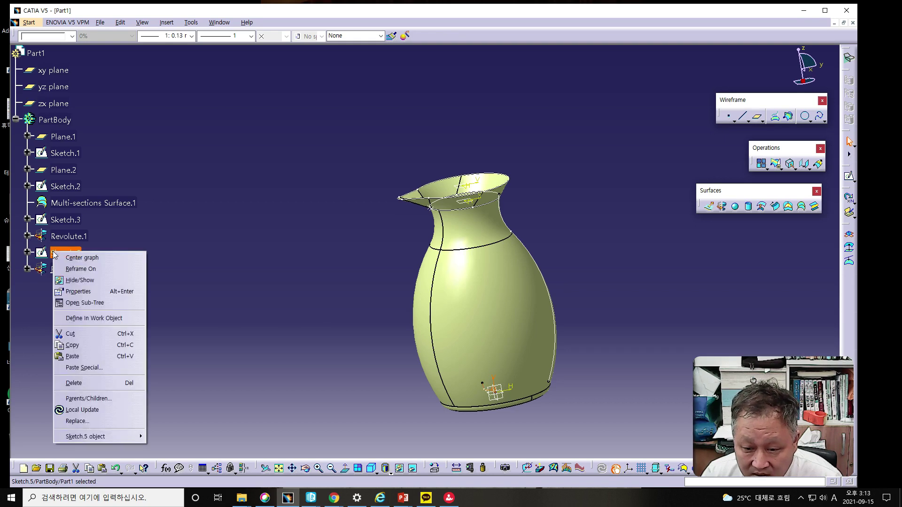
pyautogui.click(168, 323)
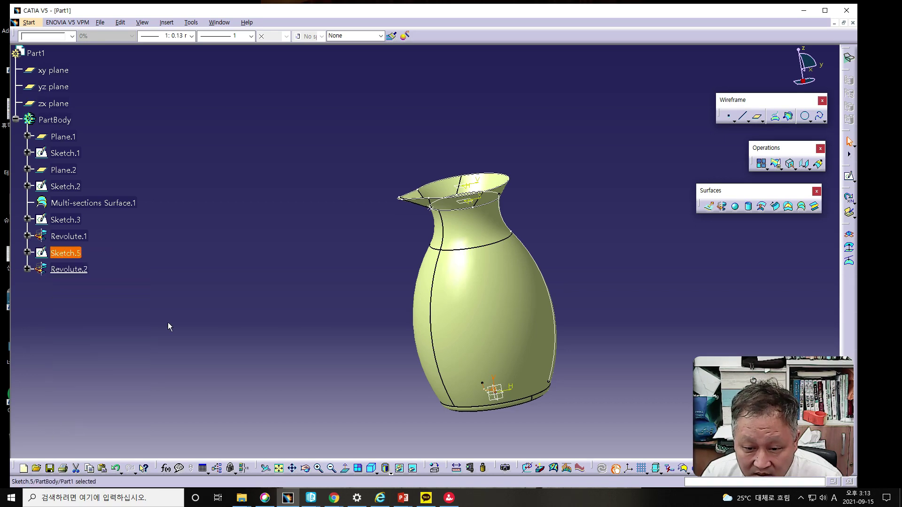
pyautogui.click(69, 270)
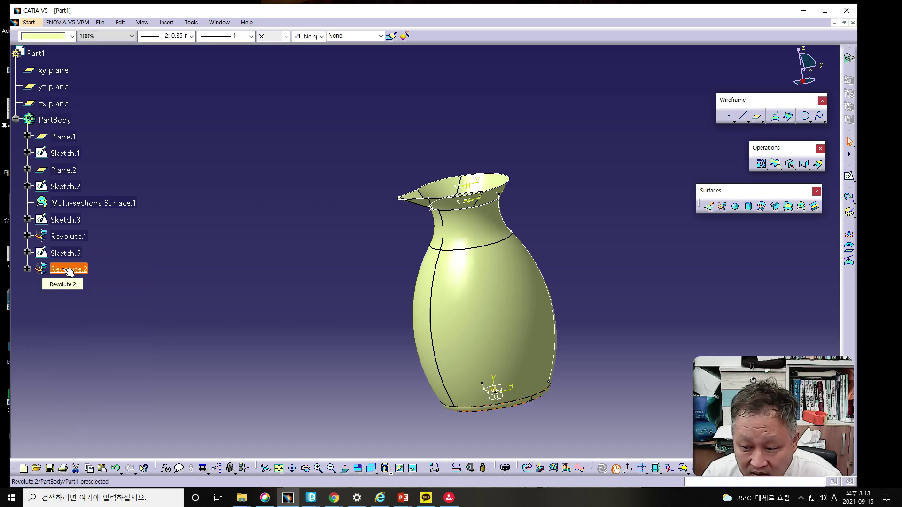
pyautogui.click(761, 163)
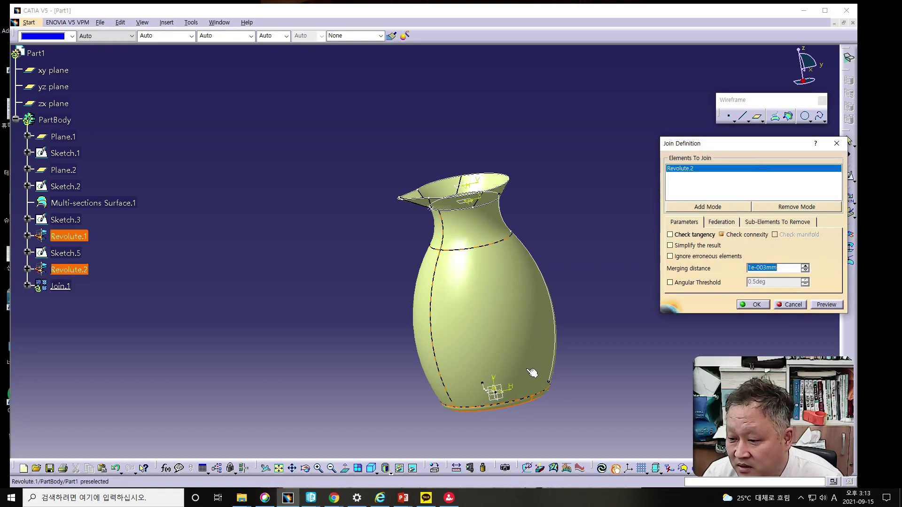
pyautogui.click(503, 347)
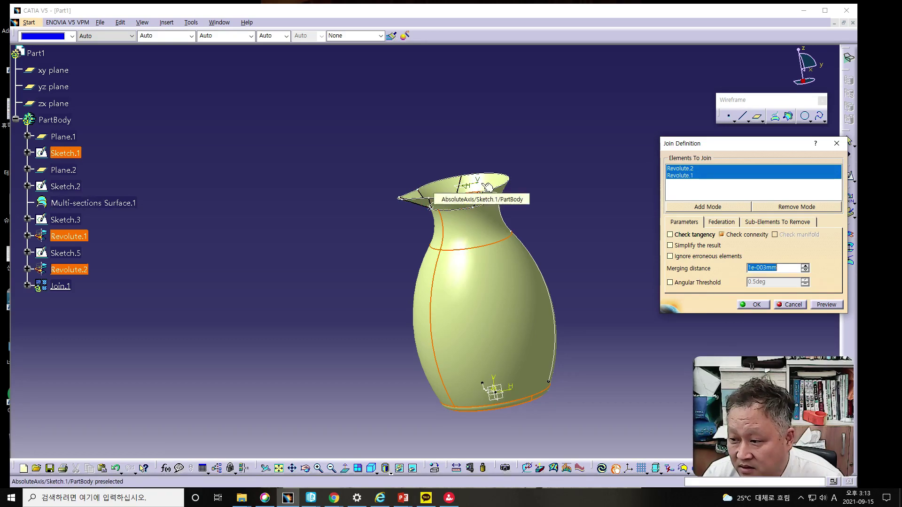
pyautogui.click(501, 188)
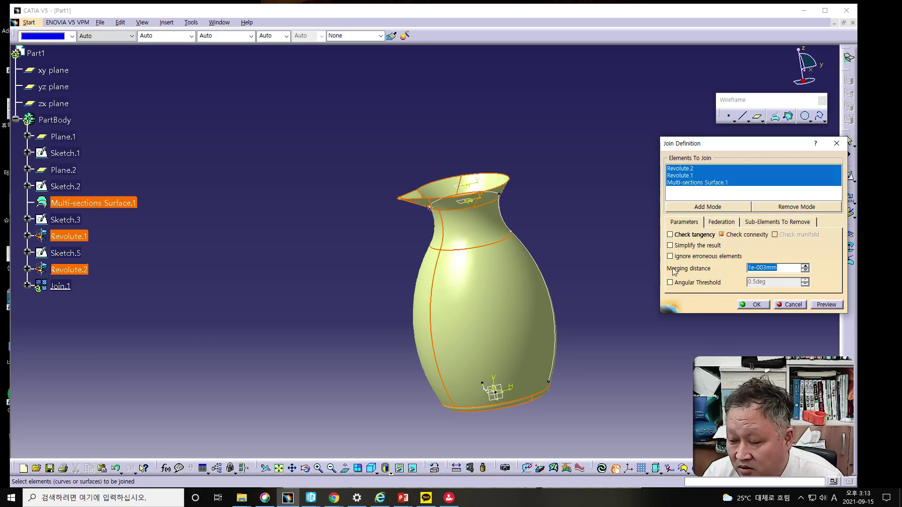
pyautogui.click(820, 305)
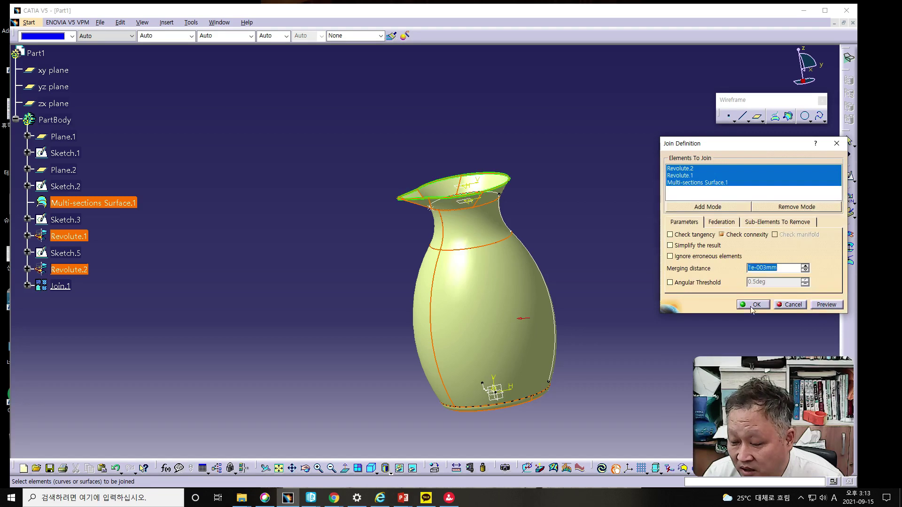
pyautogui.moveTo(540, 362); pyautogui.dragTo(453, 334, button='middle')
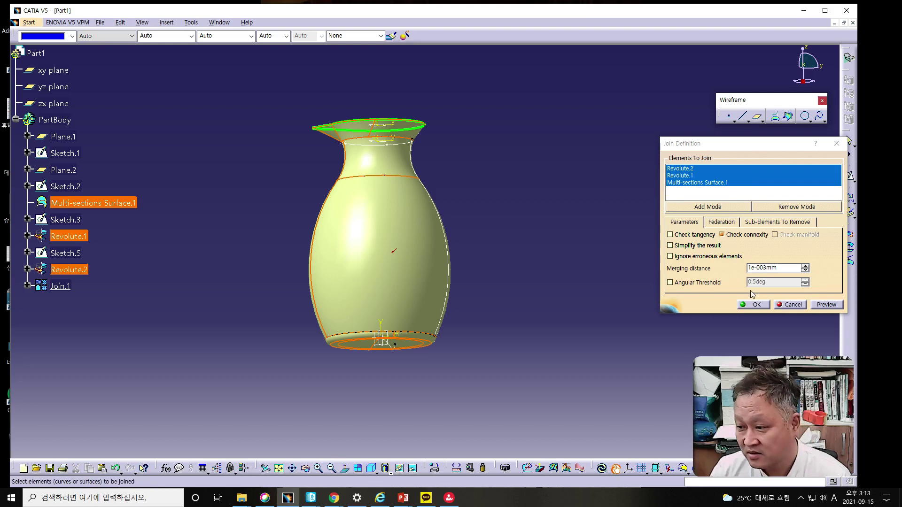
pyautogui.click(787, 304)
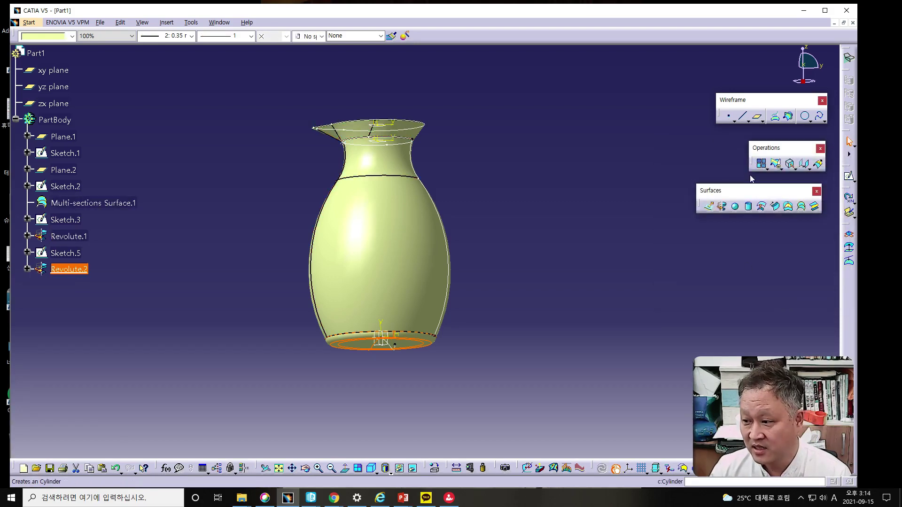
# Join the base surface Revolute.2, the body surface Revolute.1 and the spout surface Multi-sections Surface.1, checking the preview before accepting.
pyautogui.click(761, 163)
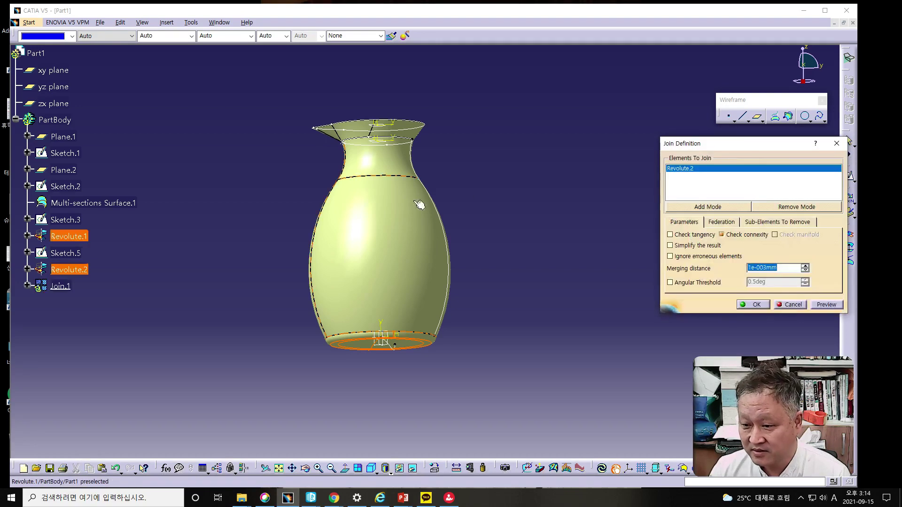
pyautogui.click(399, 224)
pyautogui.moveTo(389, 214)
pyautogui.mouseDown(button='middle')
pyautogui.moveTo(393, 236)
pyautogui.moveTo(391, 226)
pyautogui.mouseUp(button='middle')
pyautogui.click(393, 154)
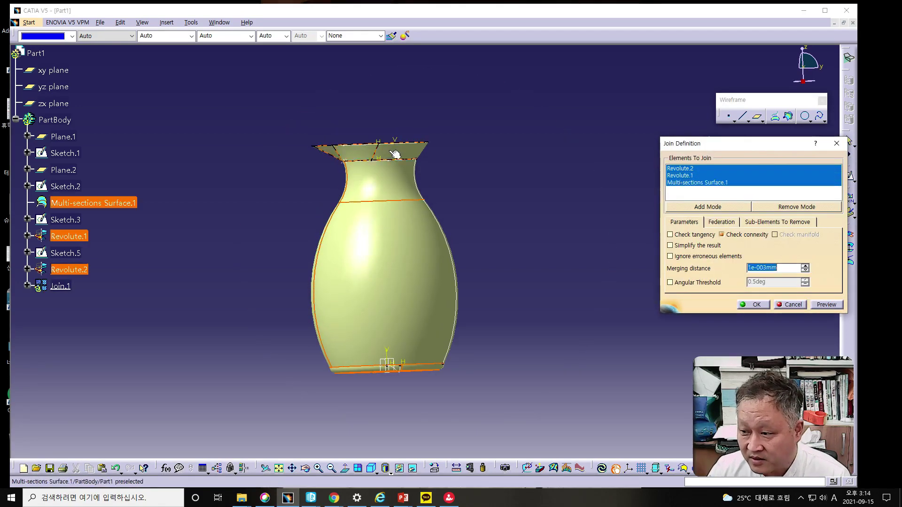
pyautogui.click(826, 305)
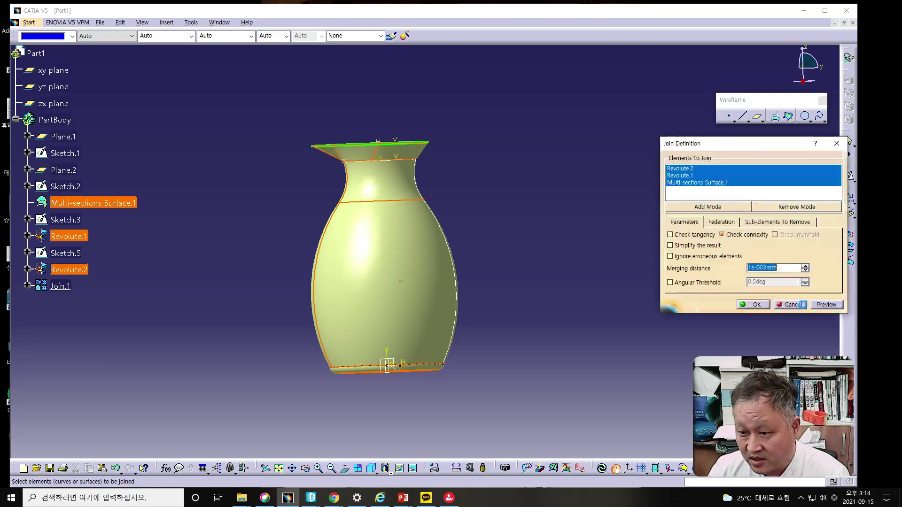
pyautogui.moveTo(465, 252); pyautogui.dragTo(404, 278, button='middle')
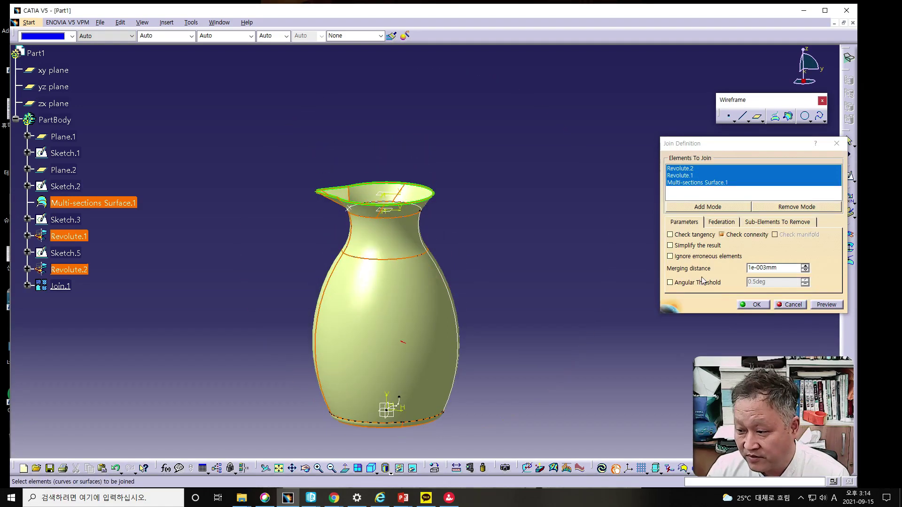
pyautogui.click(753, 304)
pyautogui.moveTo(517, 280); pyautogui.dragTo(512, 244, button='middle')
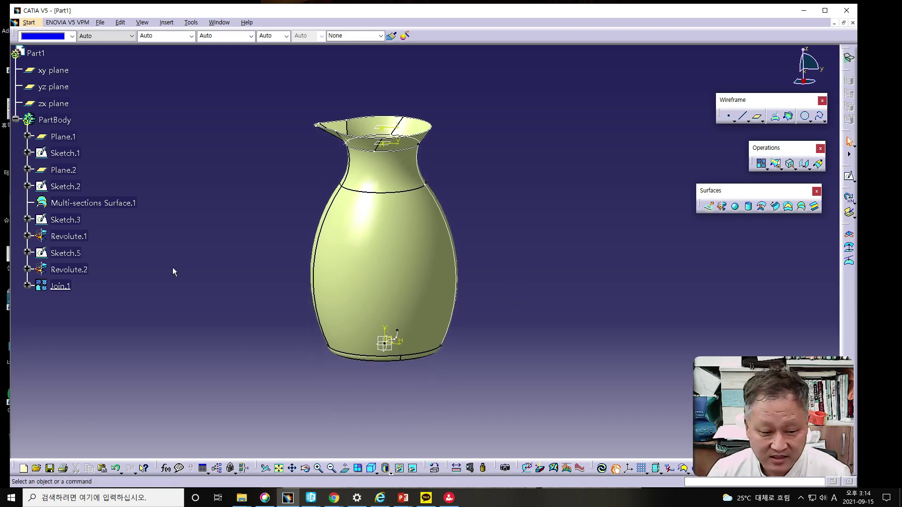
pyautogui.moveTo(504, 294); pyautogui.dragTo(513, 325, button='middle')
pyautogui.scroll(-1, 108, 290)
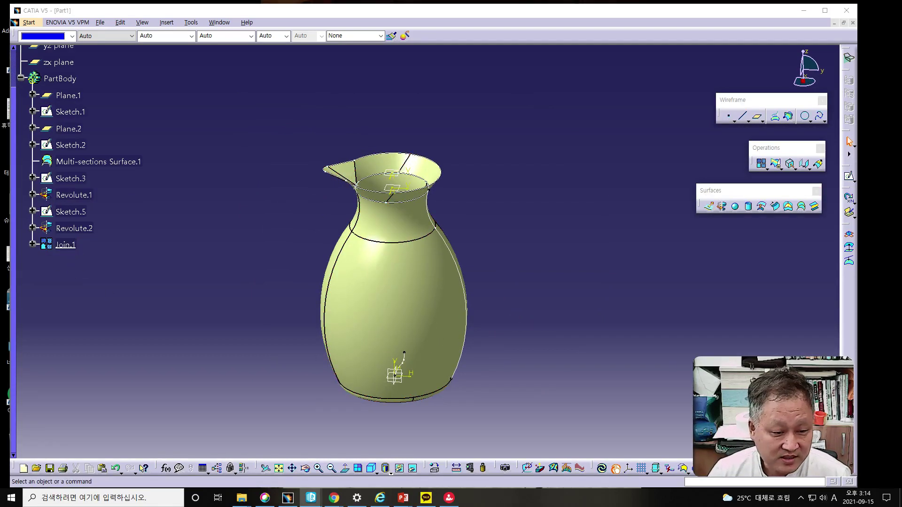
pyautogui.moveTo(421, 308); pyautogui.dragTo(423, 264, button='middle')
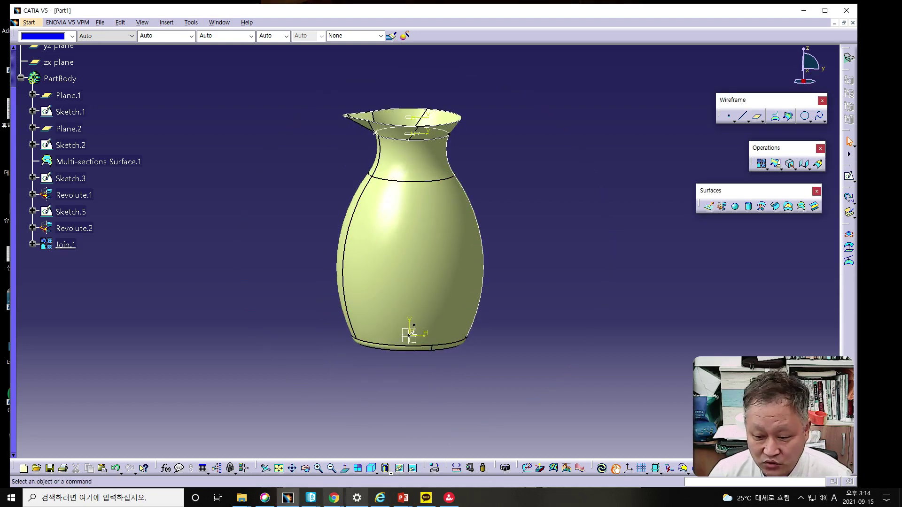
pyautogui.click(332, 499)
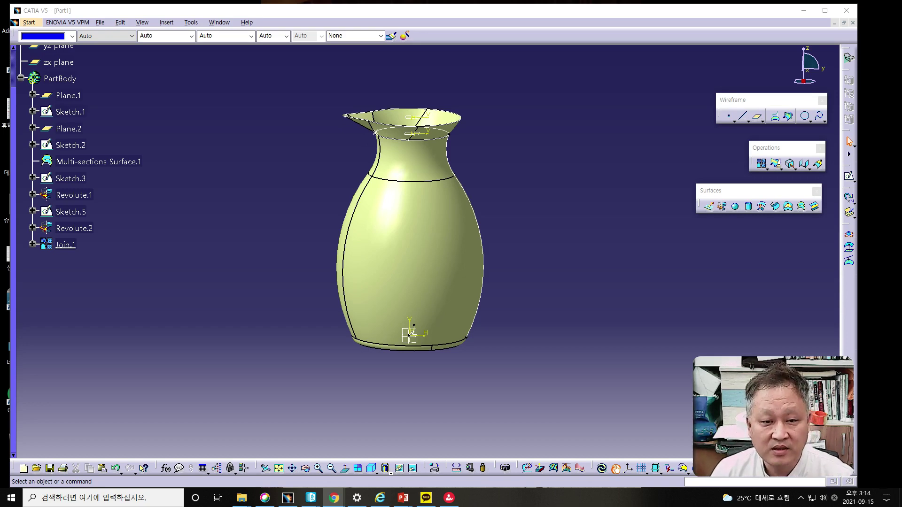
pyautogui.hotkey('alt', 'Tab')
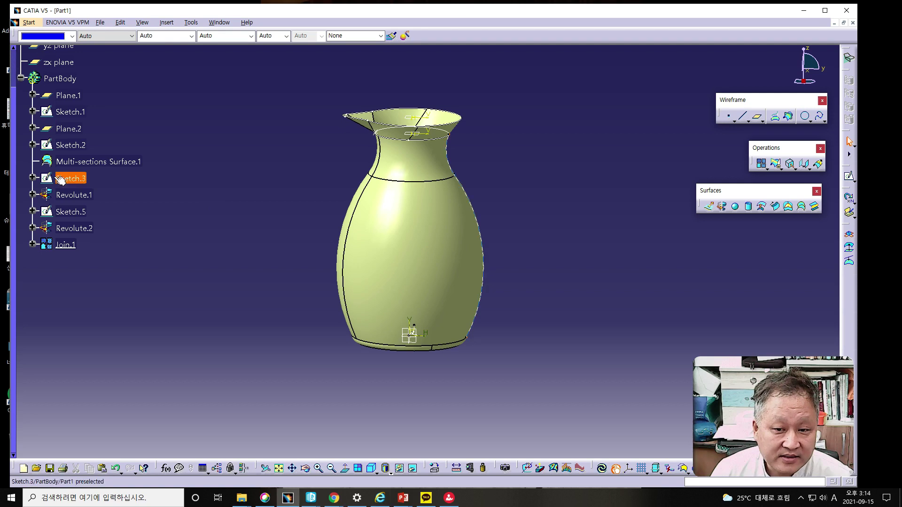
# Start a new sketch on the yz plane.
pyautogui.moveTo(15, 159); pyautogui.dragTo(19, 91)
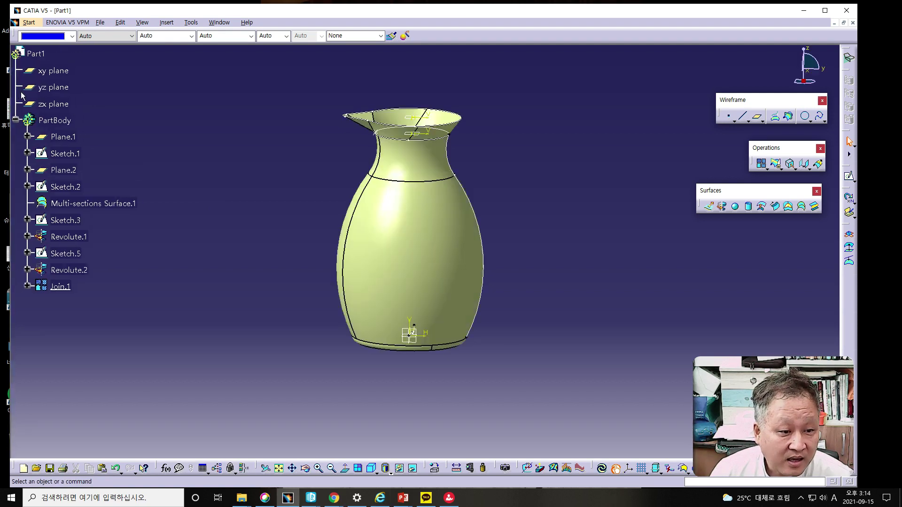
pyautogui.click(52, 87)
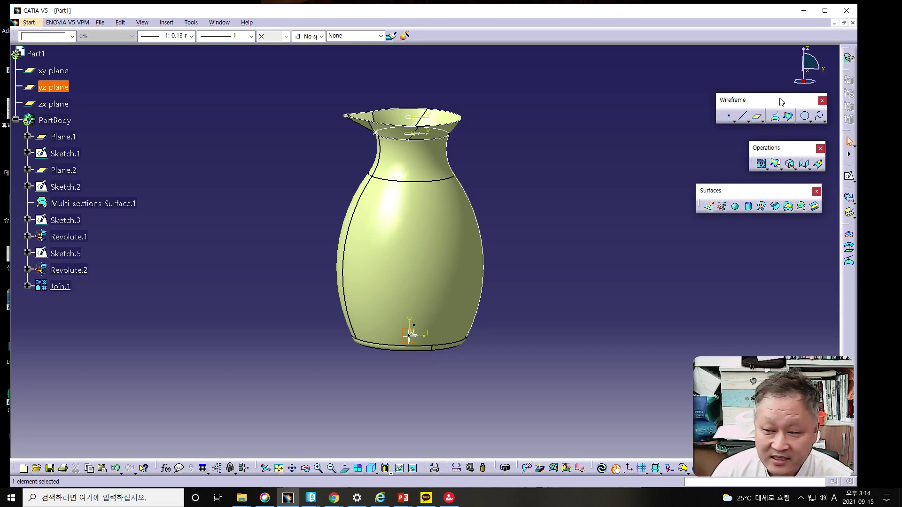
pyautogui.click(849, 177)
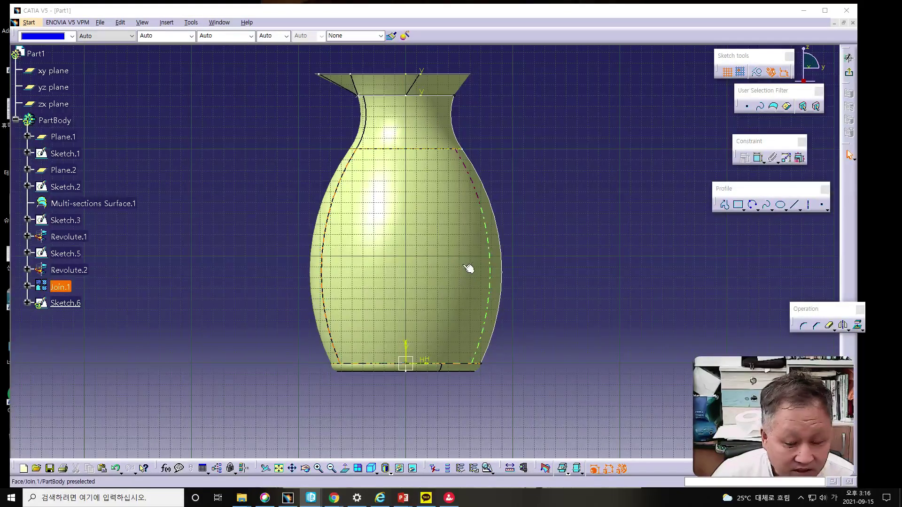
# Sketch the handle profile's upper line from inside the body outward and upward, continuing with a three-point arc that curves downward.
pyautogui.click(724, 205)
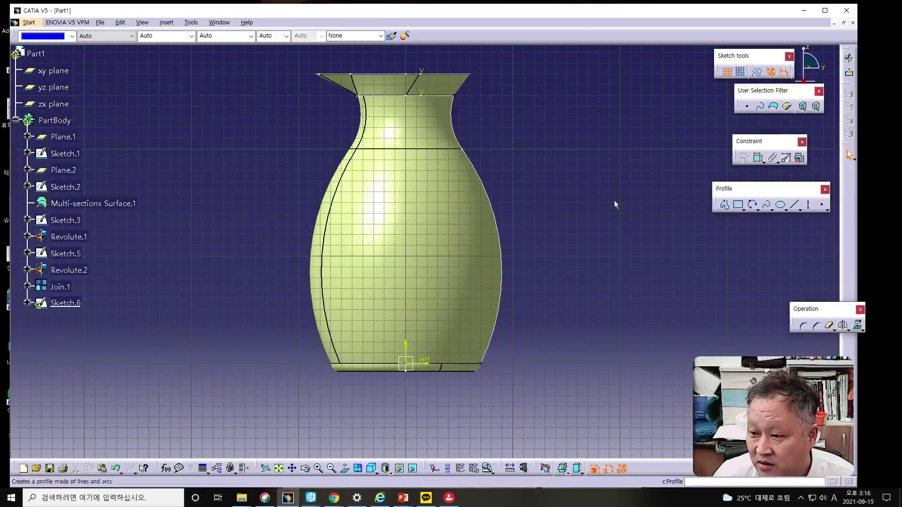
pyautogui.click(420, 195)
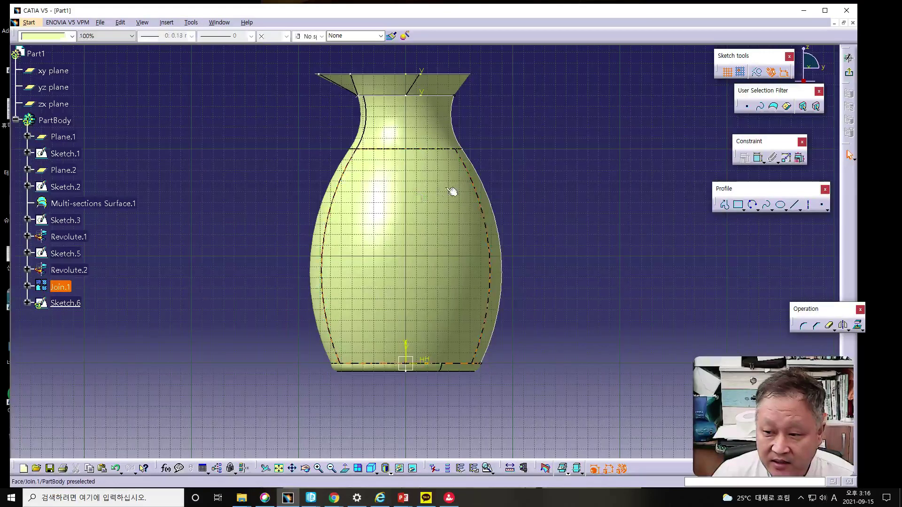
pyautogui.click(724, 207)
pyautogui.click(724, 207)
pyautogui.click(420, 200)
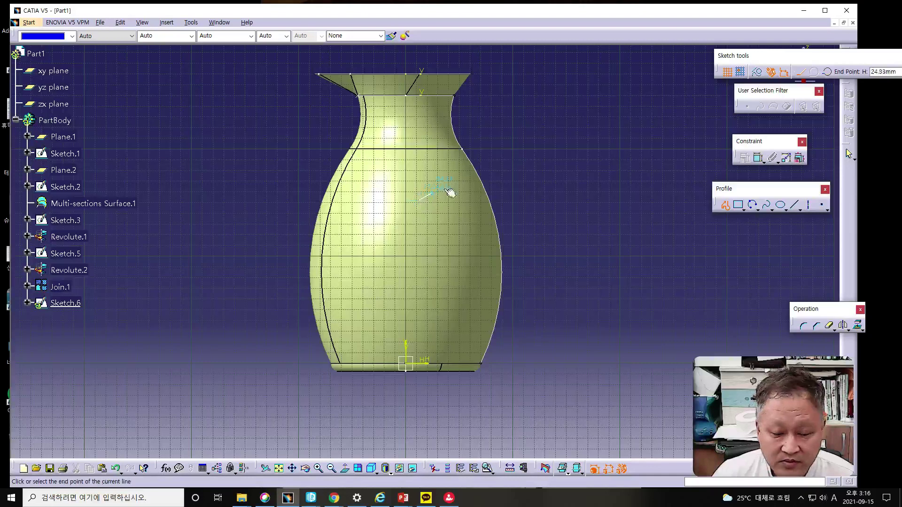
pyautogui.click(515, 152)
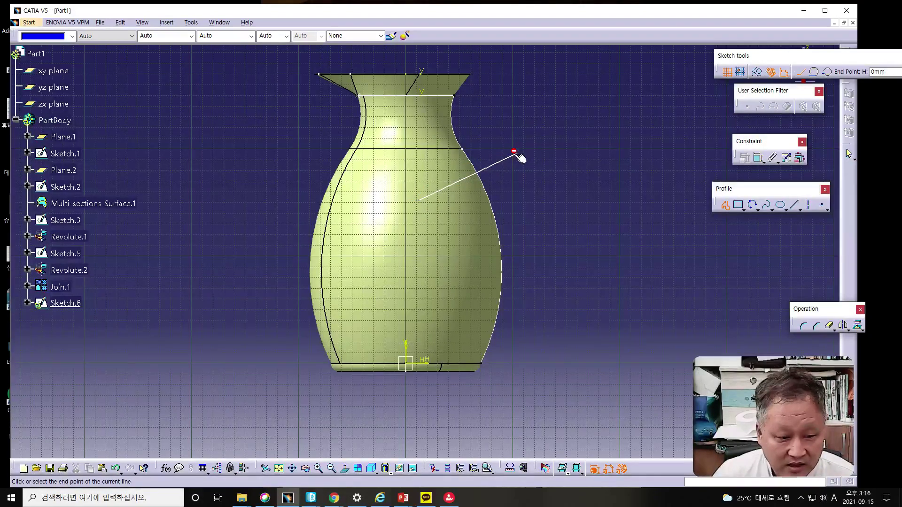
pyautogui.click(828, 73)
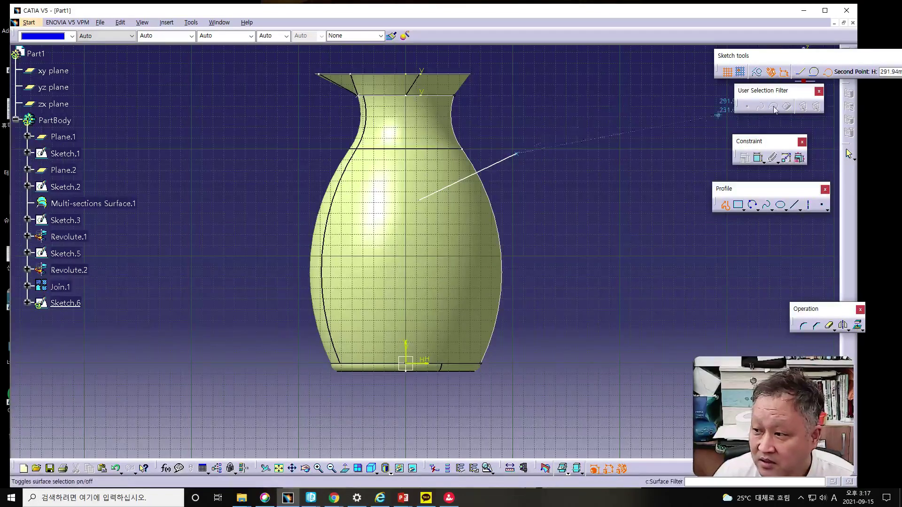
pyautogui.click(548, 153)
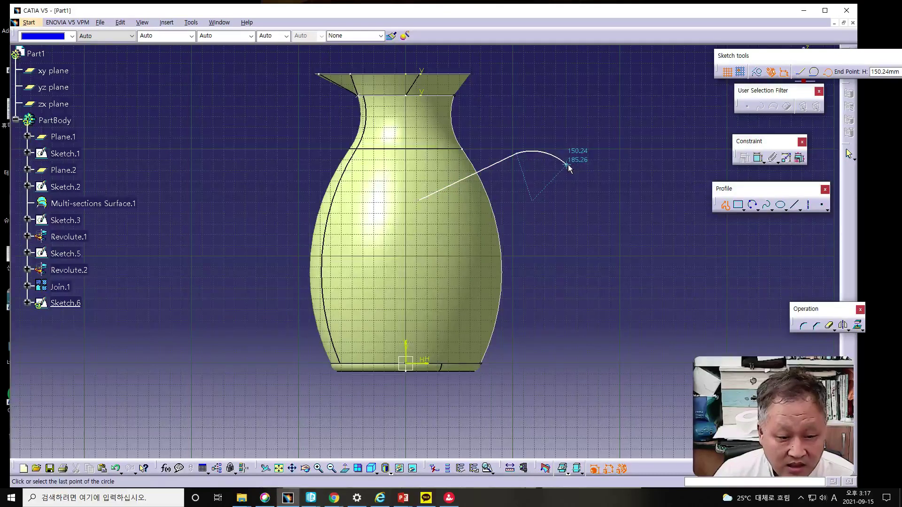
pyautogui.click(564, 168)
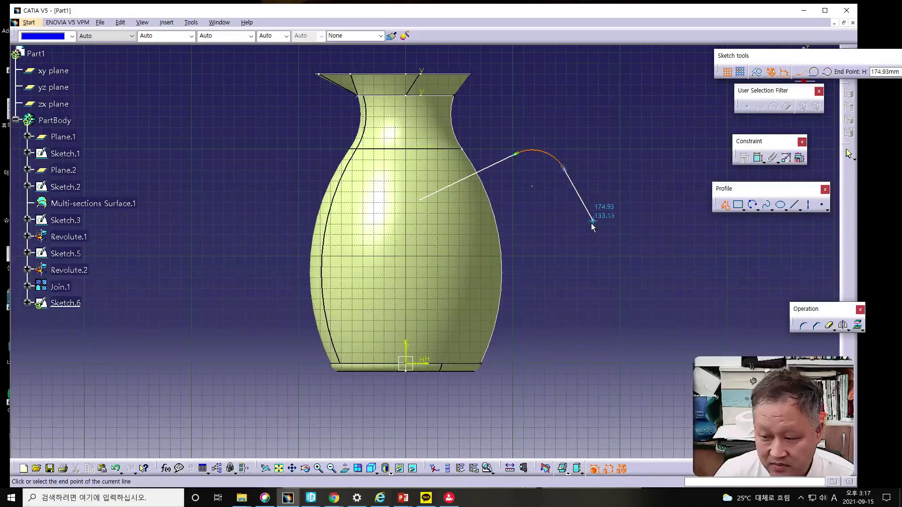
# Continue the handle profile with a sloping outer line, a three-point arc and a lower line ending inside the body near its base.
pyautogui.click(606, 257)
pyautogui.click(827, 72)
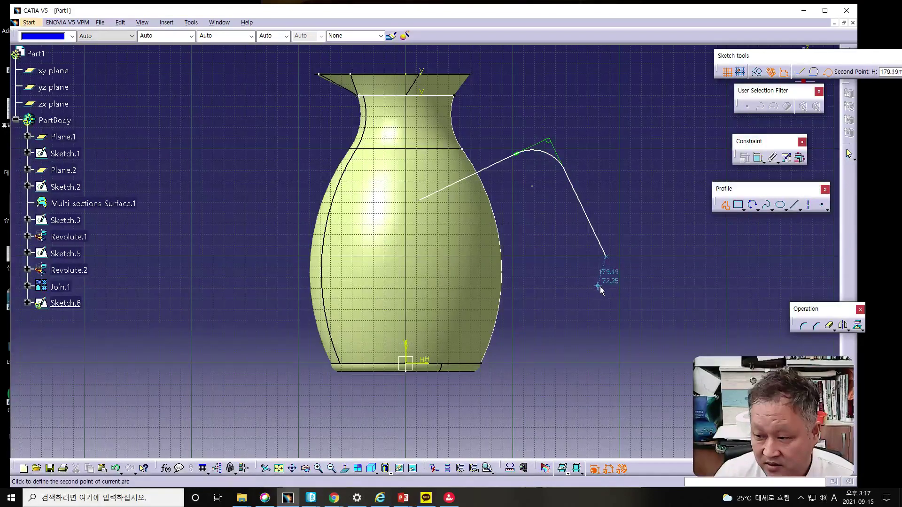
pyautogui.click(599, 285)
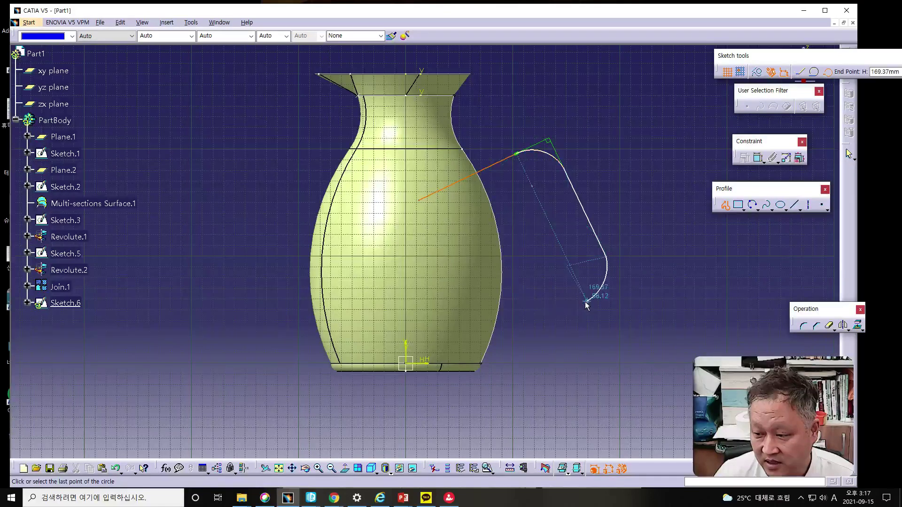
pyautogui.click(586, 303)
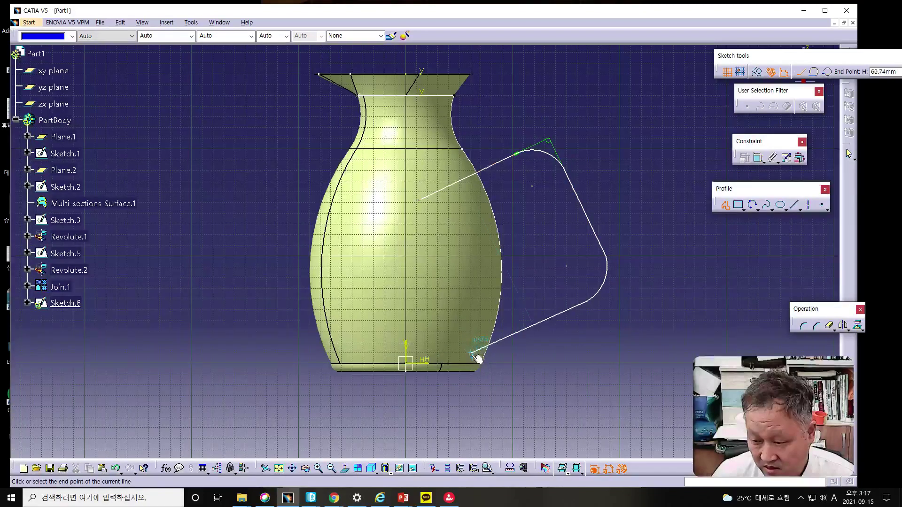
pyautogui.click(474, 356)
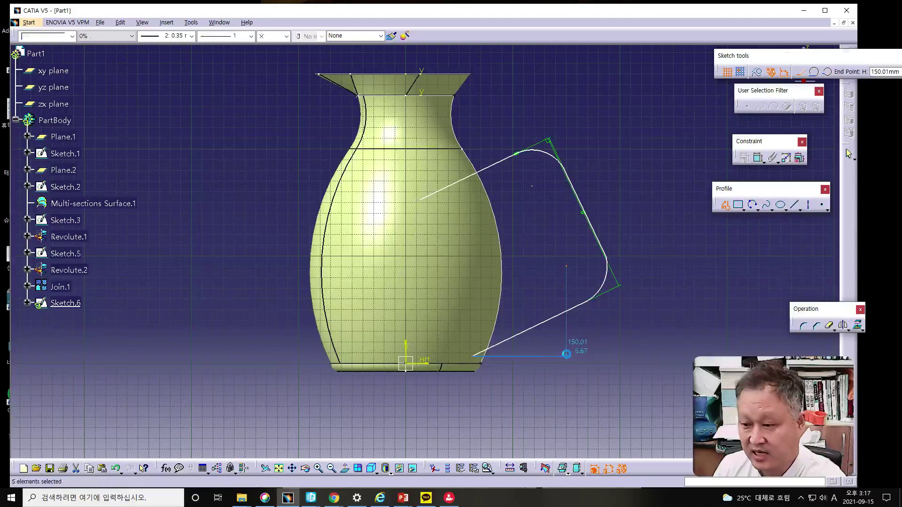
pyautogui.press('Escape')
# Move the handle's lower line slightly upward and make the lower arc tangent to the sloping outer line.
pyautogui.moveTo(544, 323); pyautogui.dragTo(534, 316)
pyautogui.click(602, 275)
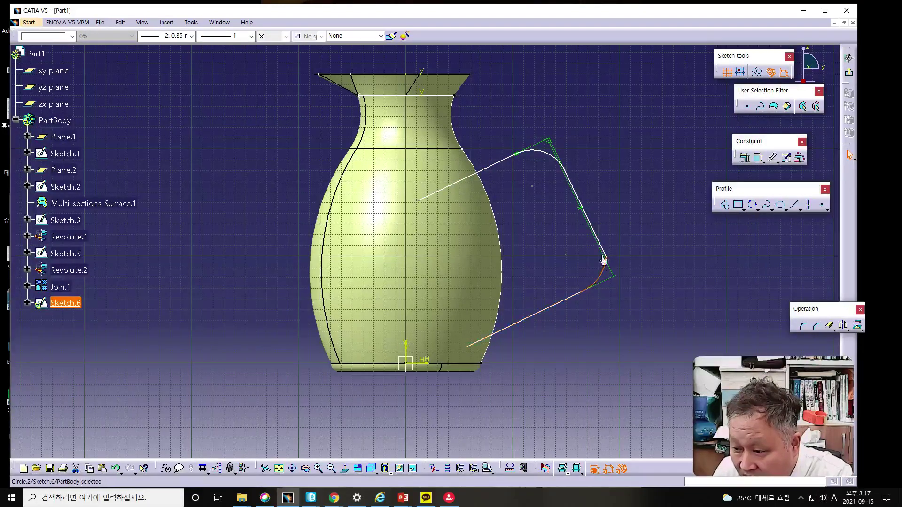
pyautogui.keyDown('ctrl'); pyautogui.click(605, 248); pyautogui.keyUp('ctrl')
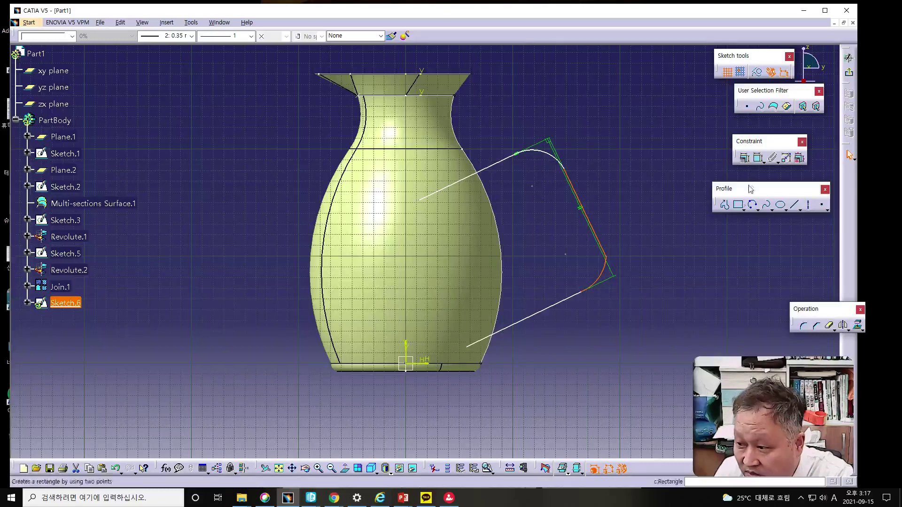
pyautogui.click(745, 158)
pyautogui.click(662, 145)
pyautogui.click(655, 214)
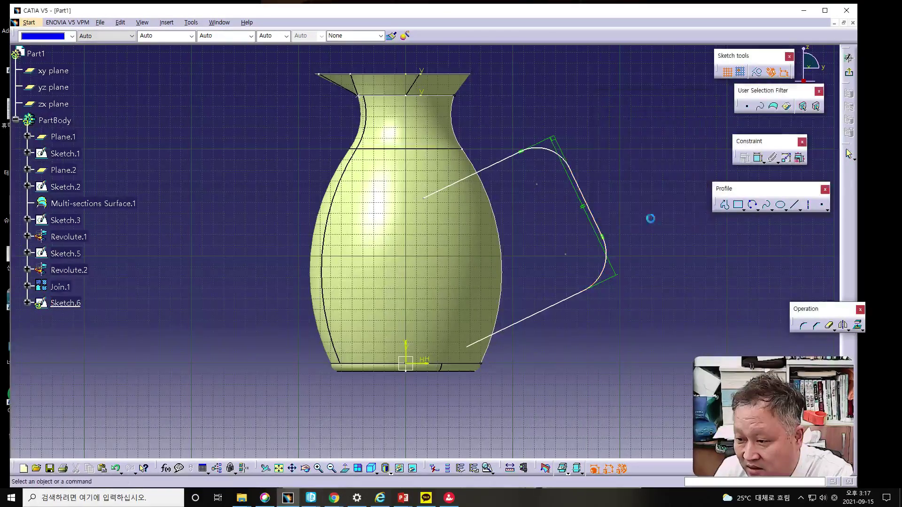
# Make the handle profile's lower arc tangent to its lower line.
pyautogui.click(605, 266)
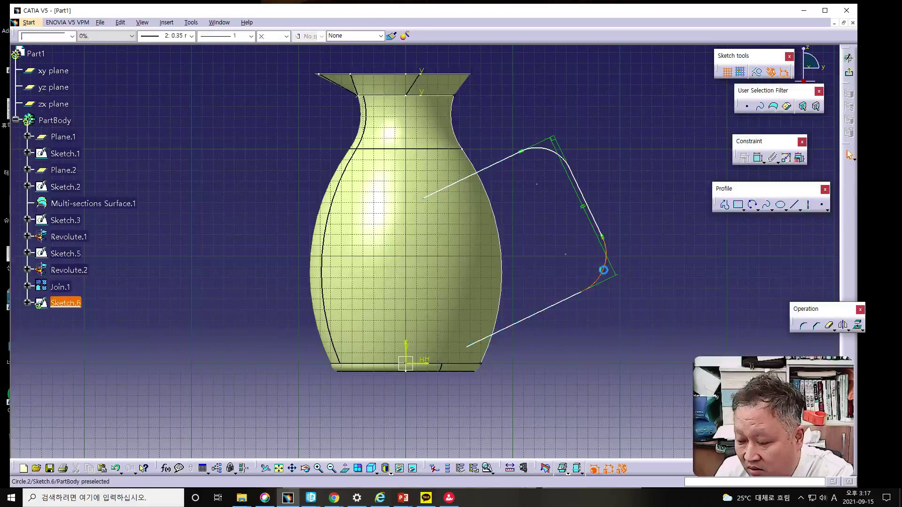
pyautogui.keyDown('ctrl'); pyautogui.click(569, 305); pyautogui.keyUp('ctrl')
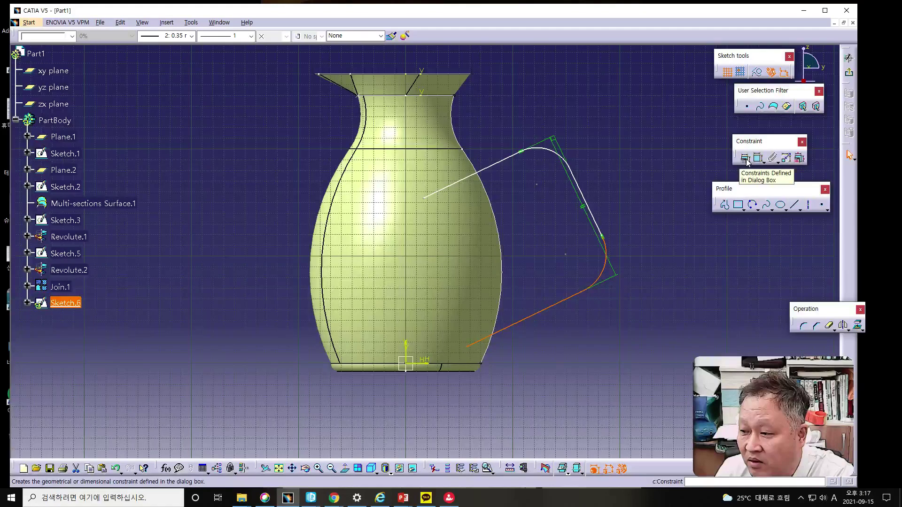
pyautogui.click(746, 159)
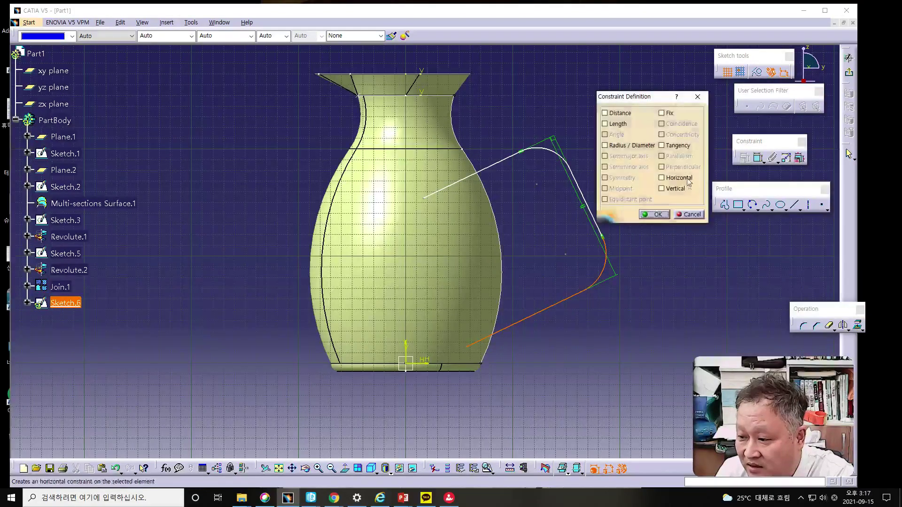
pyautogui.click(662, 146)
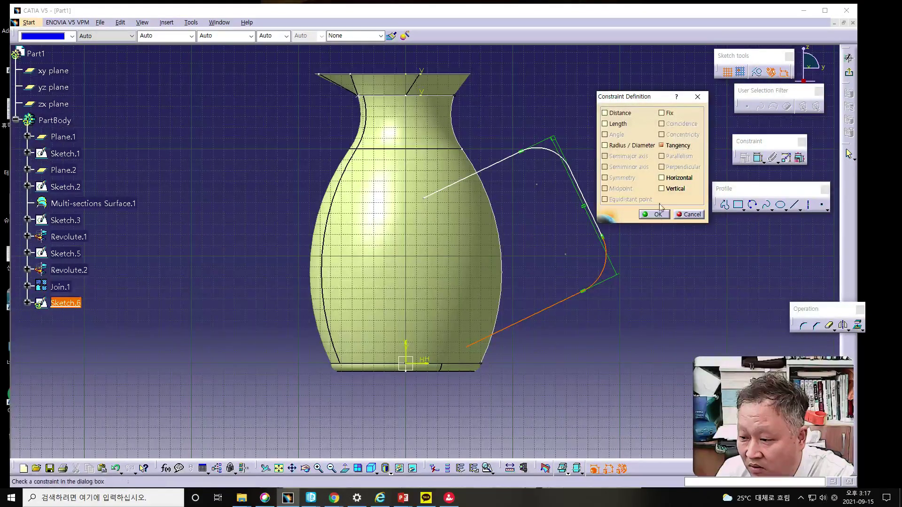
pyautogui.click(654, 214)
# Make the handle profile's upper arc tangent to the sloping outer line.
pyautogui.click(577, 176)
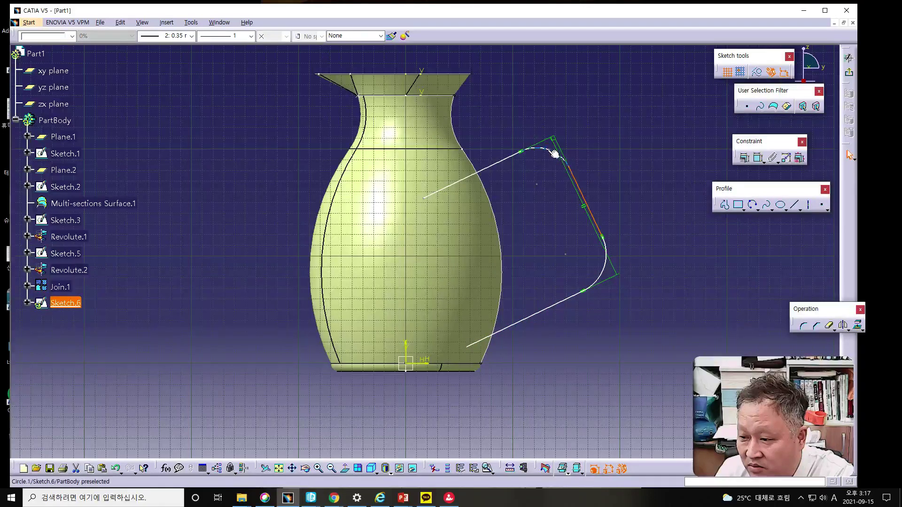
pyautogui.keyDown('ctrl'); pyautogui.click(557, 157); pyautogui.keyUp('ctrl')
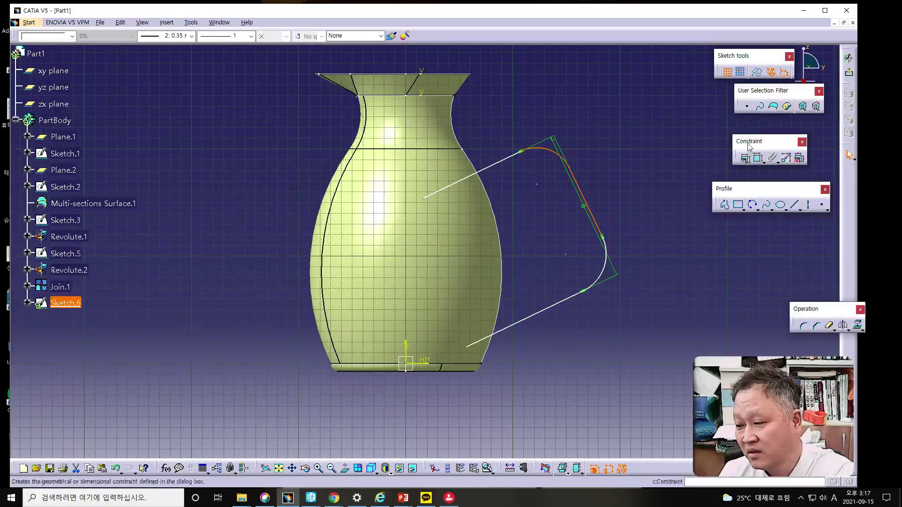
pyautogui.click(744, 160)
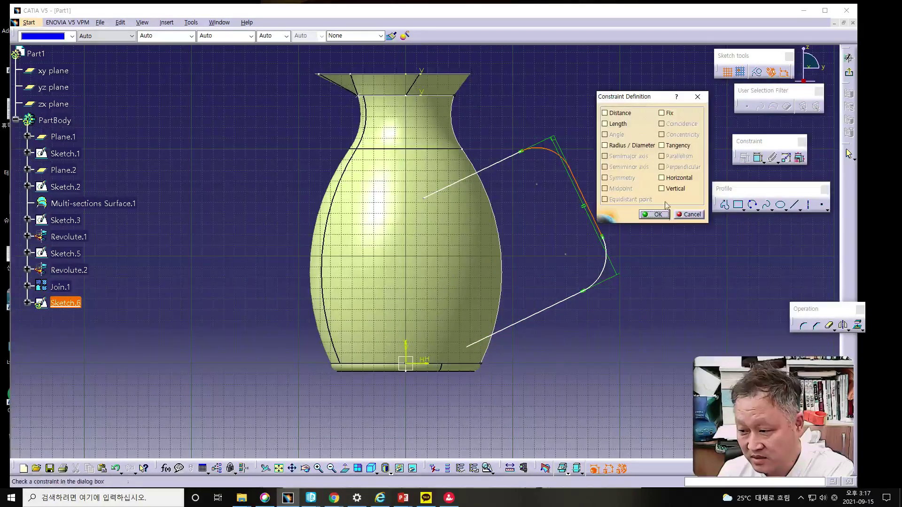
pyautogui.click(662, 145)
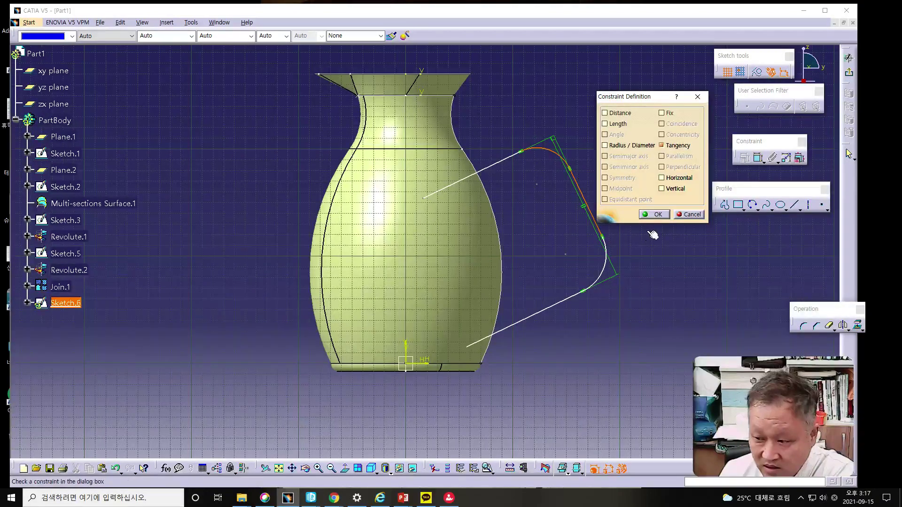
pyautogui.click(655, 217)
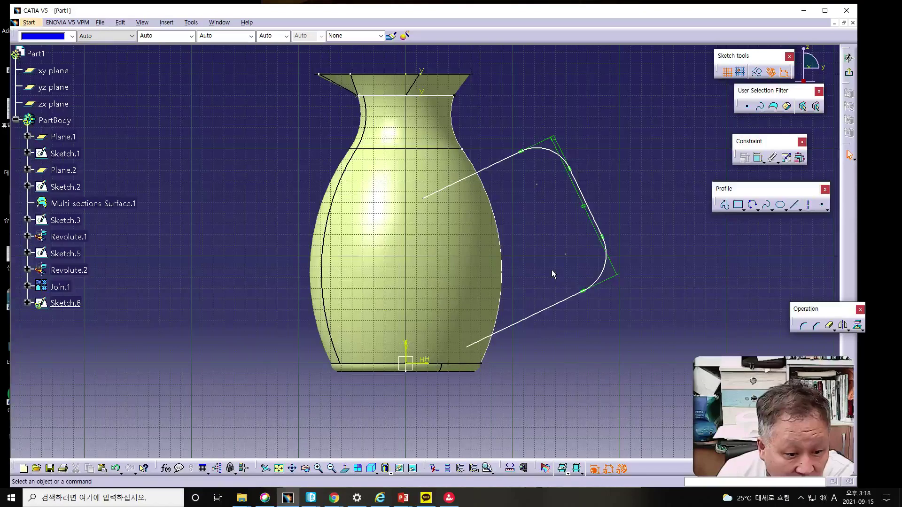
# Constrain the angle between the handle's upper line and the horizontal edge below the jug's neck to 20°.
pyautogui.click(505, 160)
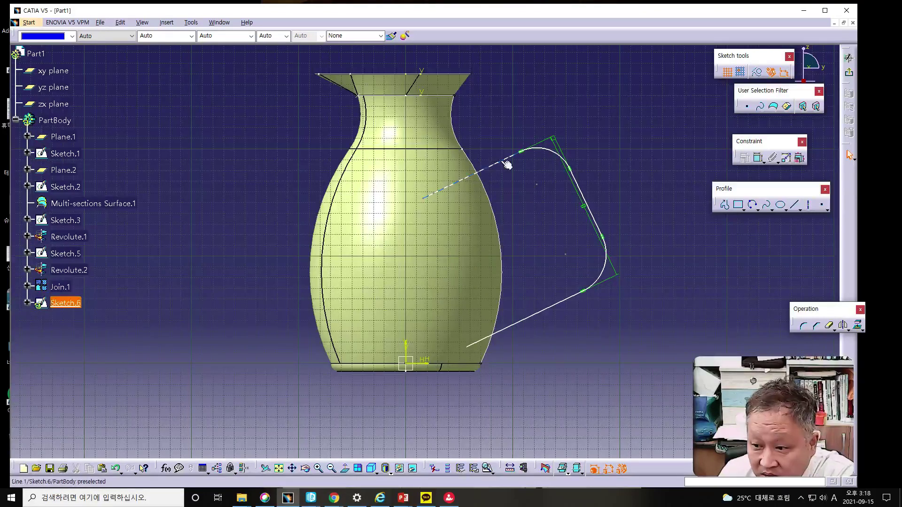
pyautogui.keyDown('ctrl'); pyautogui.click(450, 152); pyautogui.keyUp('ctrl')
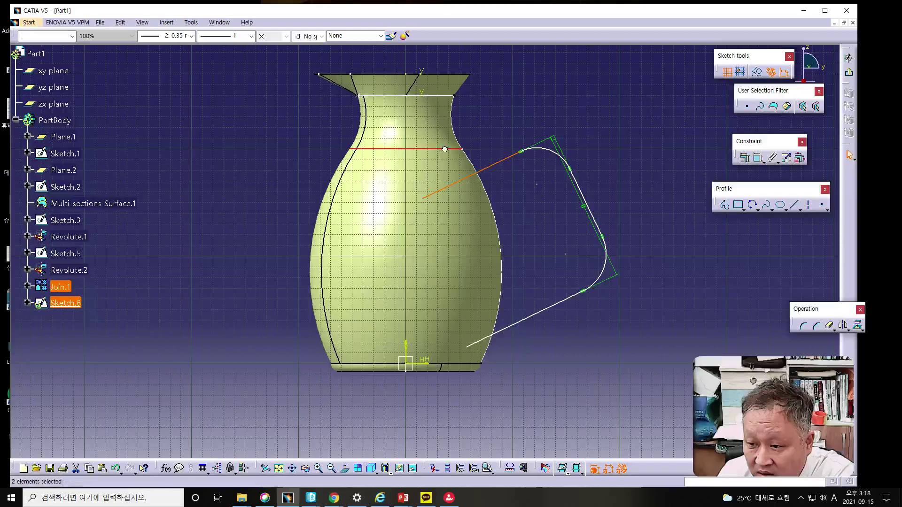
pyautogui.click(757, 158)
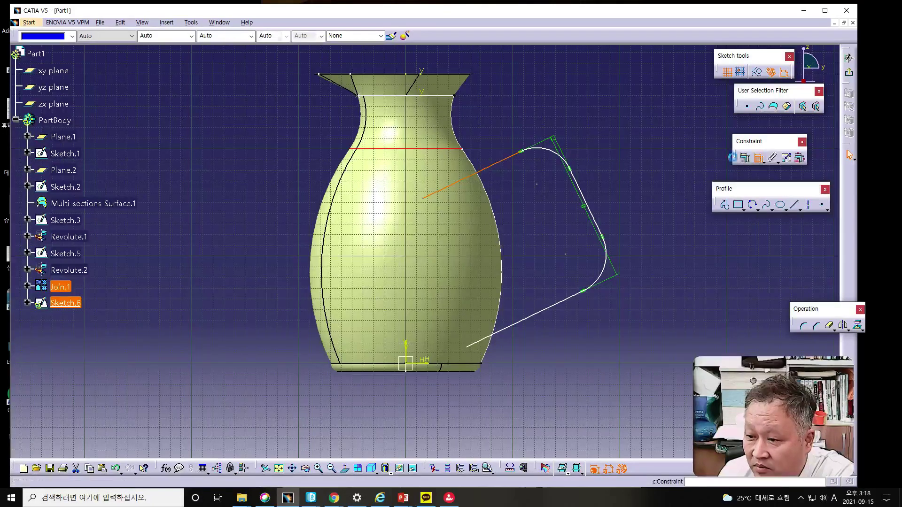
pyautogui.click(490, 163)
pyautogui.doubleClick(489, 162)
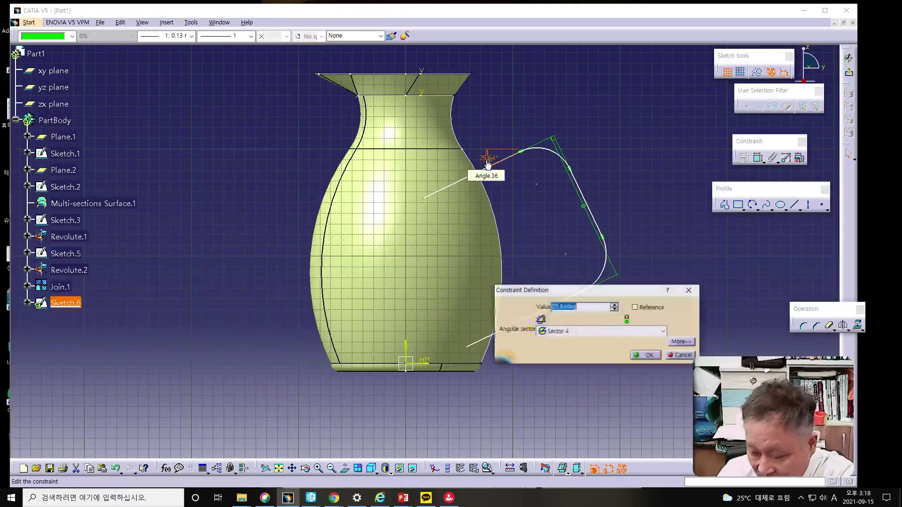
pyautogui.write('20')
pyautogui.press('Return')
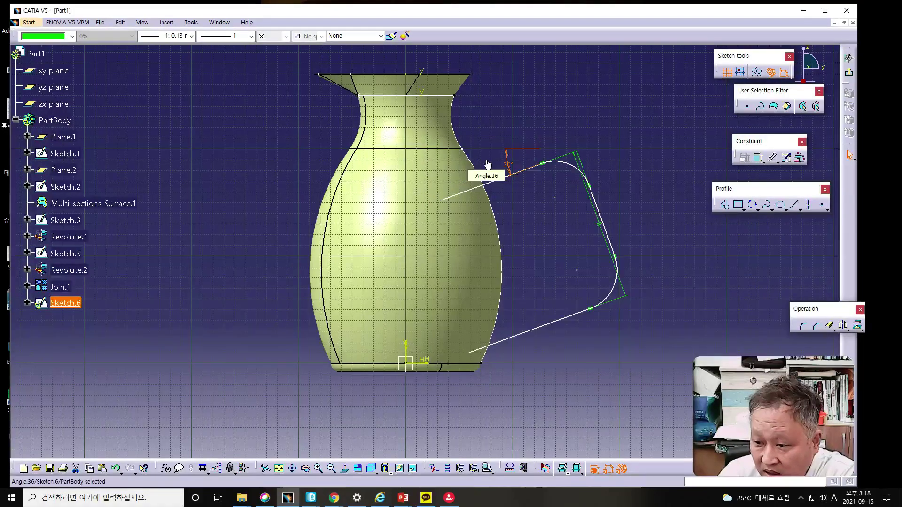
pyautogui.click(677, 248)
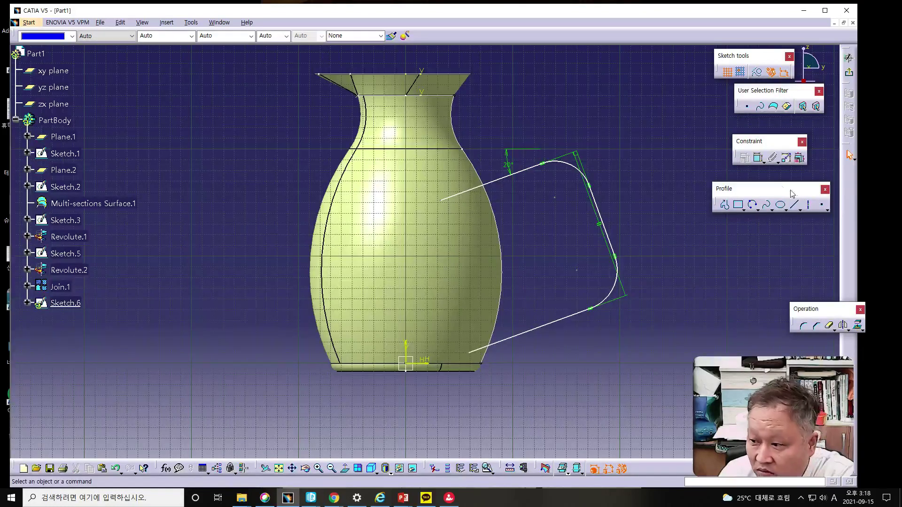
# Add a radius constraint to the handle's upper arc and set it to 25 mm.
pyautogui.click(758, 158)
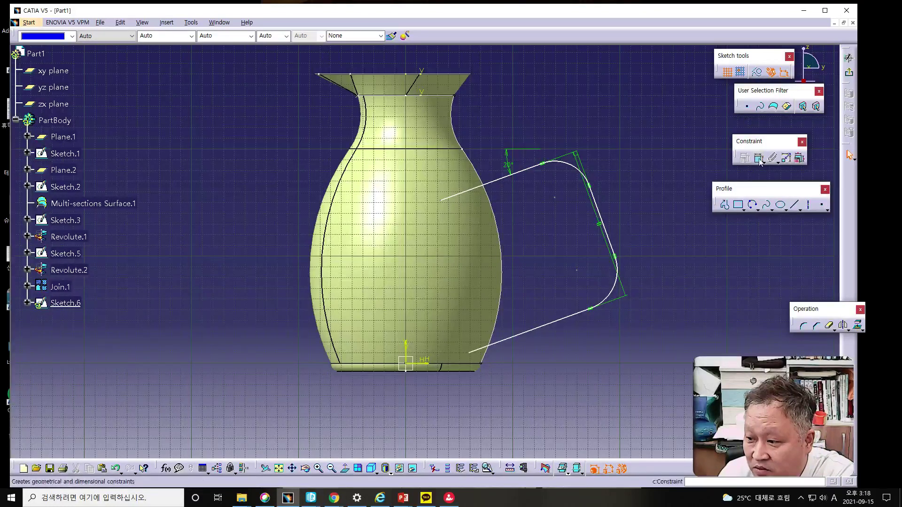
pyautogui.click(583, 172)
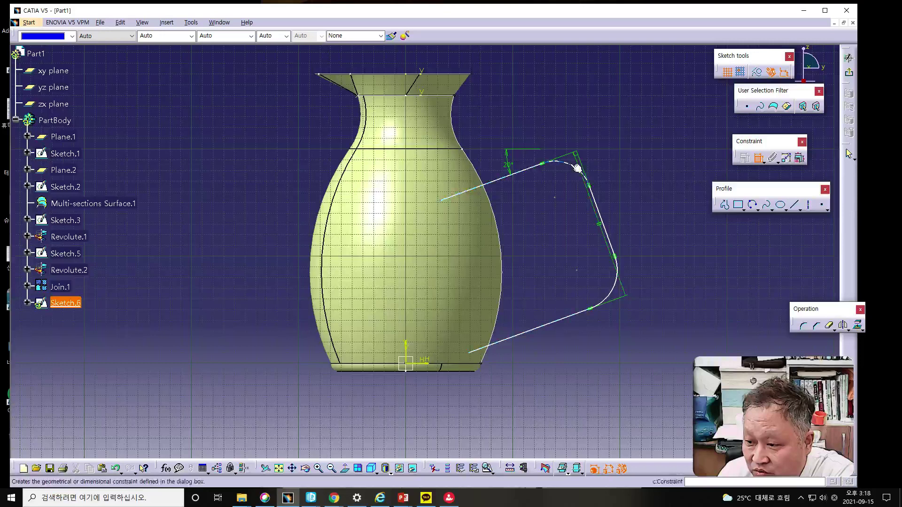
pyautogui.click(594, 122)
pyautogui.doubleClick(594, 122)
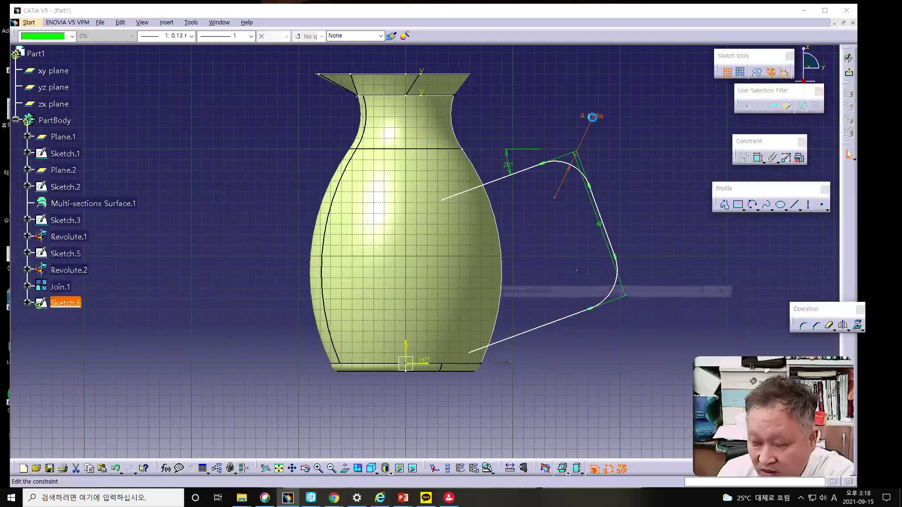
pyautogui.write('25')
pyautogui.press('Return')
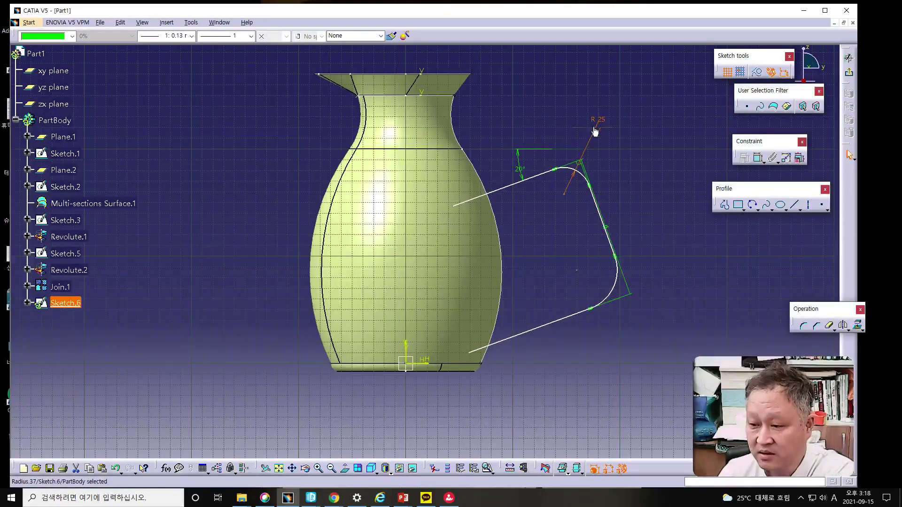
pyautogui.click(655, 272)
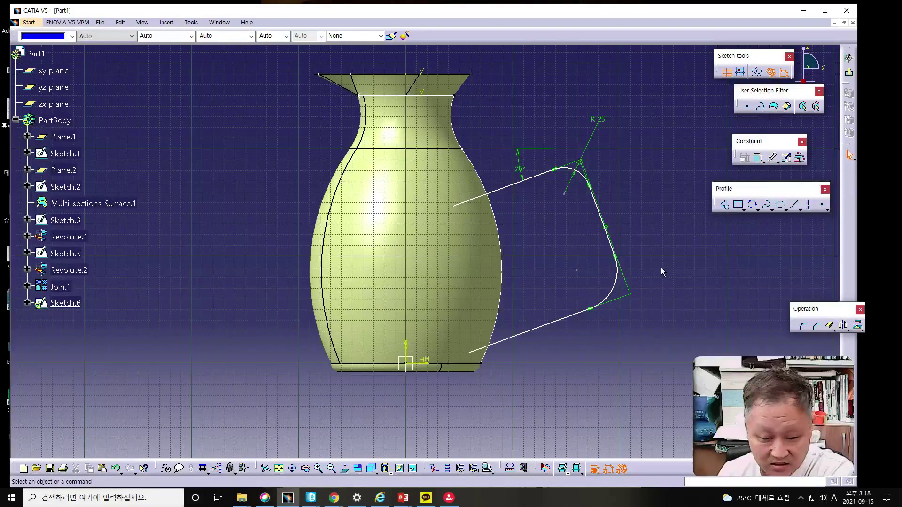
# Constrain the handle's lower arc to a 25 mm radius and move the handle's upper line slightly upward.
pyautogui.click(618, 279)
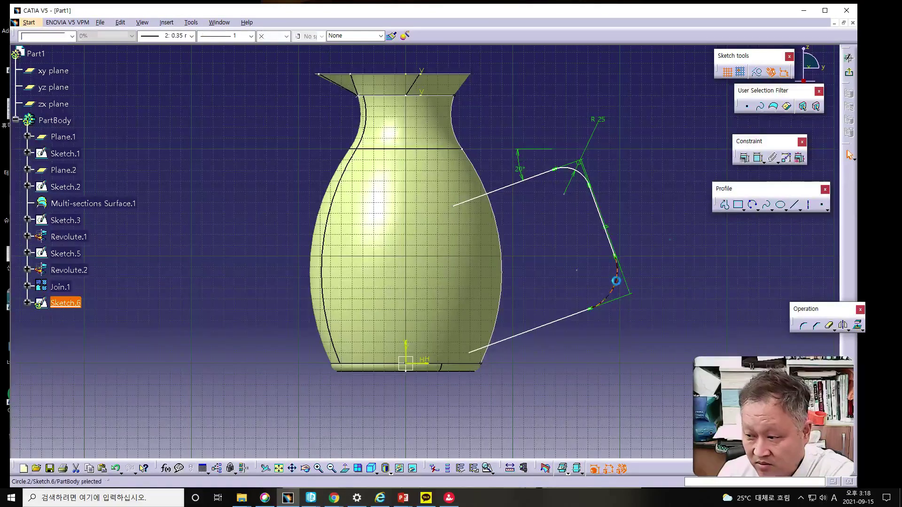
pyautogui.click(745, 160)
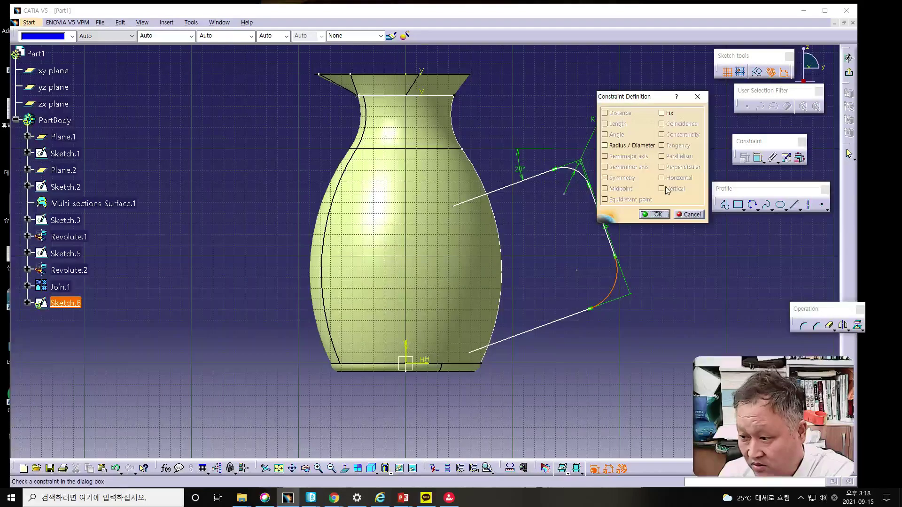
pyautogui.click(690, 215)
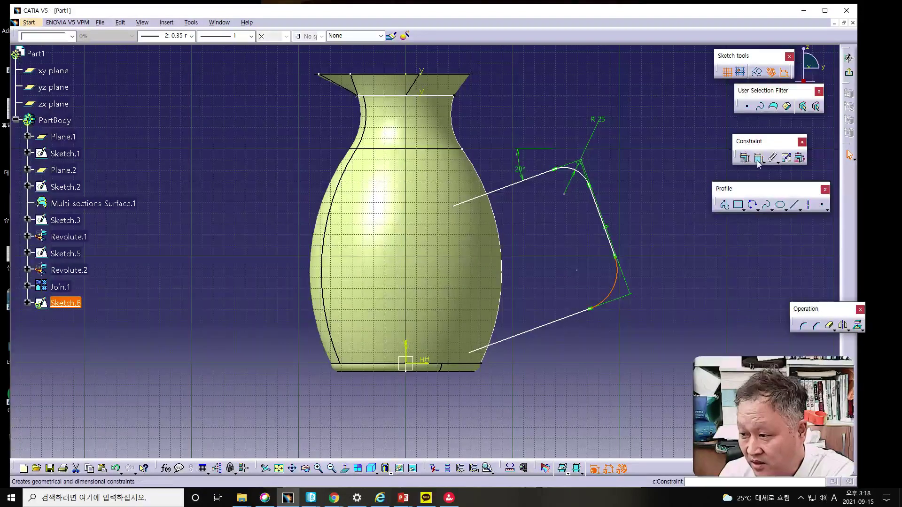
pyautogui.click(672, 299)
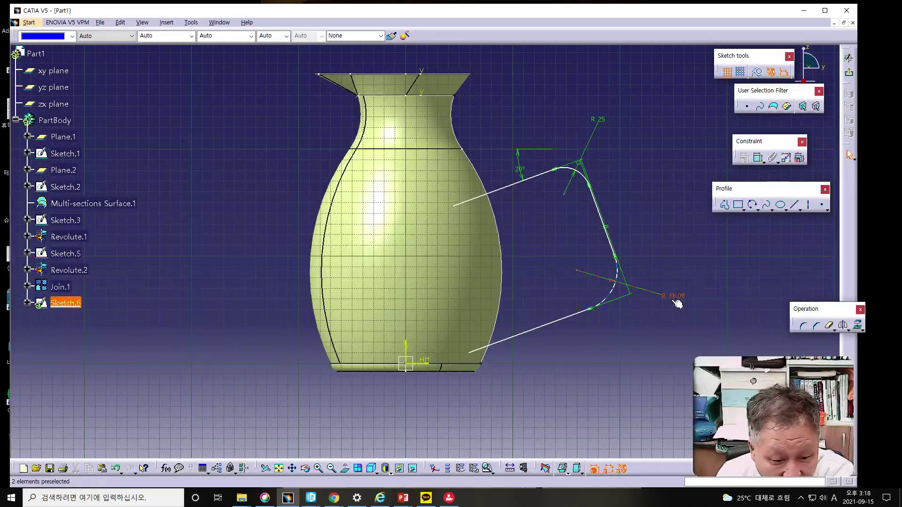
pyautogui.doubleClick(671, 300)
pyautogui.write('25')
pyautogui.press('Return')
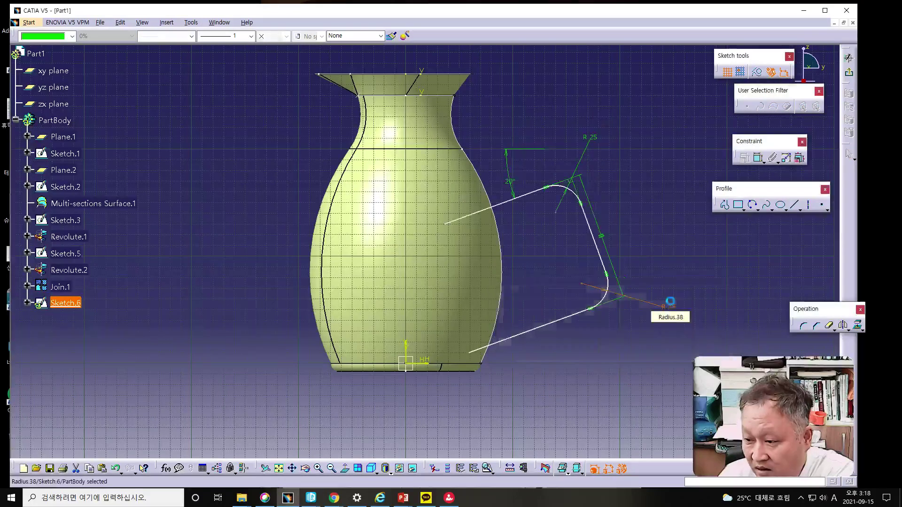
pyautogui.moveTo(503, 203); pyautogui.dragTo(501, 196)
# Dimension the length of the handle's sloping outer line and set it to 75.5 mm.
pyautogui.click(602, 252)
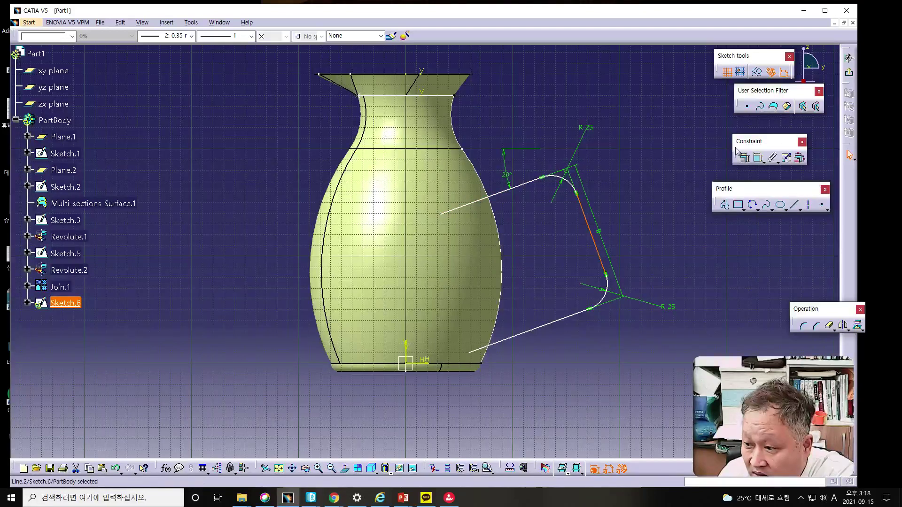
pyautogui.click(758, 158)
pyautogui.click(677, 220)
pyautogui.doubleClick(671, 213)
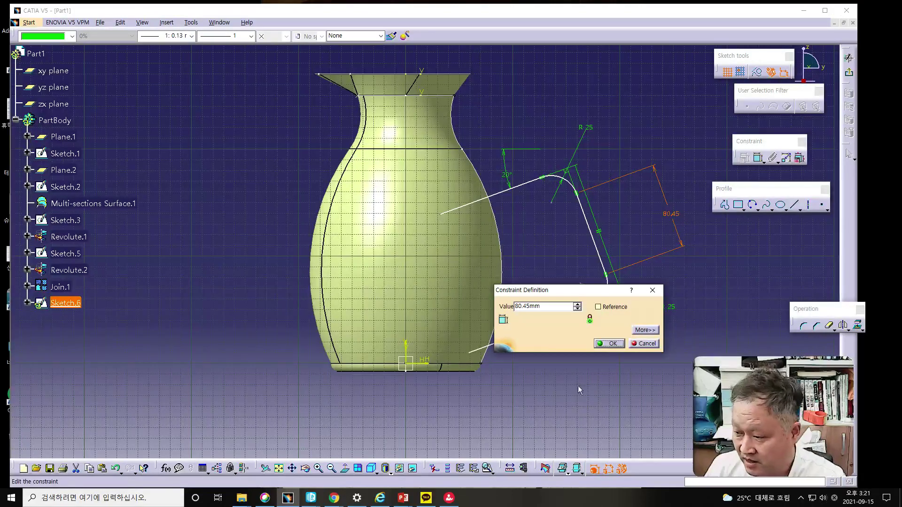
pyautogui.moveTo(558, 307); pyautogui.dragTo(397, 308)
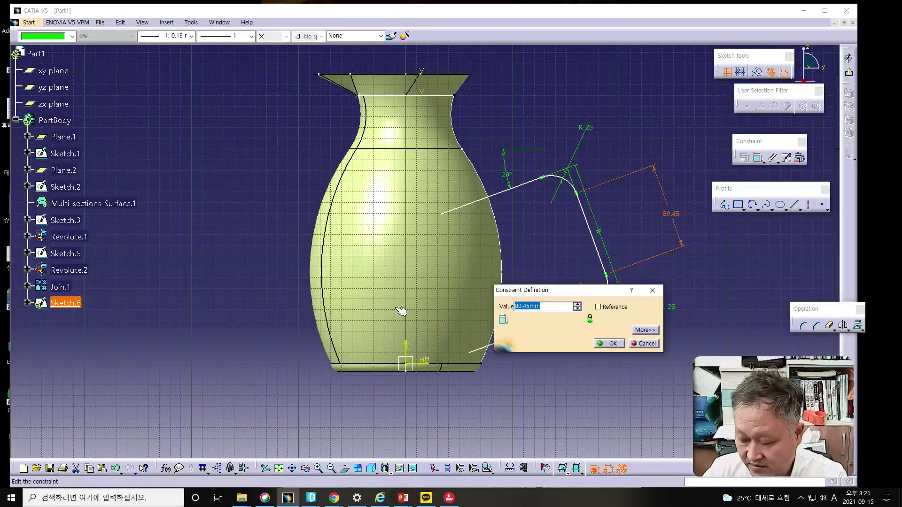
pyautogui.write('75.5')
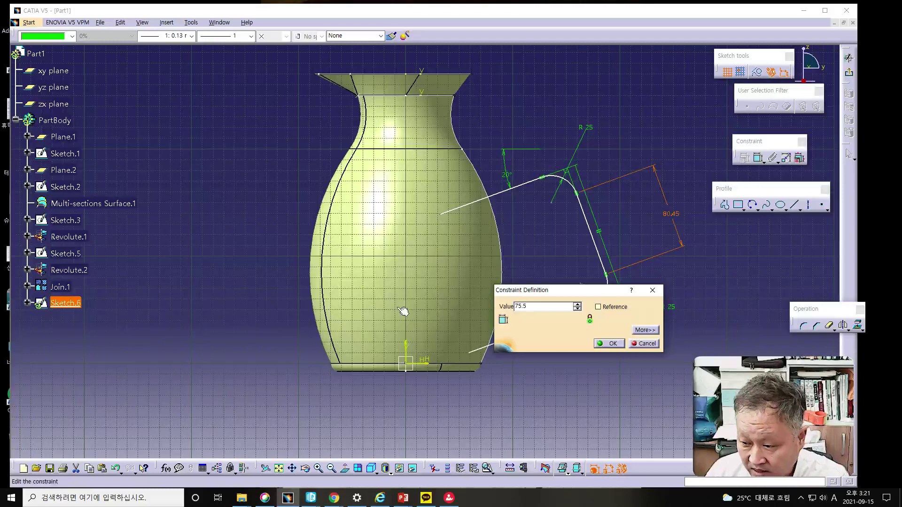
pyautogui.click(610, 344)
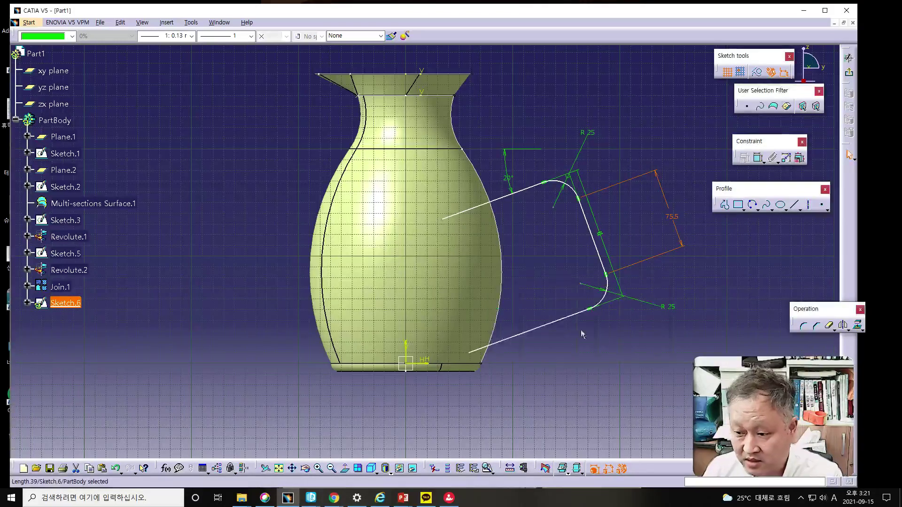
# Move the handle's lower line slightly upward and check the handle dimensions on the Drawing 3 slide in PowerPoint.
pyautogui.moveTo(553, 308); pyautogui.dragTo(549, 306)
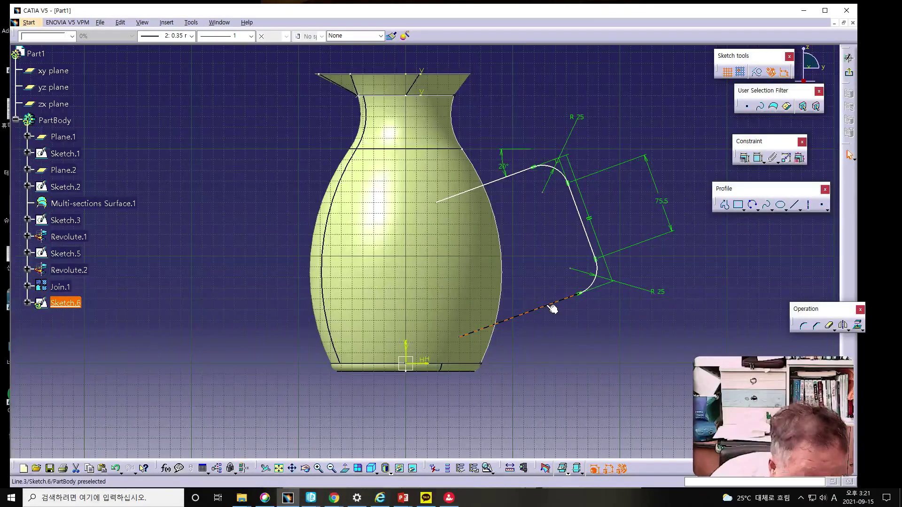
pyautogui.click(545, 306)
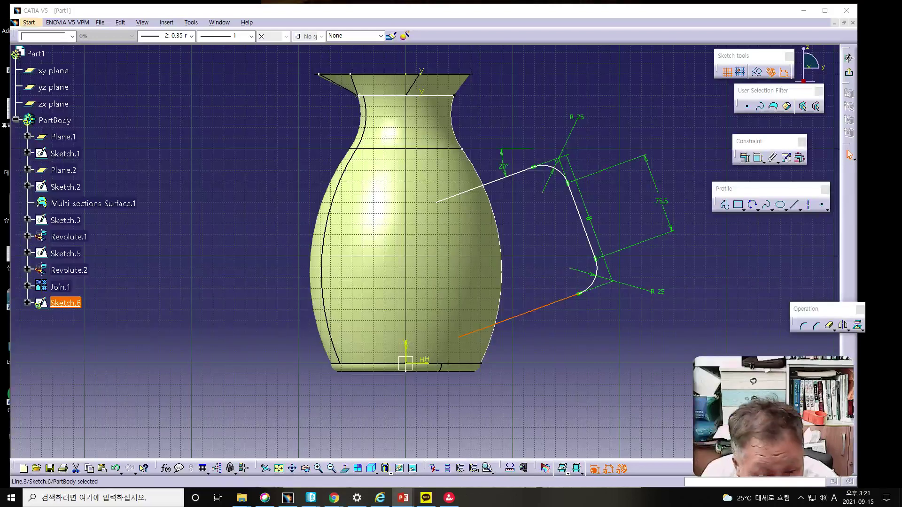
pyautogui.moveTo(901, 32); pyautogui.dragTo(698, 30)
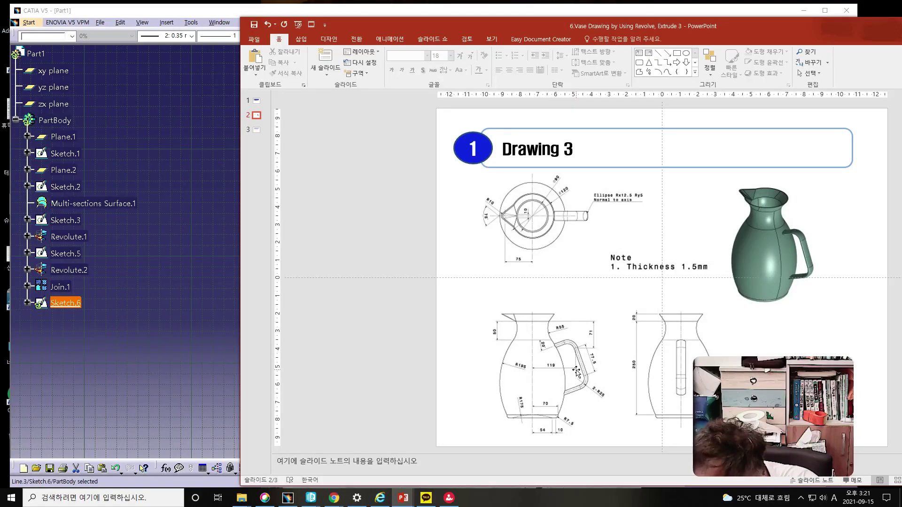
pyautogui.moveTo(655, 26); pyautogui.dragTo(901, 28)
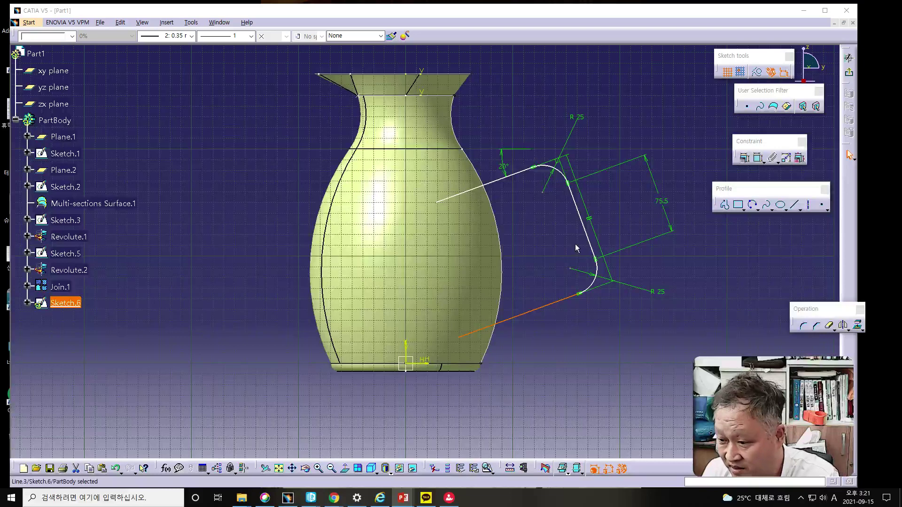
pyautogui.click(550, 194)
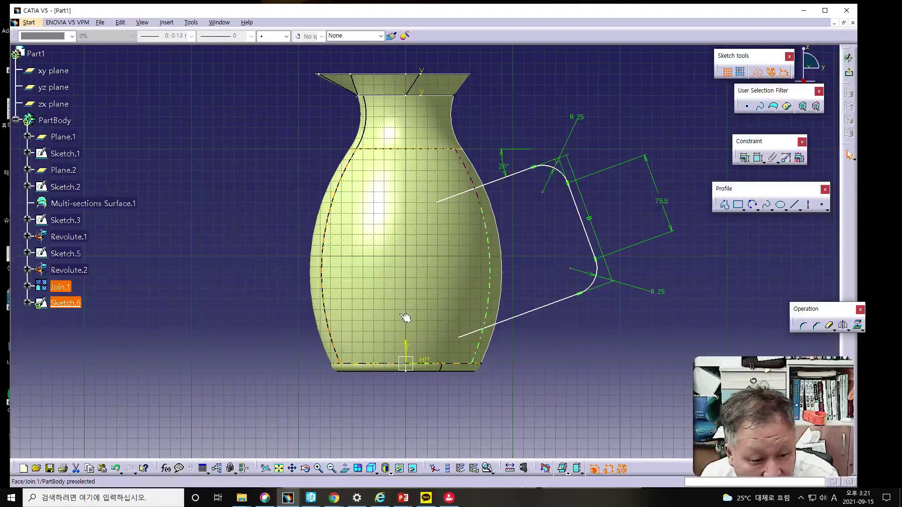
# Dimension the horizontal distance from the vertical axis to the upper end of the handle's sloping outer line and set it to 119 mm.
pyautogui.click(408, 351)
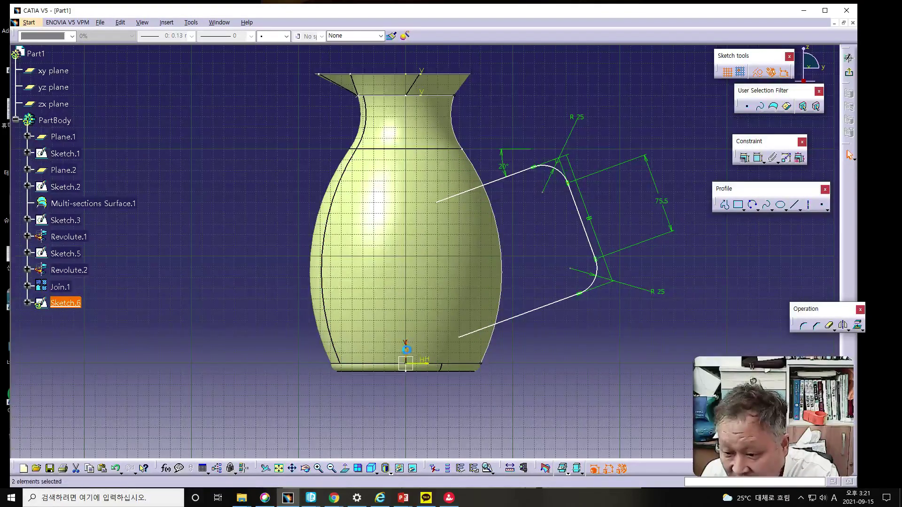
pyautogui.click(755, 158)
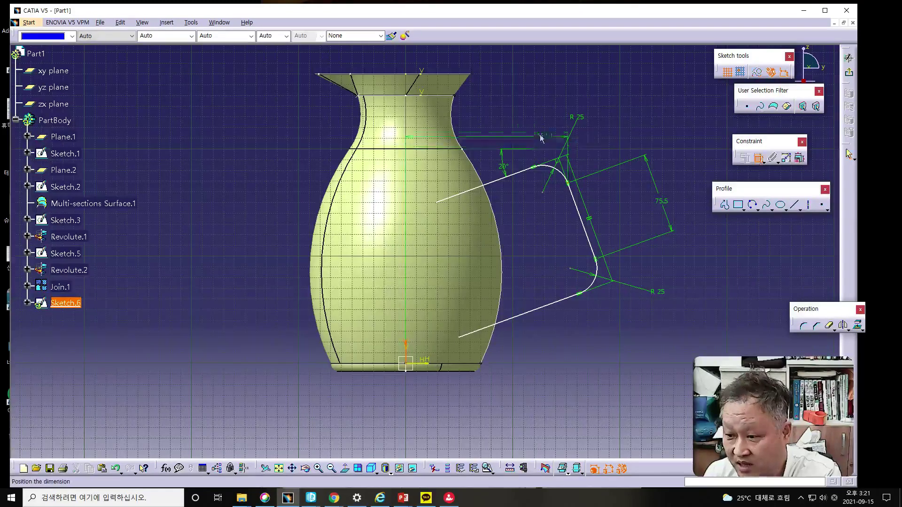
pyautogui.click(520, 124)
pyautogui.doubleClick(520, 124)
pyautogui.write('117')
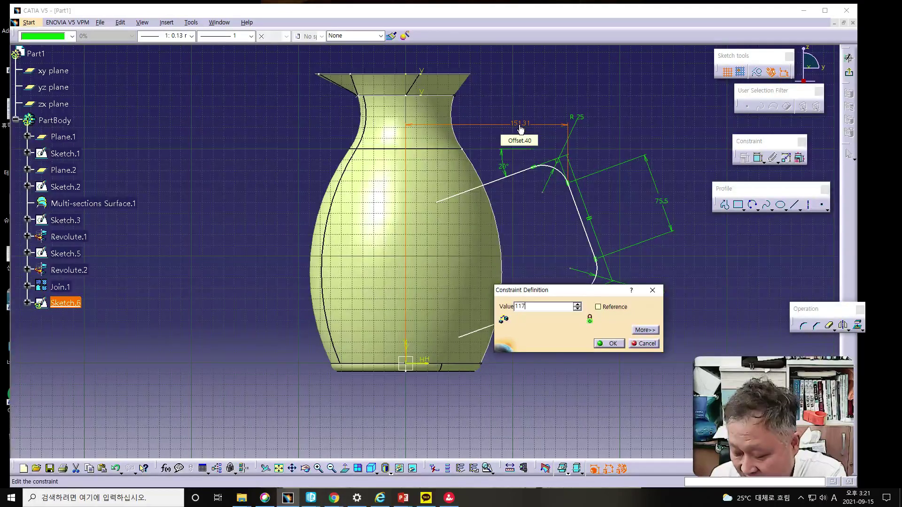
pyautogui.write('9')
pyautogui.press('Return')
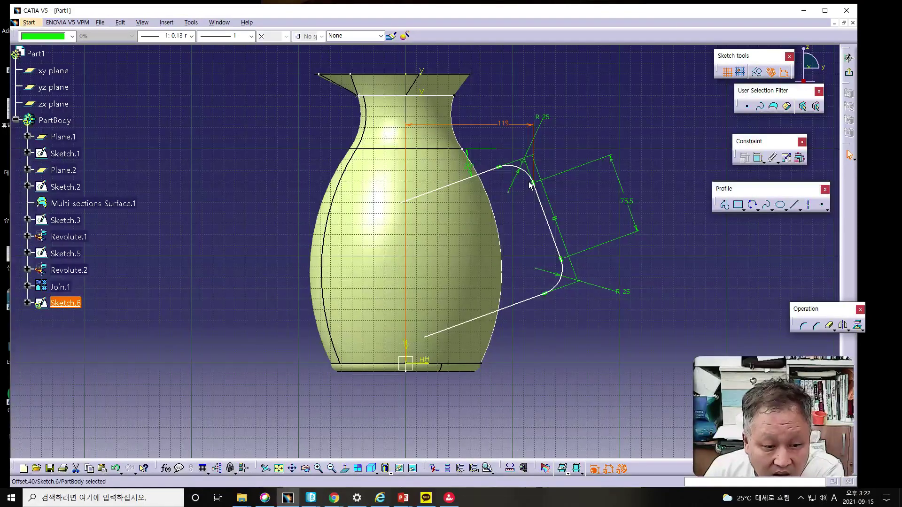
# Try to add an angle constraint between the handle's upper line and its sloping outer line, and undo it.
pyautogui.click(488, 171)
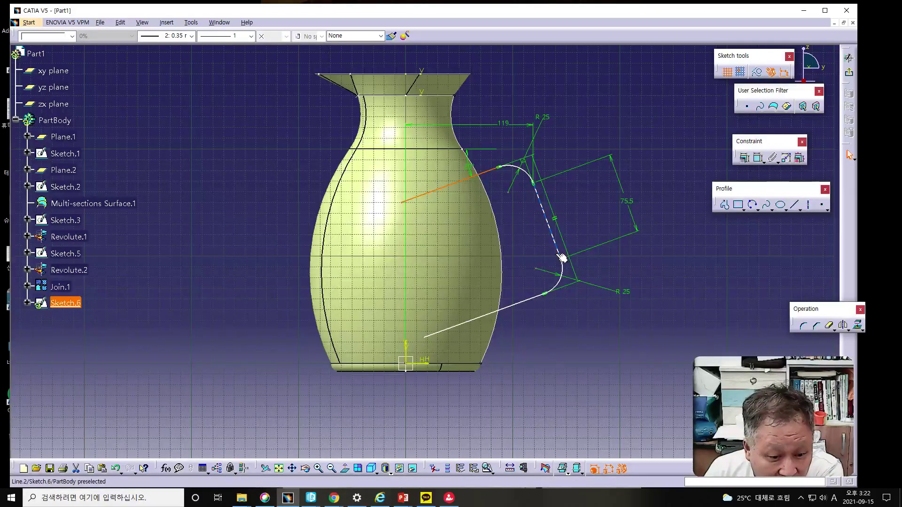
pyautogui.click(550, 230)
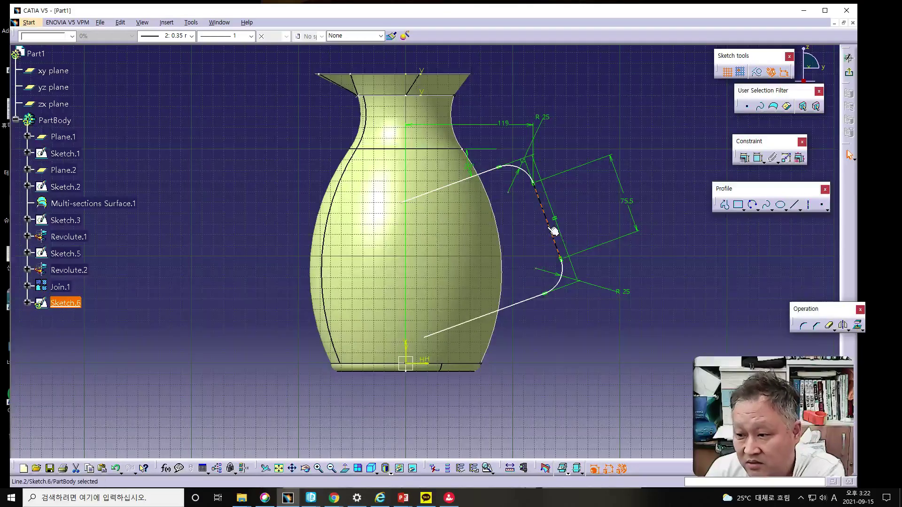
pyautogui.keyDown('ctrl'); pyautogui.click(463, 185); pyautogui.keyUp('ctrl')
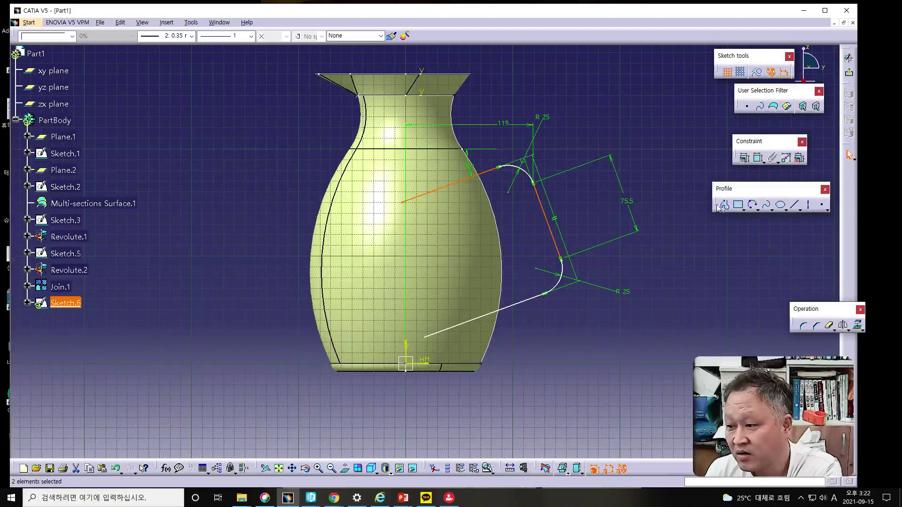
pyautogui.click(757, 159)
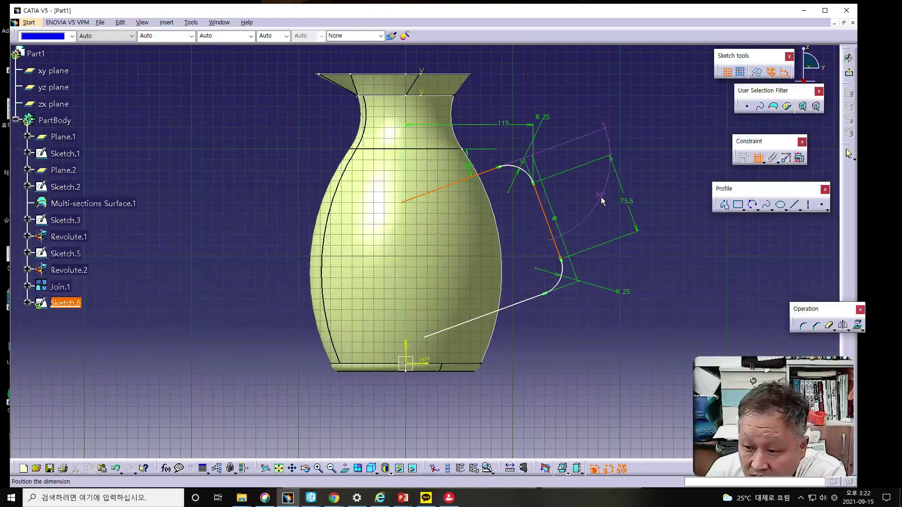
pyautogui.click(601, 196)
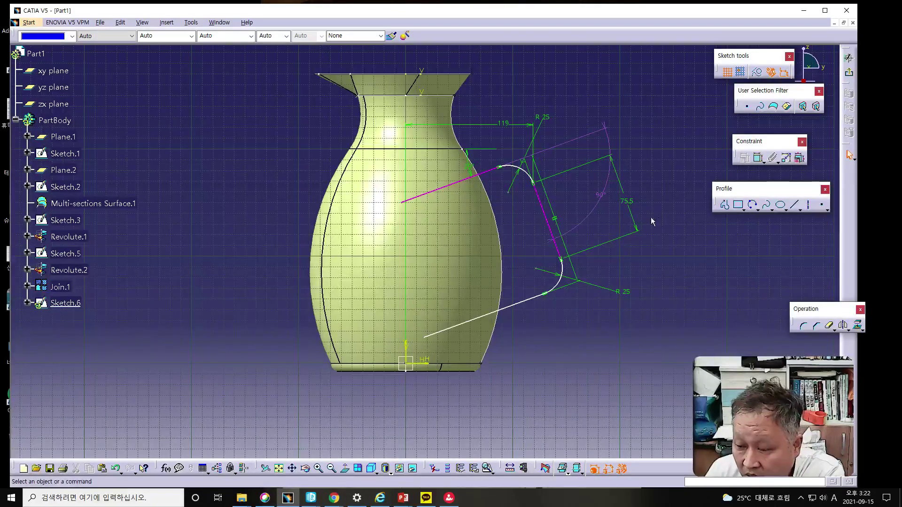
pyautogui.click(117, 469)
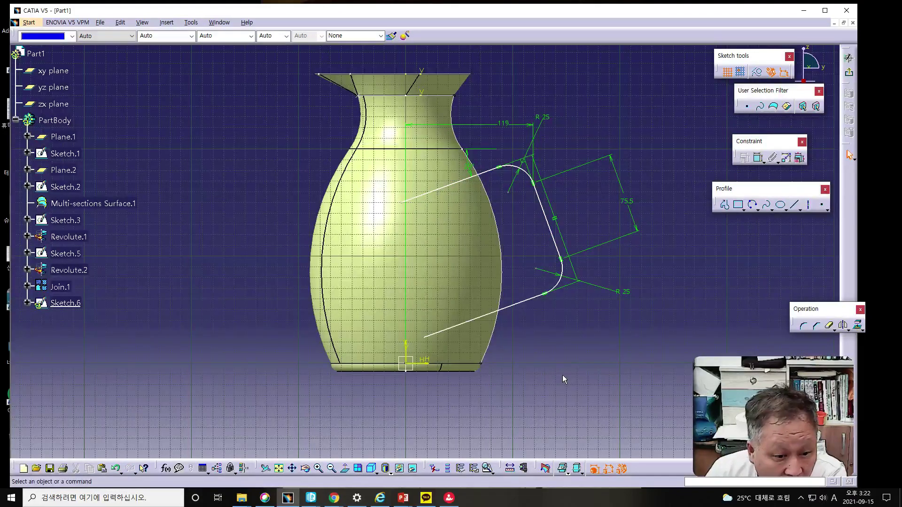
# Dimension the vertical distance from the jug's neck edge to the sloping line's upper end, set it to 71 mm, and exit the sketch.
pyautogui.click(536, 183)
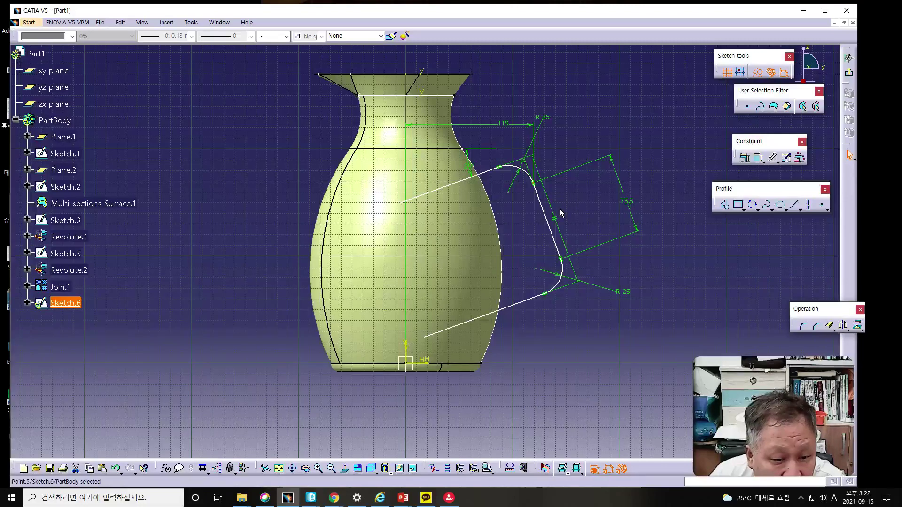
pyautogui.keyDown('ctrl'); pyautogui.click(439, 97); pyautogui.keyUp('ctrl')
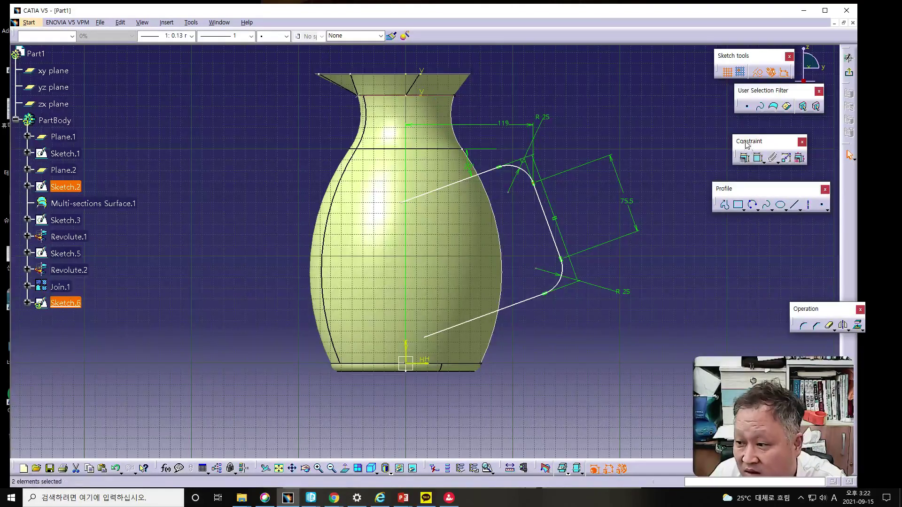
pyautogui.click(758, 158)
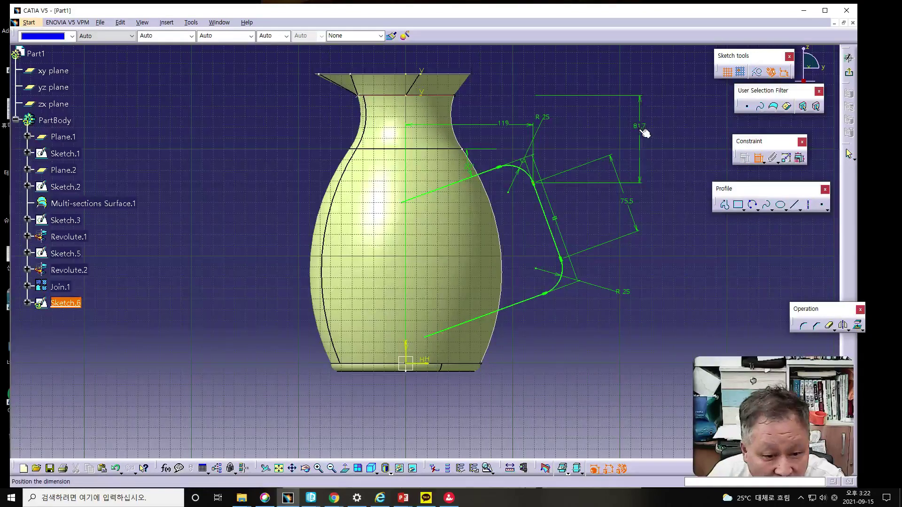
pyautogui.click(645, 136)
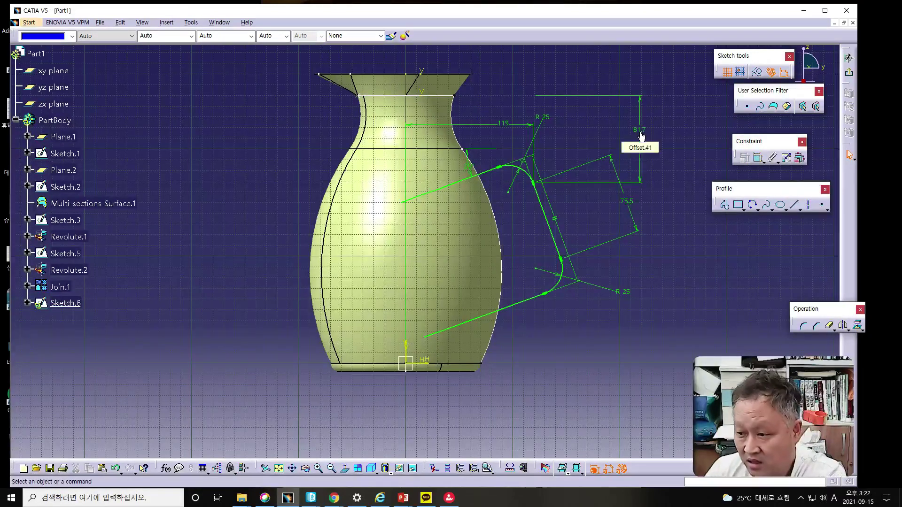
pyautogui.doubleClick(641, 135)
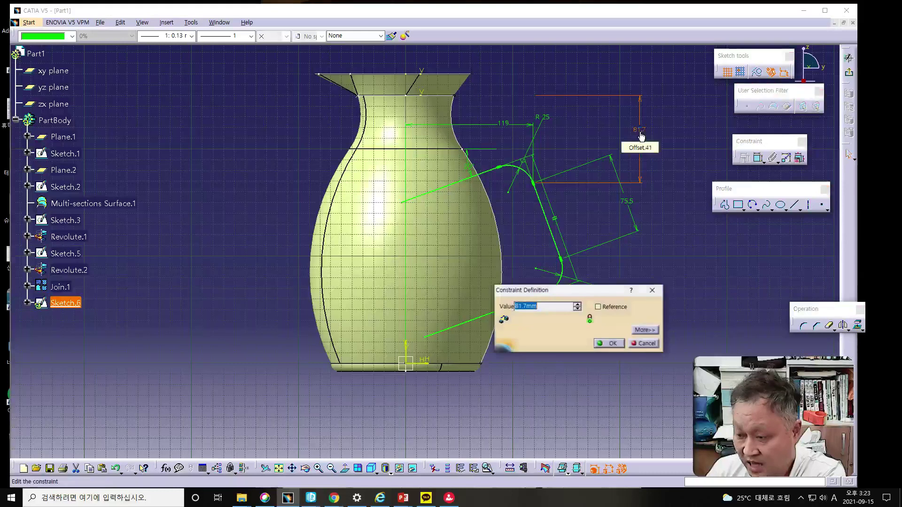
pyautogui.write('71')
pyautogui.press('Return')
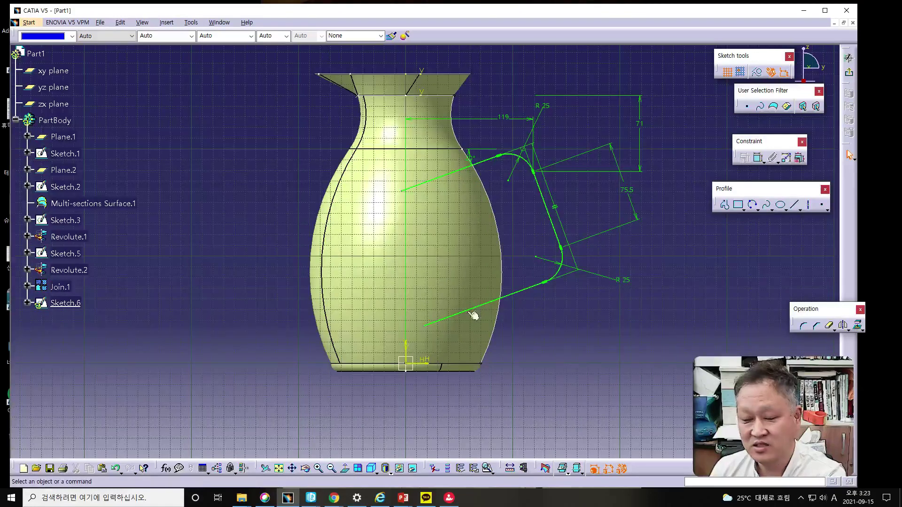
pyautogui.click(311, 498)
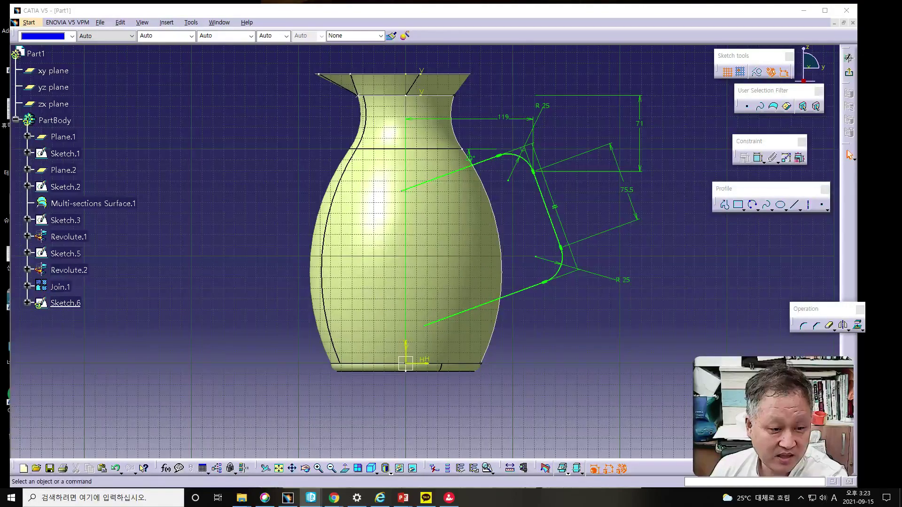
pyautogui.click(850, 76)
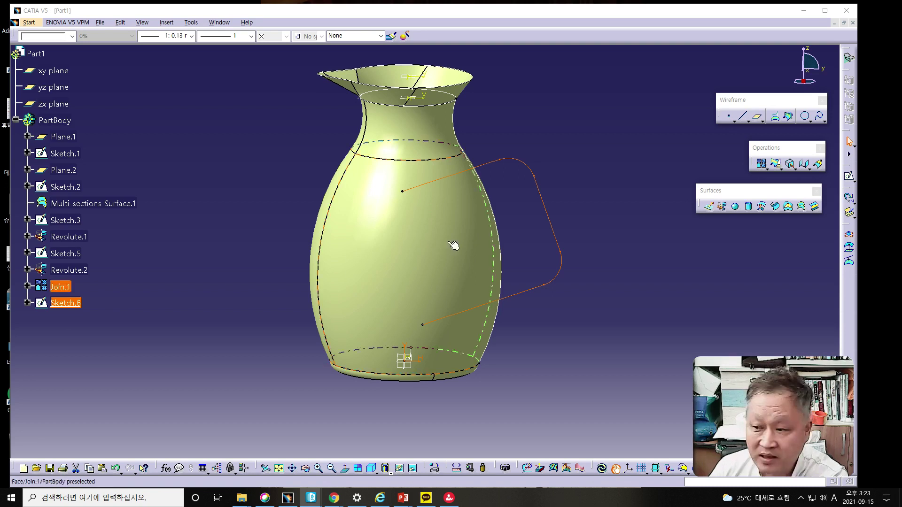
# Create a plane normal to the handle curve through the inner end point of its upper line.
pyautogui.click(758, 118)
pyautogui.moveTo(616, 129); pyautogui.dragTo(681, 132)
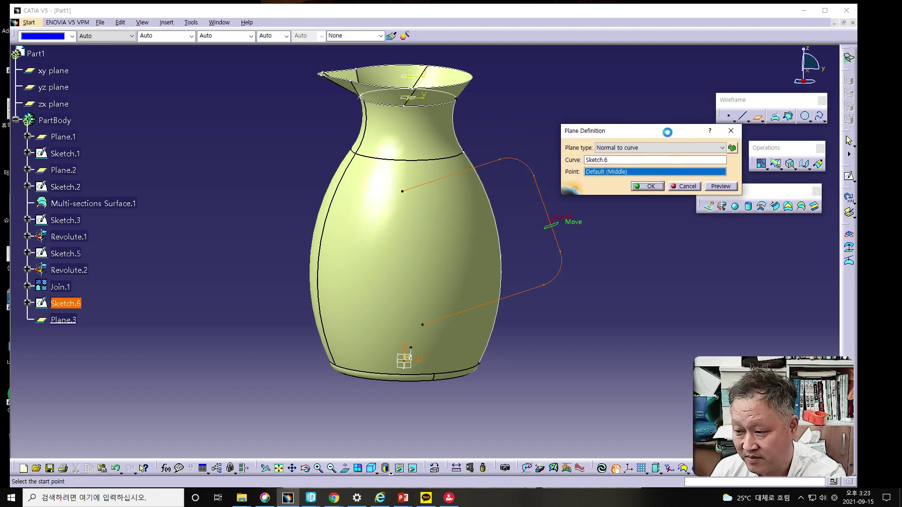
pyautogui.click(639, 151)
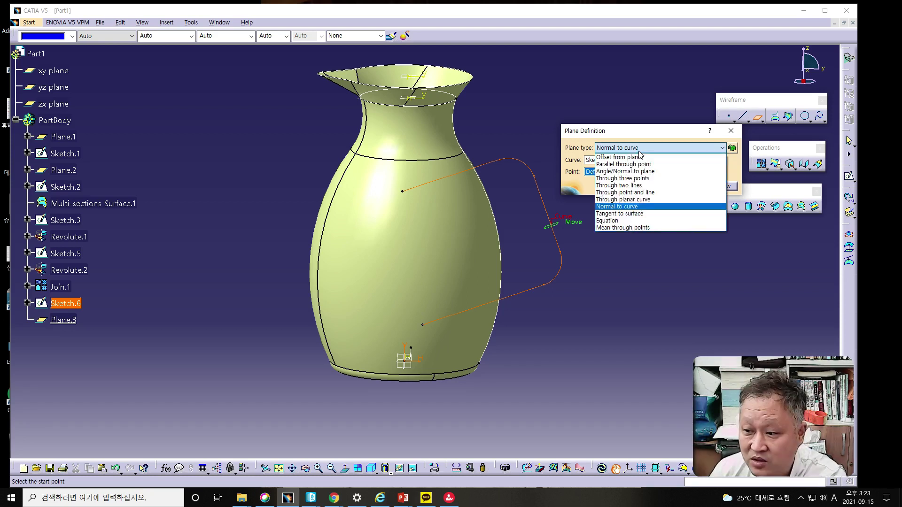
pyautogui.click(631, 207)
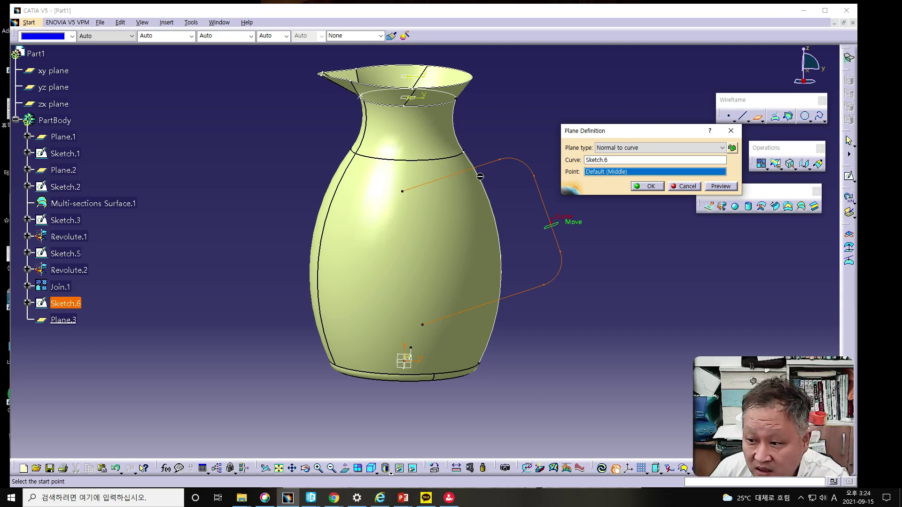
pyautogui.click(402, 194)
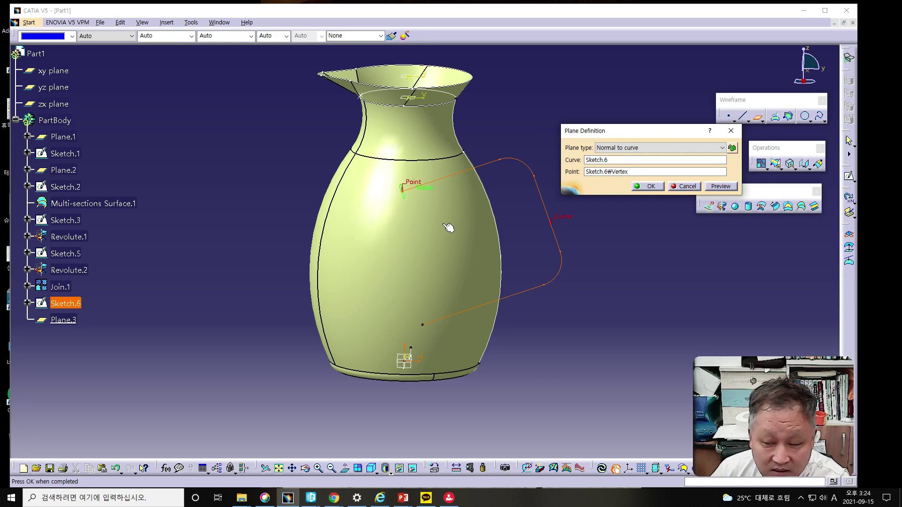
pyautogui.click(649, 187)
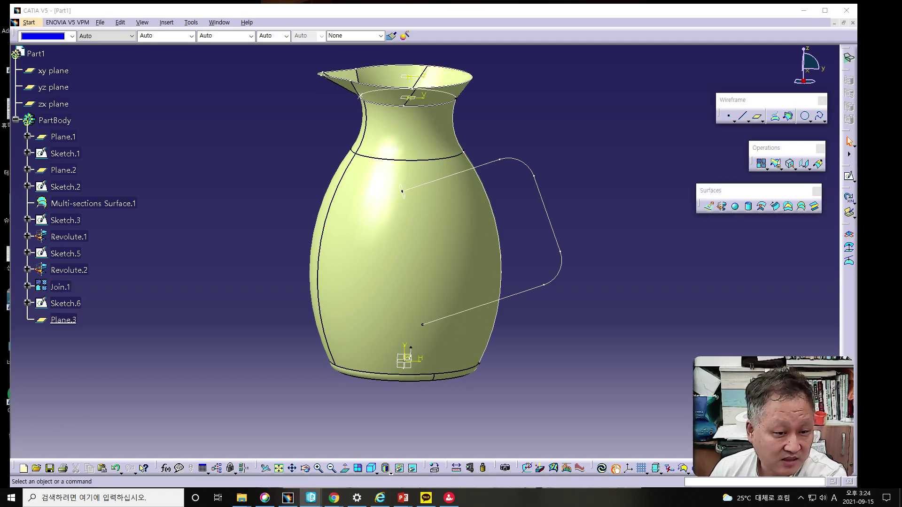
# Sketch a horizontal ellipse about 186 mm wide on the new normal plane, centred on the end point of the handle curve.
pyautogui.click(334, 316)
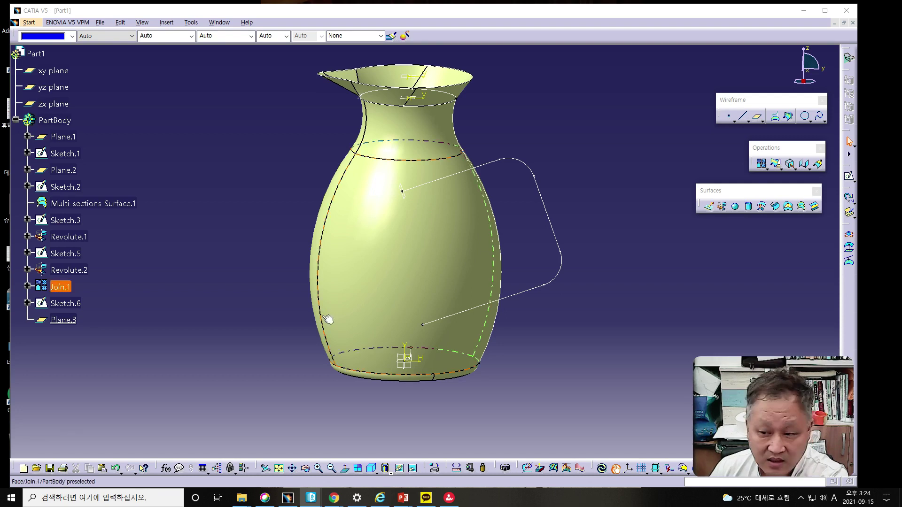
pyautogui.click(405, 197)
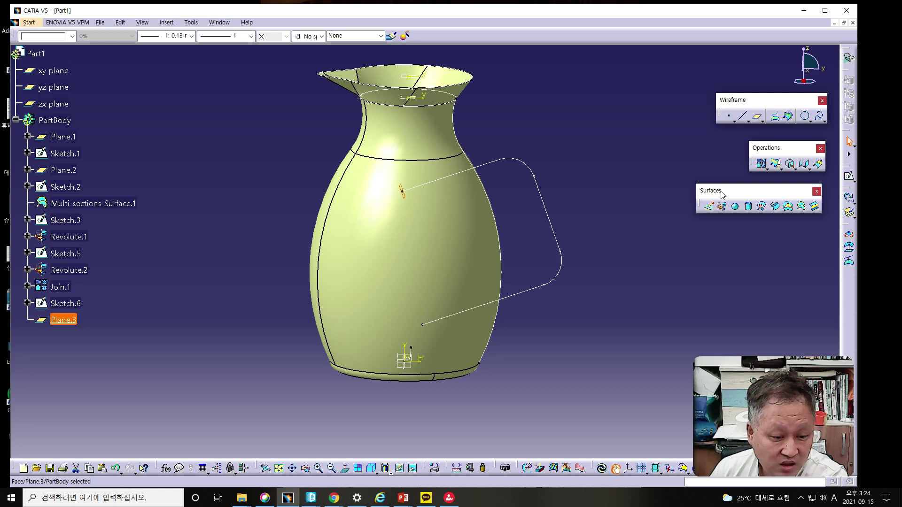
pyautogui.click(849, 176)
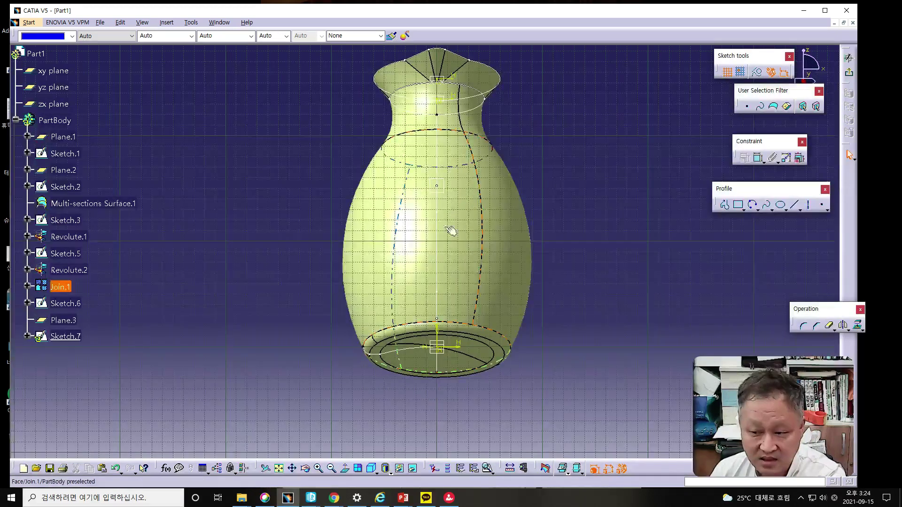
pyautogui.moveTo(472, 234); pyautogui.dragTo(452, 263, button='middle')
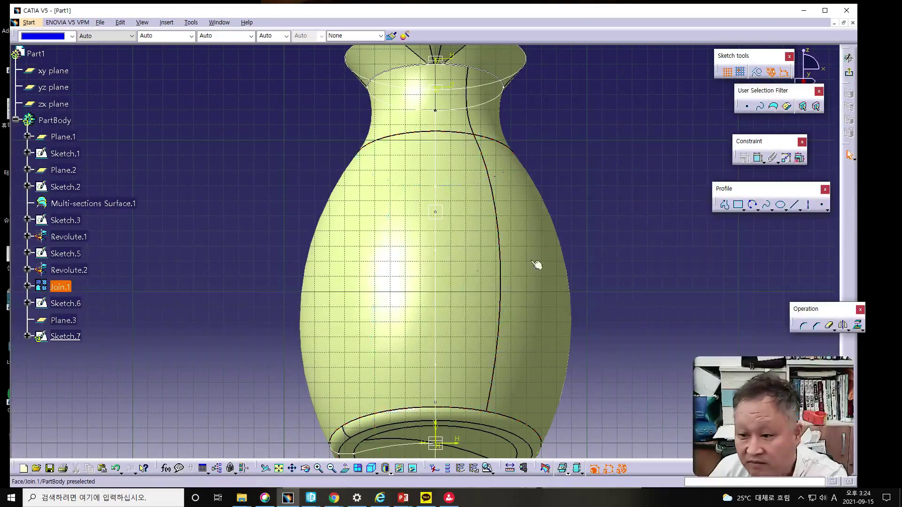
pyautogui.click(780, 206)
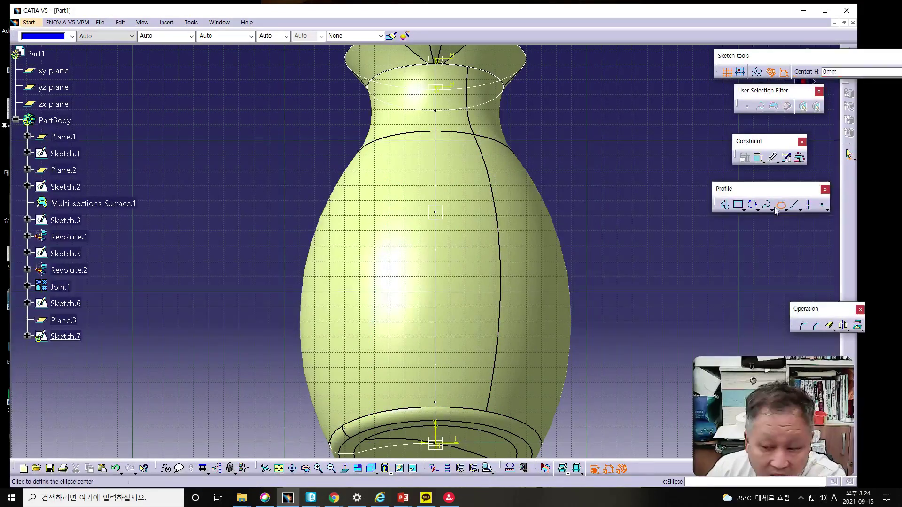
pyautogui.click(439, 209)
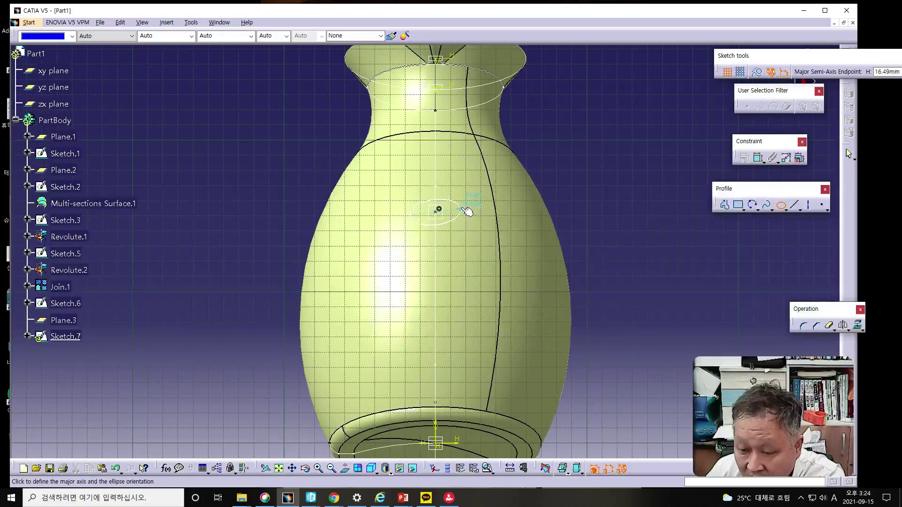
pyautogui.click(577, 212)
pyautogui.click(461, 192)
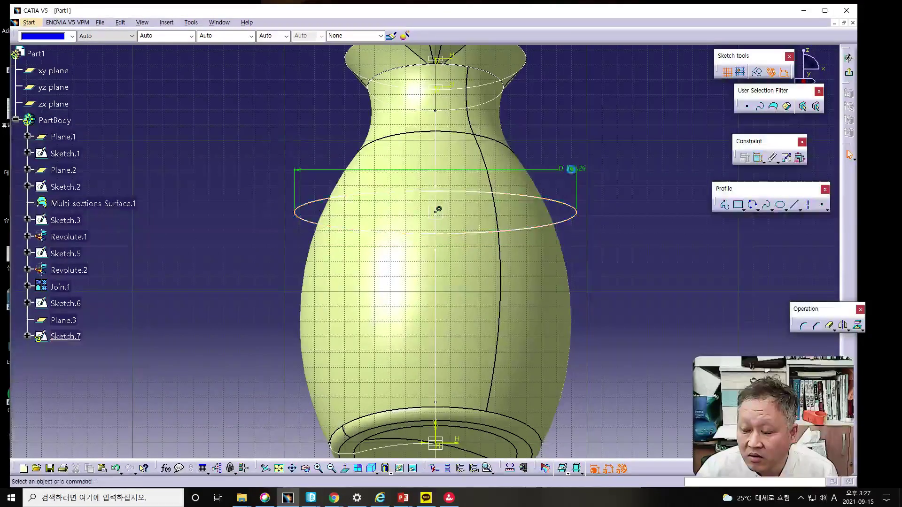
# Set the ellipse's horizontal axis diameter to 25 mm.
pyautogui.click(571, 169)
pyautogui.doubleClick(573, 169)
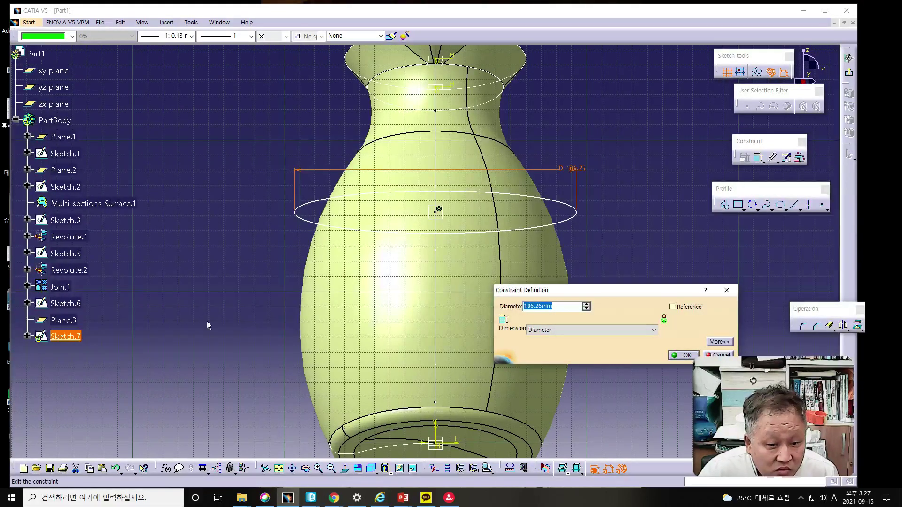
pyautogui.write('25')
pyautogui.press('Return')
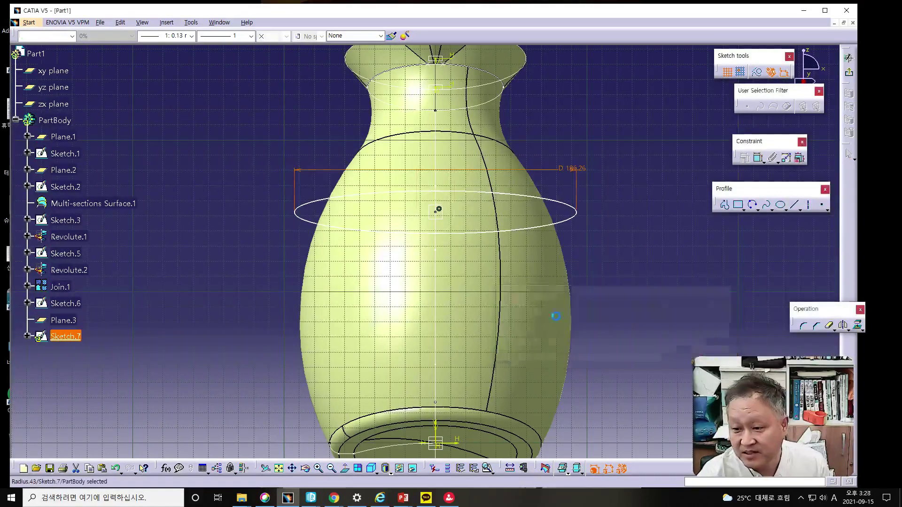
pyautogui.click(587, 223)
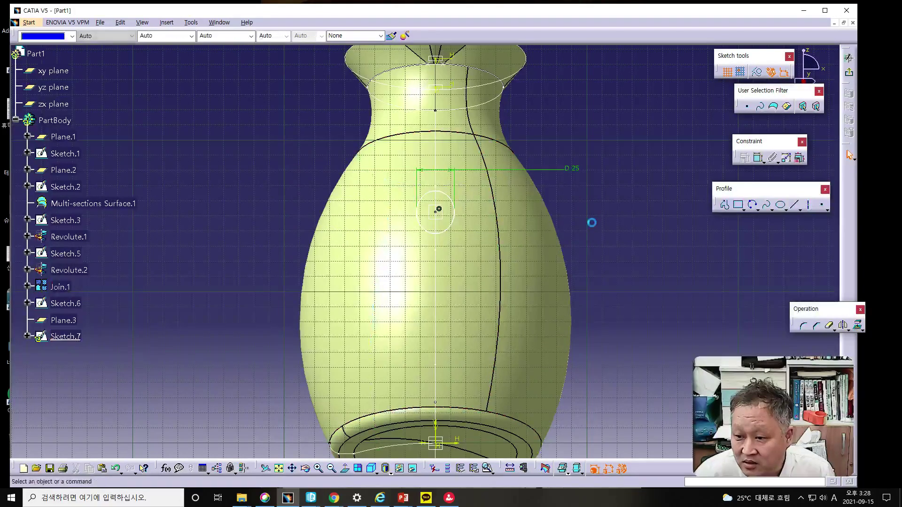
pyautogui.click(758, 159)
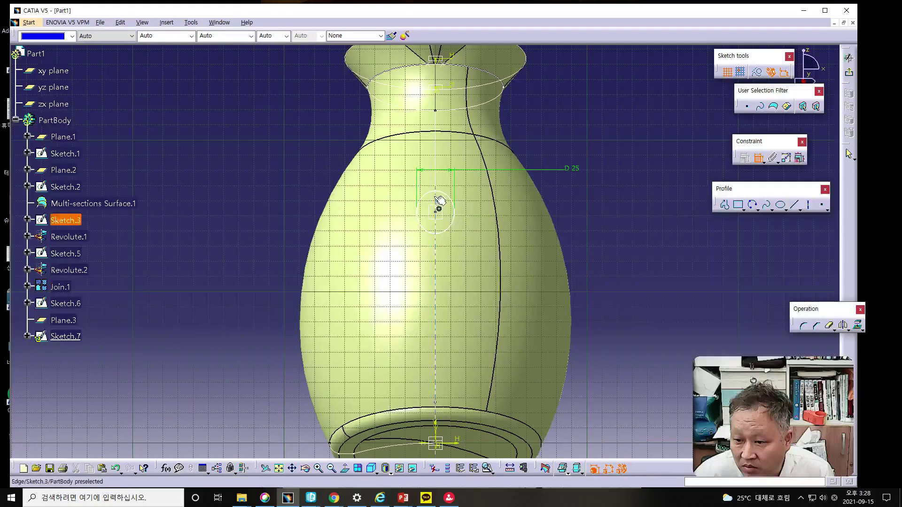
pyautogui.click(436, 193)
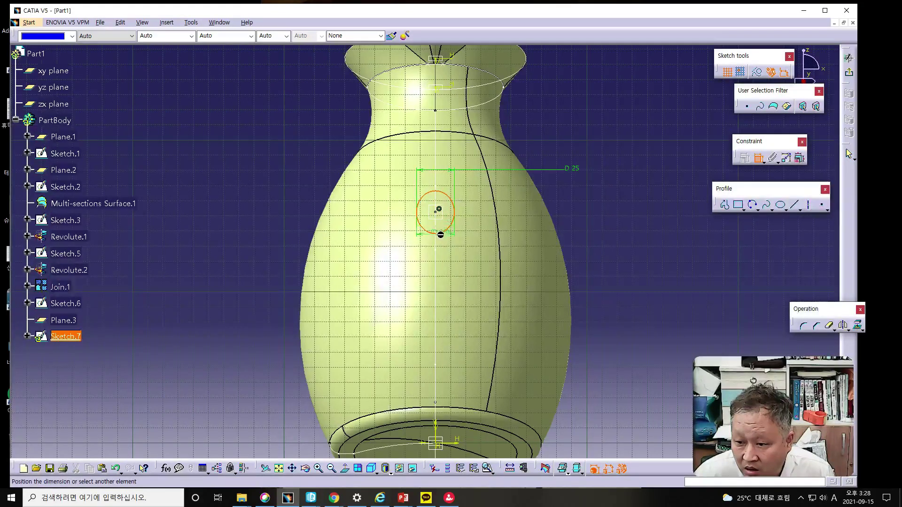
pyautogui.click(473, 235)
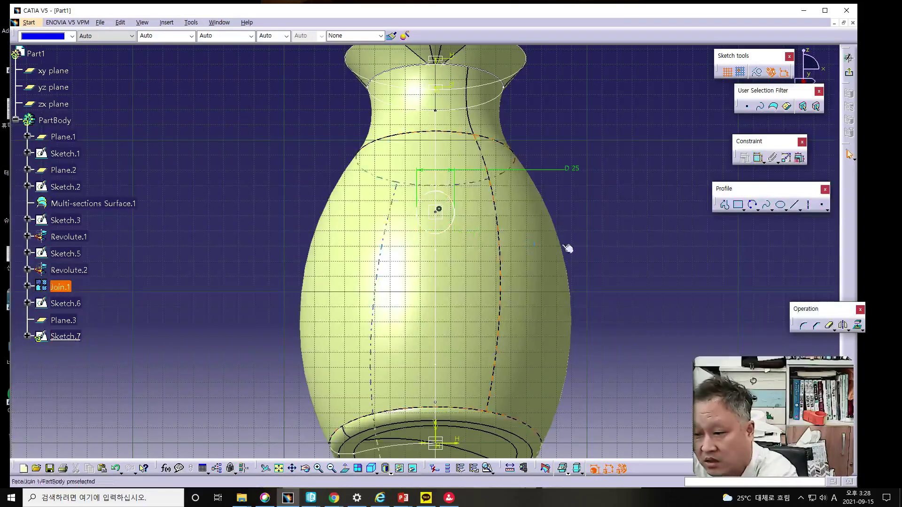
# Set the minor radius of the handle's cross-section ellipse to 5 mm.
pyautogui.doubleClick(452, 223)
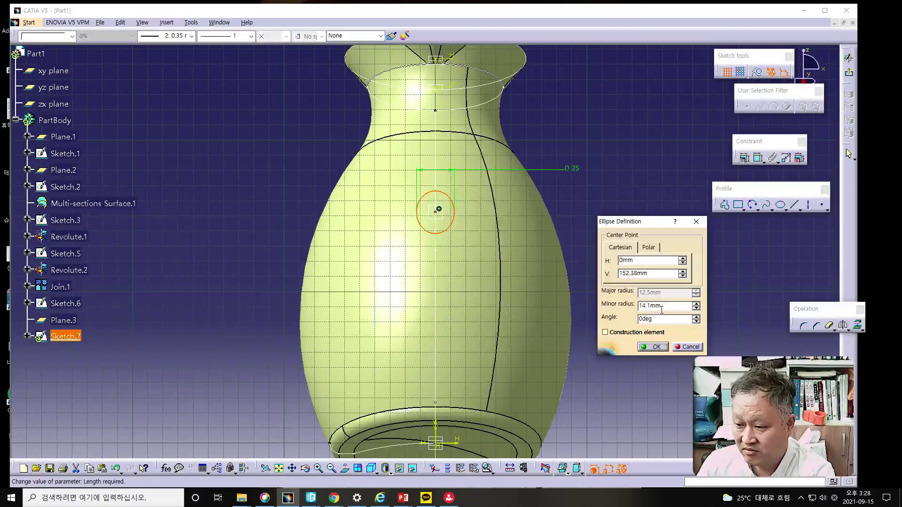
pyautogui.moveTo(671, 307); pyautogui.dragTo(562, 306)
pyautogui.write('5')
pyautogui.press('Return')
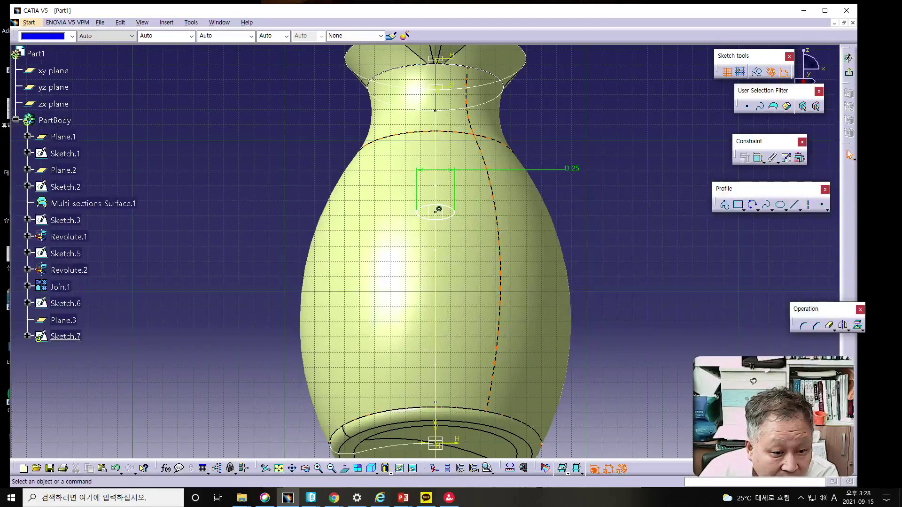
# Reopen the ellipse's definition to check its centre point, radii and angle, leaving the values as they are.
pyautogui.hotkey('alt', 'Tab')
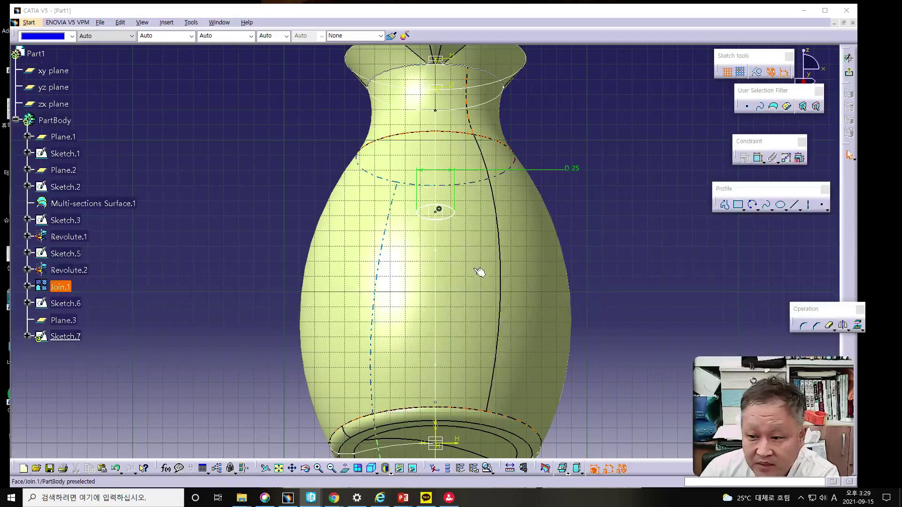
pyautogui.click(452, 219)
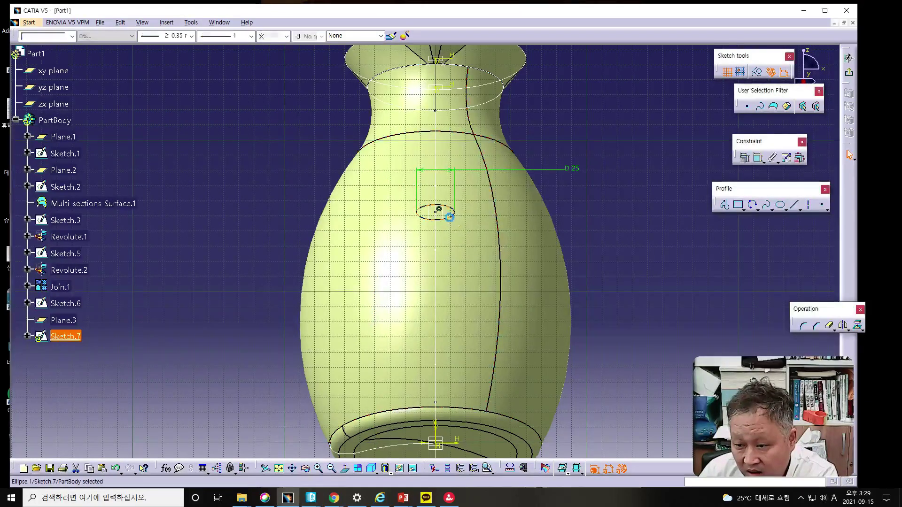
pyautogui.rightClick(450, 218)
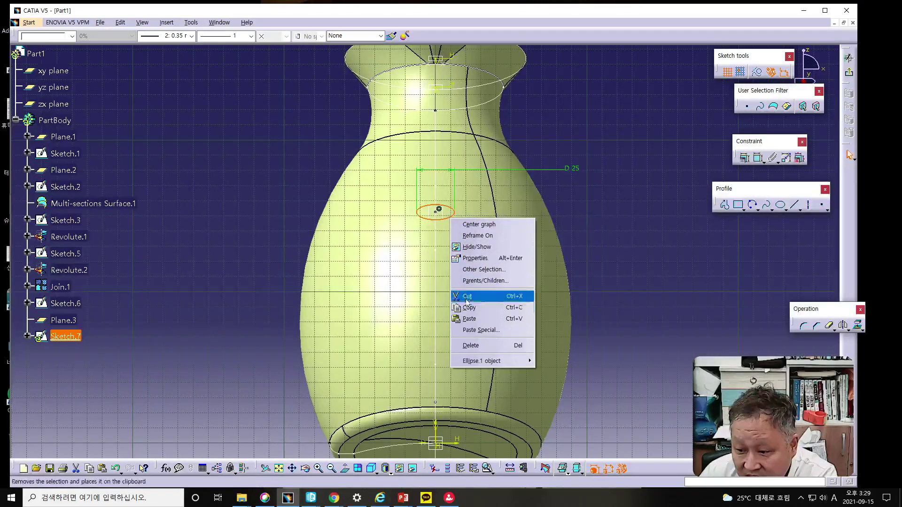
pyautogui.moveTo(515, 366)
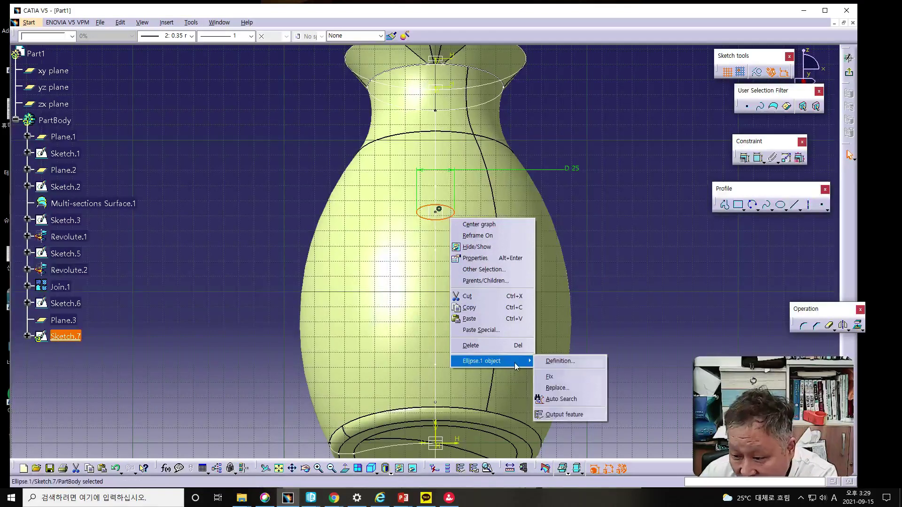
pyautogui.click(560, 361)
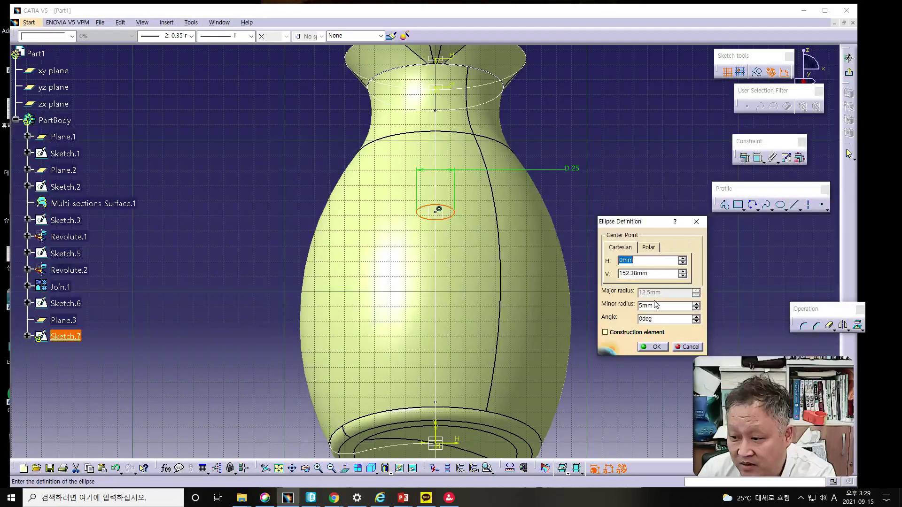
pyautogui.click(657, 349)
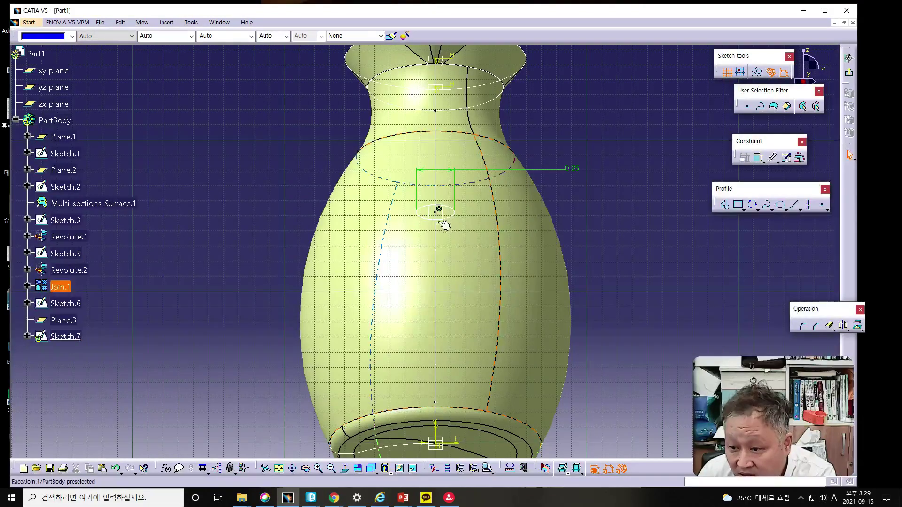
# Inspect the ellipse's centre at the handle curve's end point and exit the cross-section sketch.
pyautogui.moveTo(493, 271)
pyautogui.mouseDown(button='middle')
pyautogui.moveTo(430, 231)
pyautogui.moveTo(437, 239)
pyautogui.mouseUp(button='middle')
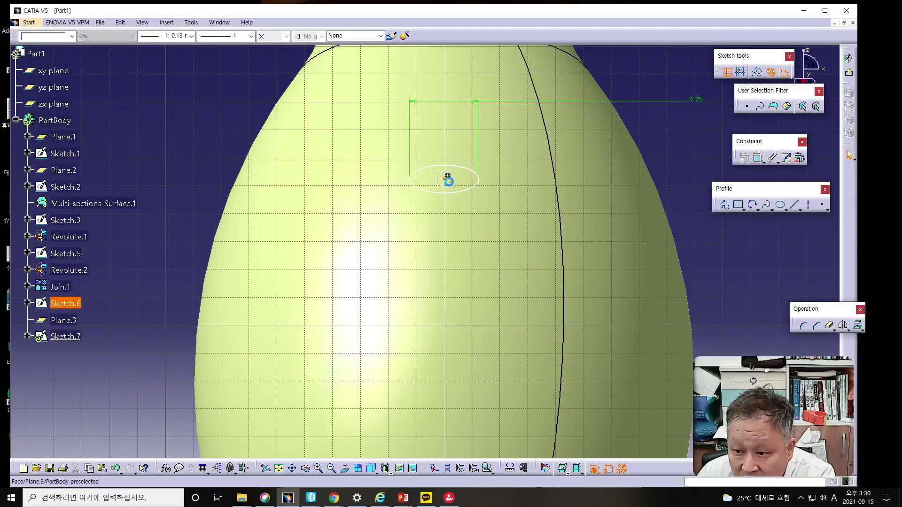
pyautogui.click(447, 176)
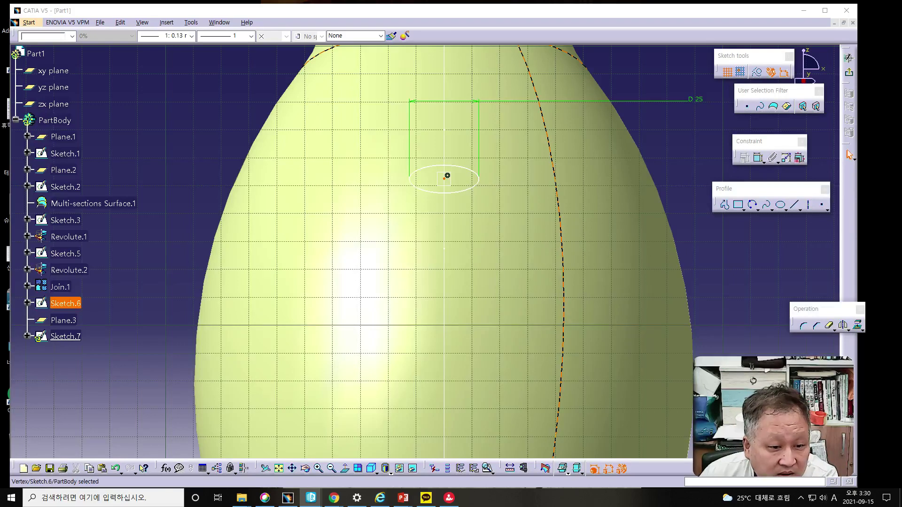
pyautogui.click(849, 72)
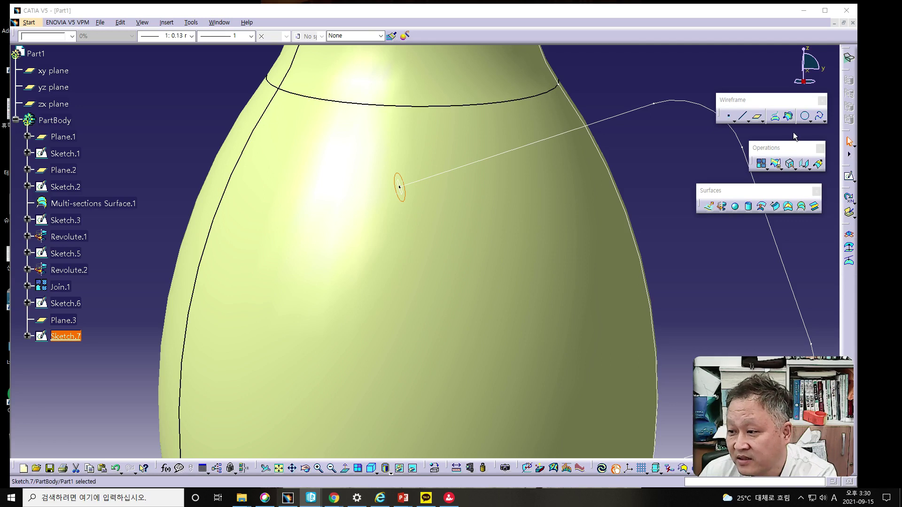
# Start a swept surface from the ellipse sketch with the Explicit profile type and the With reference surface subtype.
pyautogui.click(776, 209)
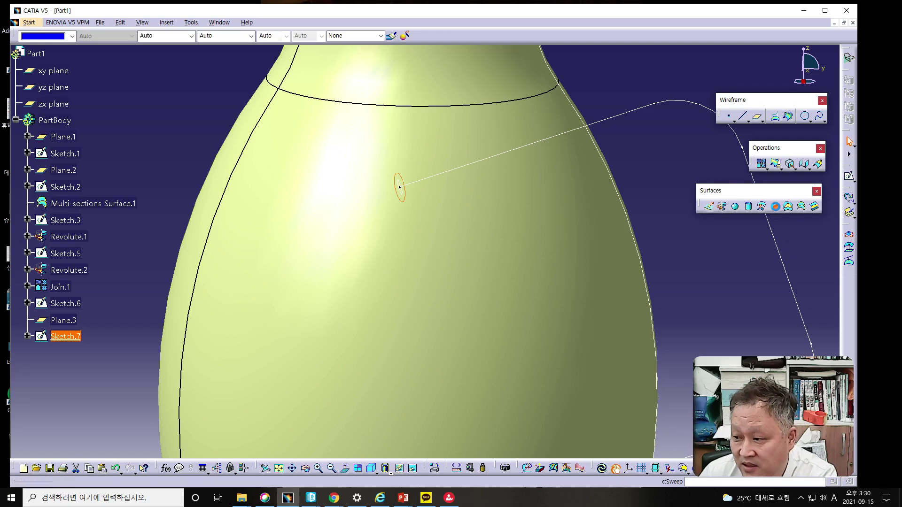
pyautogui.moveTo(626, 119); pyautogui.dragTo(676, 101)
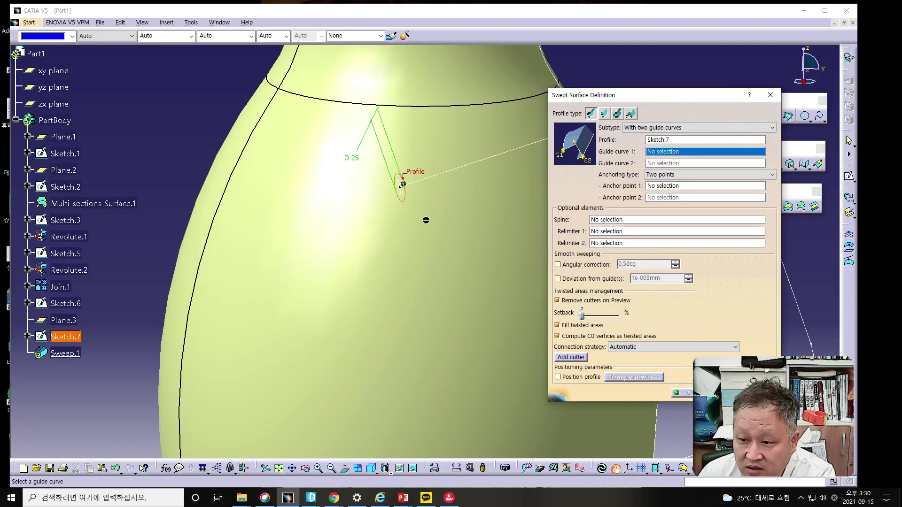
pyautogui.moveTo(435, 252); pyautogui.dragTo(440, 272, button='middle')
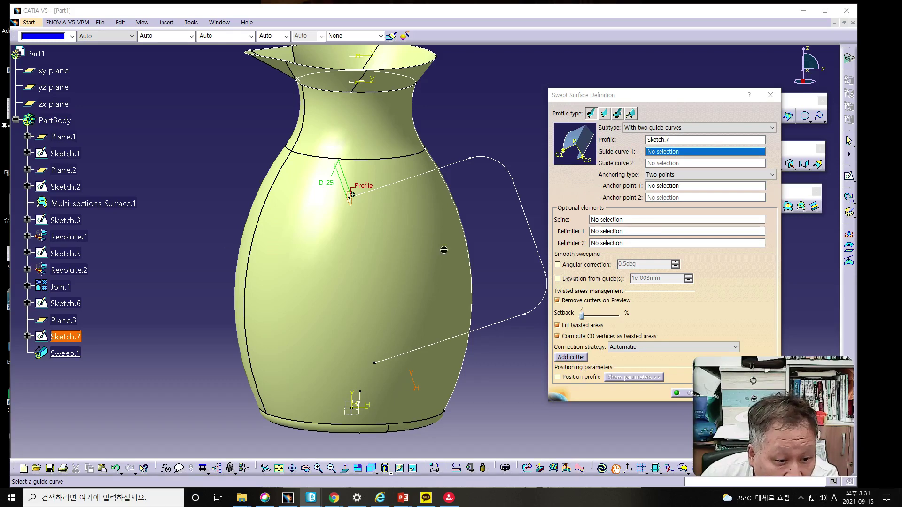
pyautogui.click(591, 117)
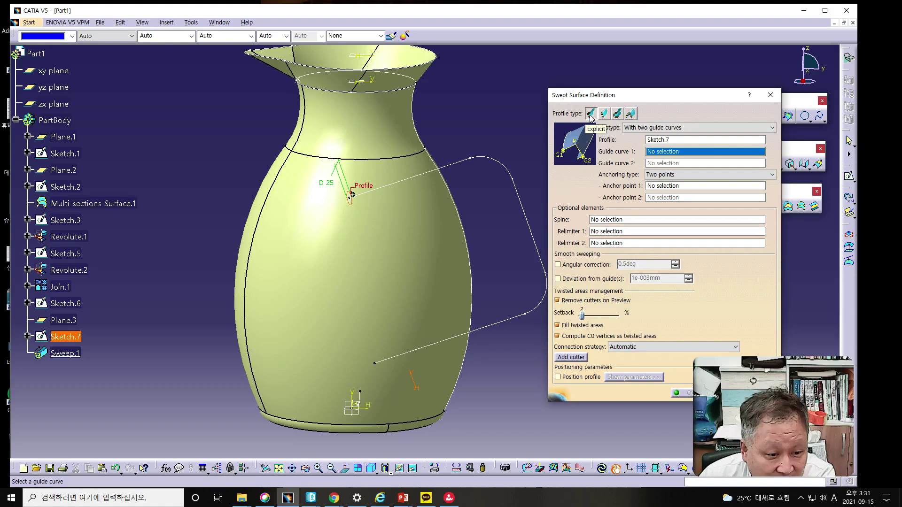
pyautogui.click(660, 132)
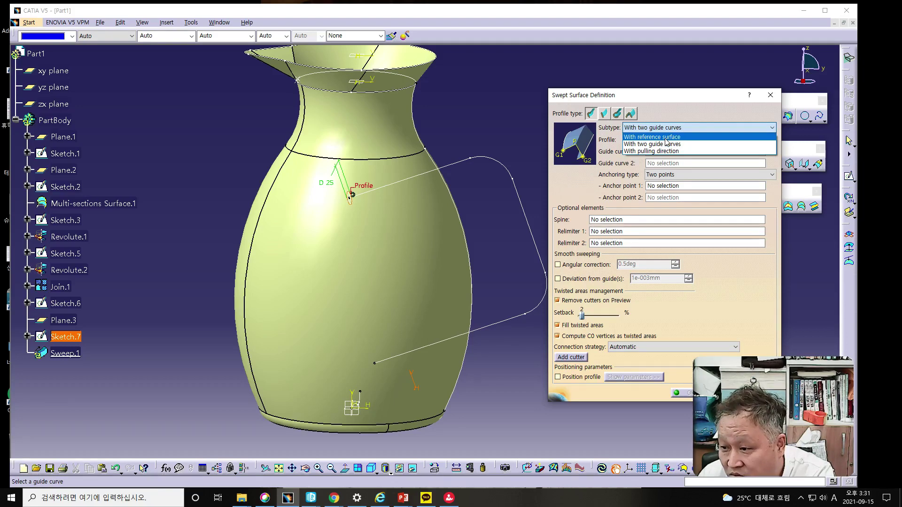
pyautogui.click(669, 138)
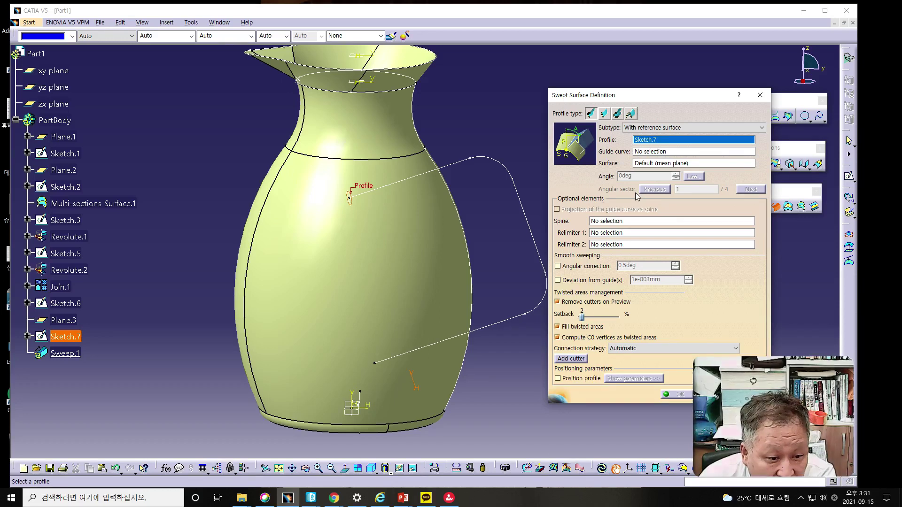
# Sweep the ellipse profile Sketch.7 along the handle guide curve Sketch.6 with the default mean plane as reference surface.
pyautogui.click(472, 162)
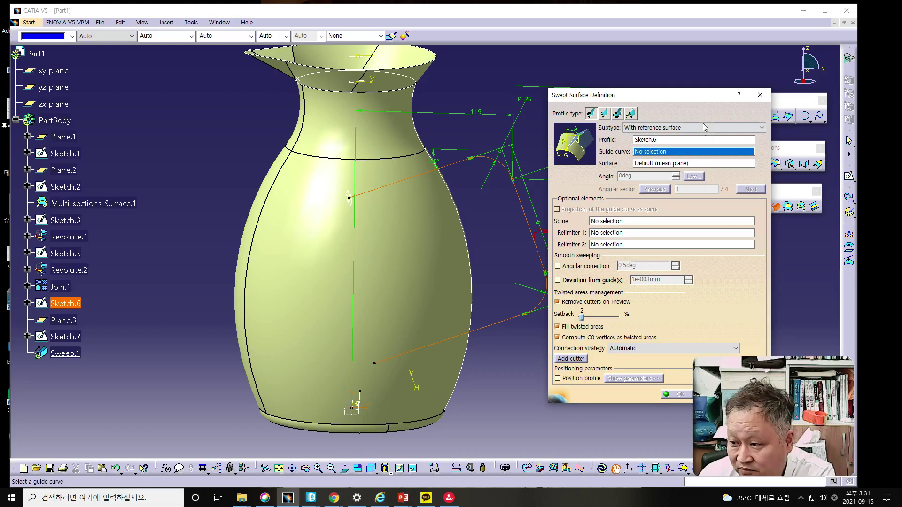
pyautogui.moveTo(695, 103); pyautogui.dragTo(629, 36)
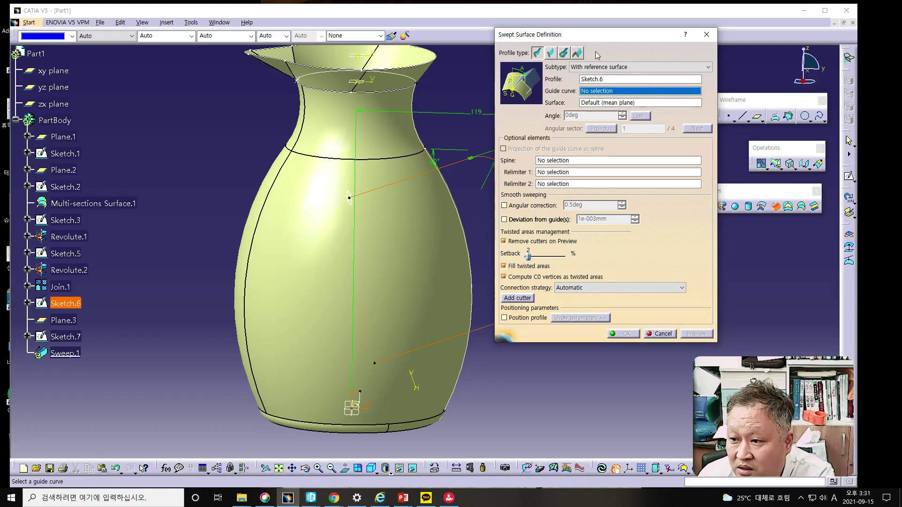
pyautogui.moveTo(603, 41); pyautogui.dragTo(645, 43)
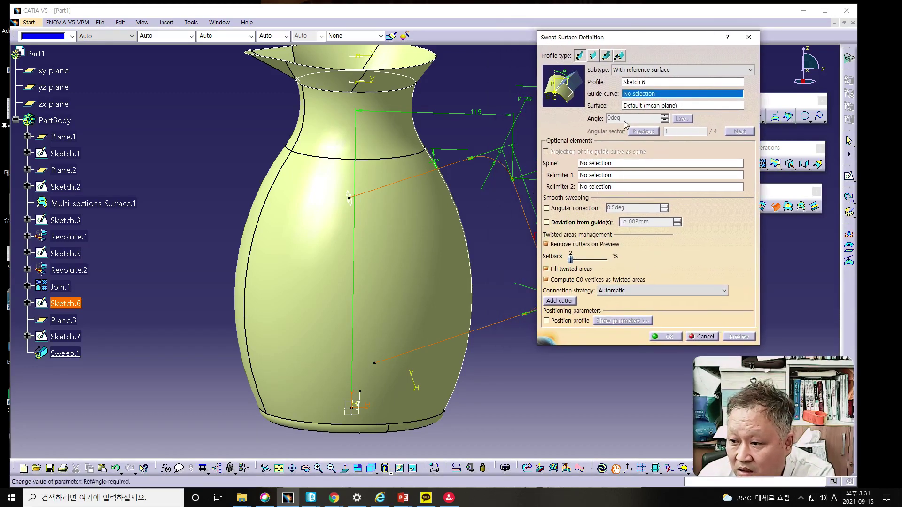
pyautogui.click(522, 192)
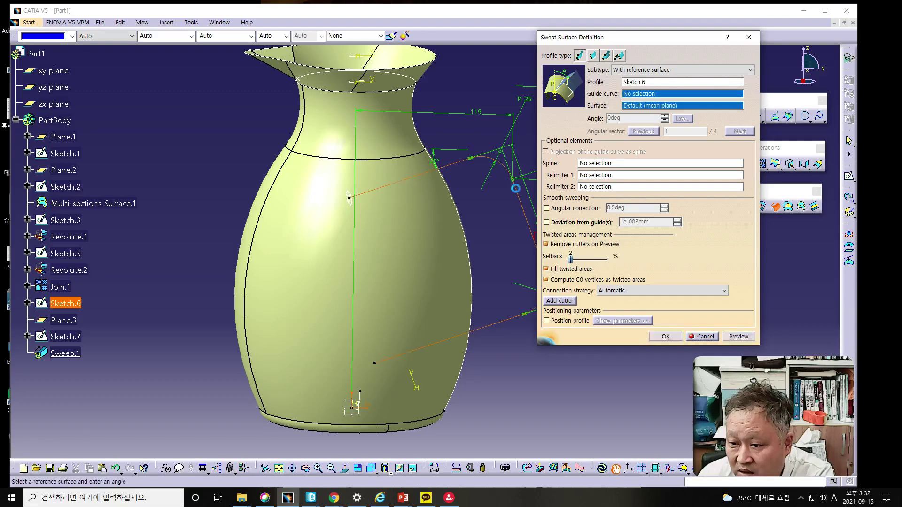
pyautogui.click(645, 83)
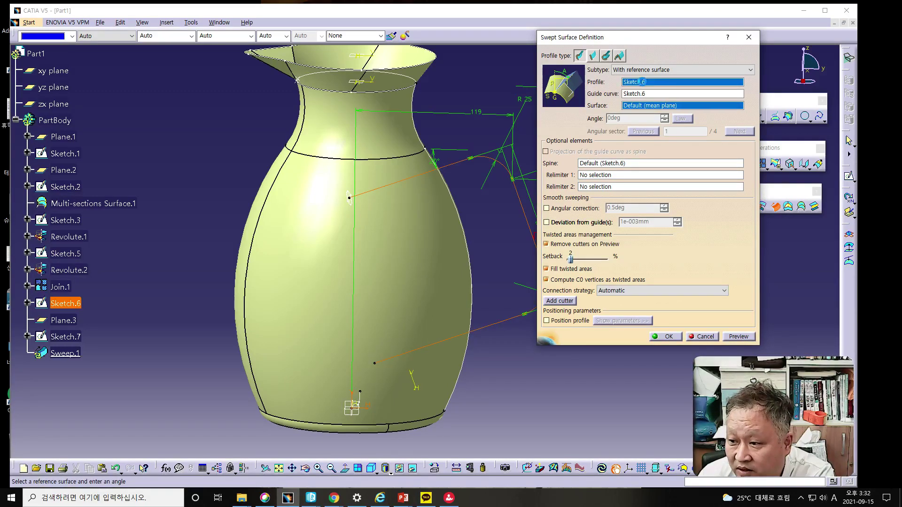
pyautogui.click(353, 197)
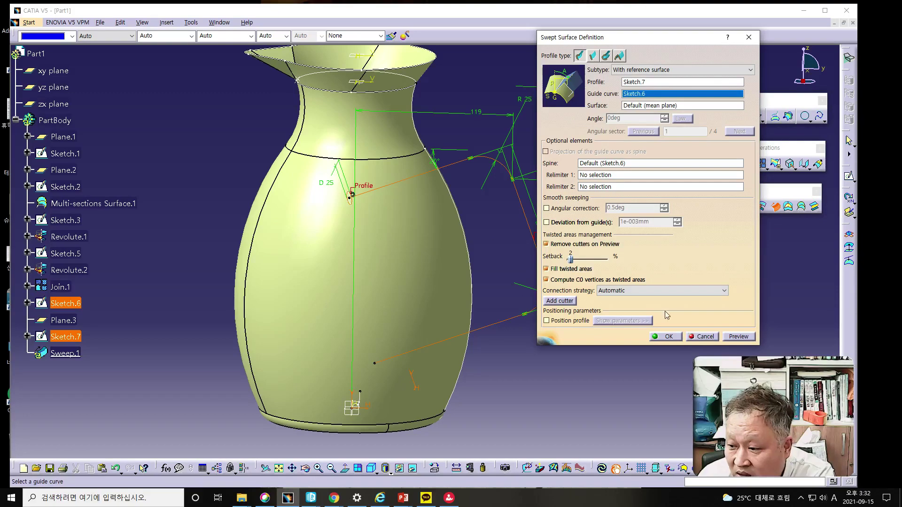
pyautogui.click(739, 336)
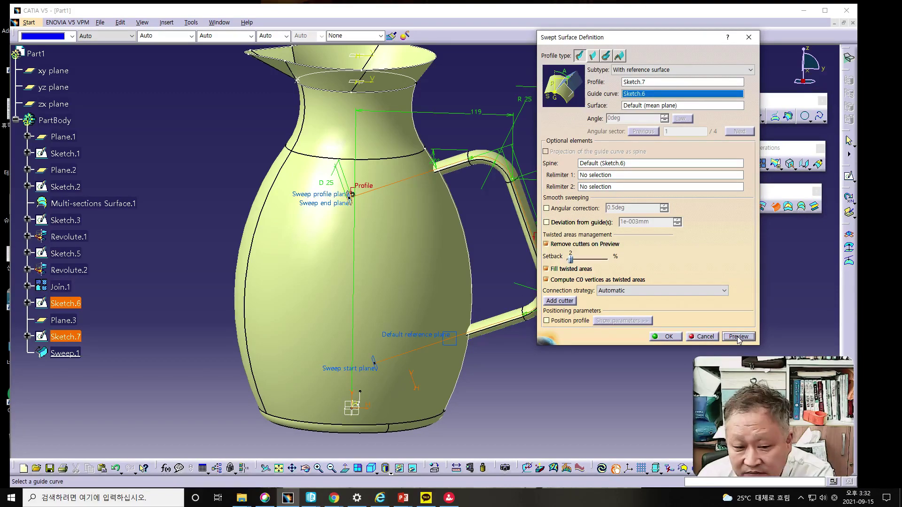
pyautogui.click(666, 337)
# Trim the swept handle and the joined jug body against each other in Standard mode, switching to the handle's other side.
pyautogui.moveTo(605, 301); pyautogui.dragTo(581, 334, button='middle')
pyautogui.moveTo(399, 302); pyautogui.dragTo(429, 282, button='middle')
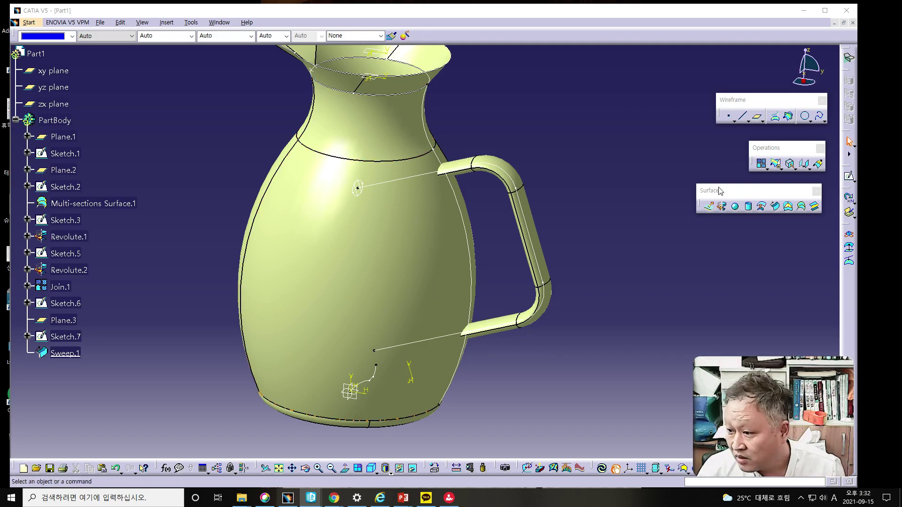
pyautogui.click(778, 168)
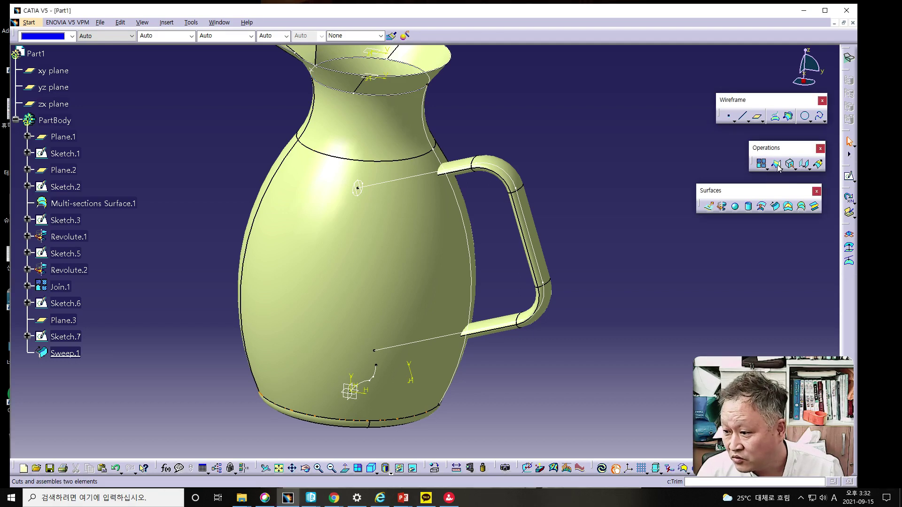
pyautogui.click(776, 165)
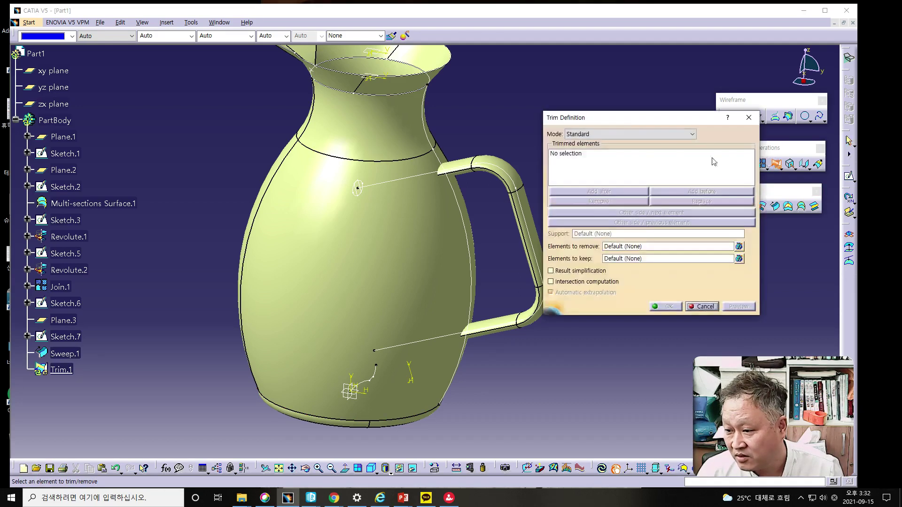
pyautogui.moveTo(630, 118); pyautogui.dragTo(644, 111)
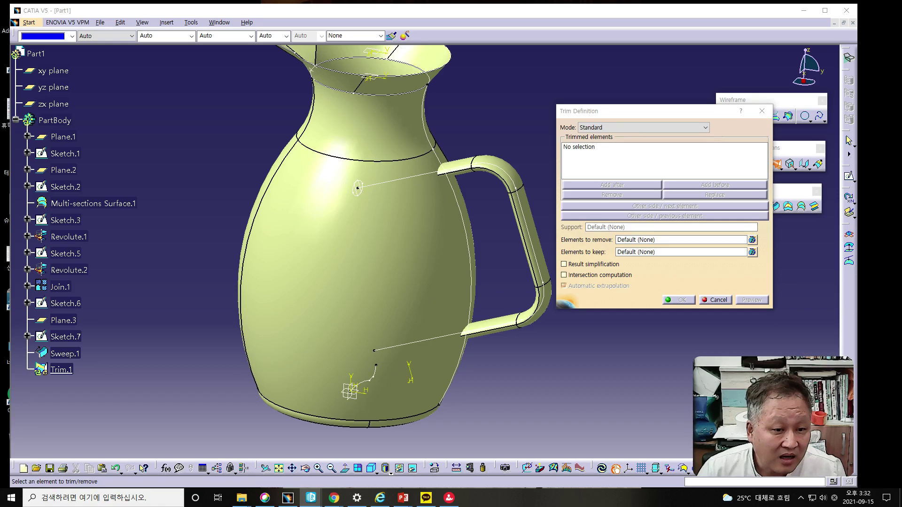
pyautogui.click(496, 163)
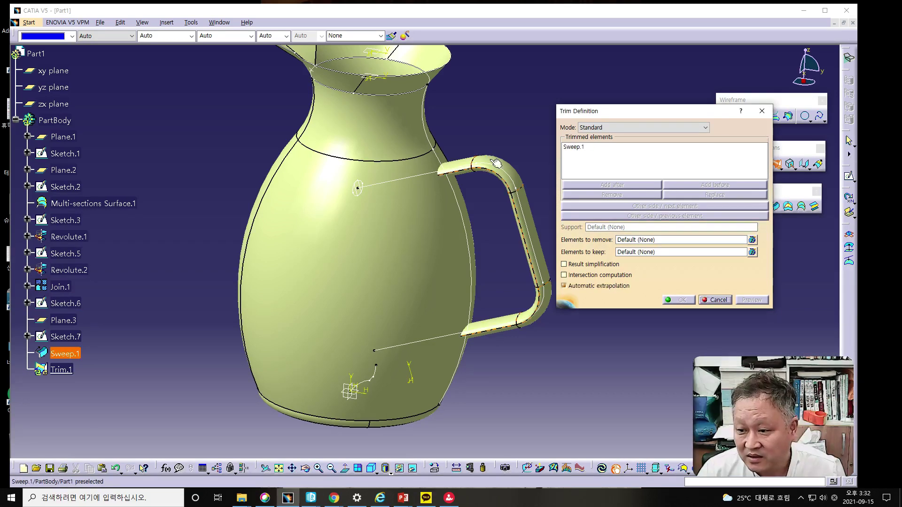
pyautogui.click(407, 225)
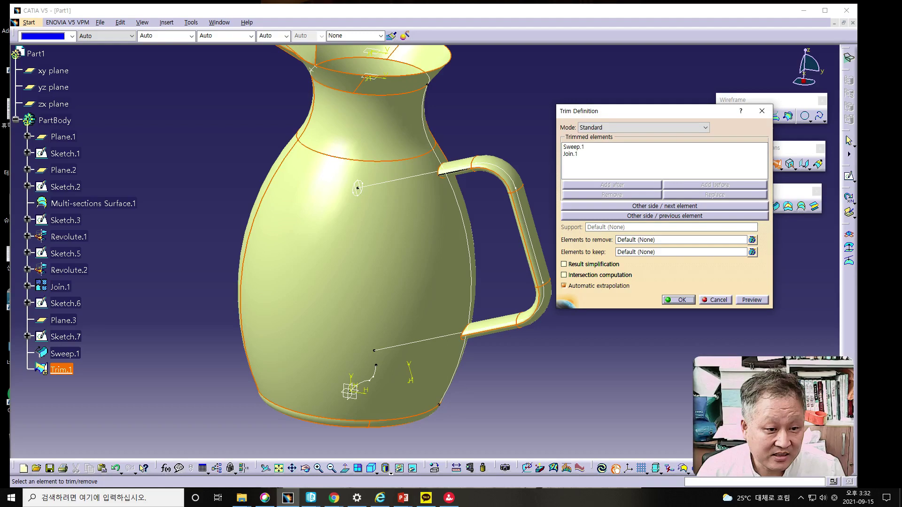
pyautogui.click(644, 206)
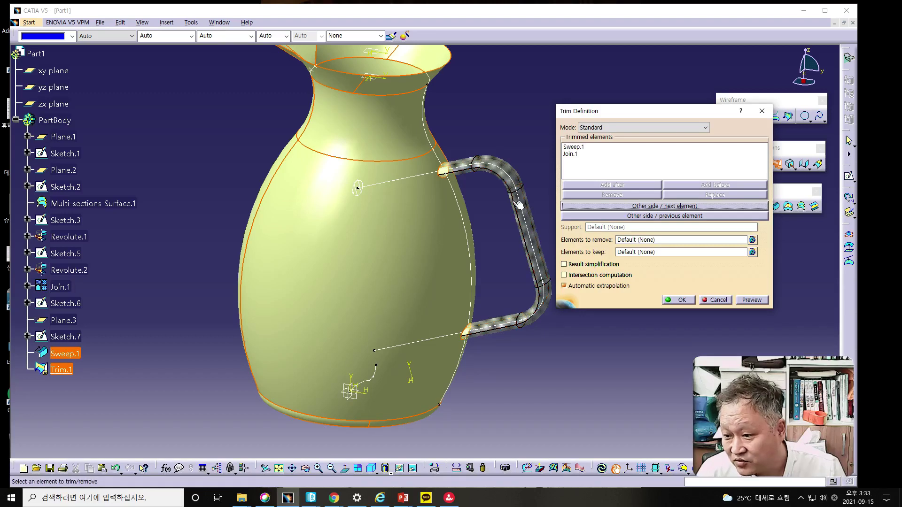
pyautogui.click(686, 300)
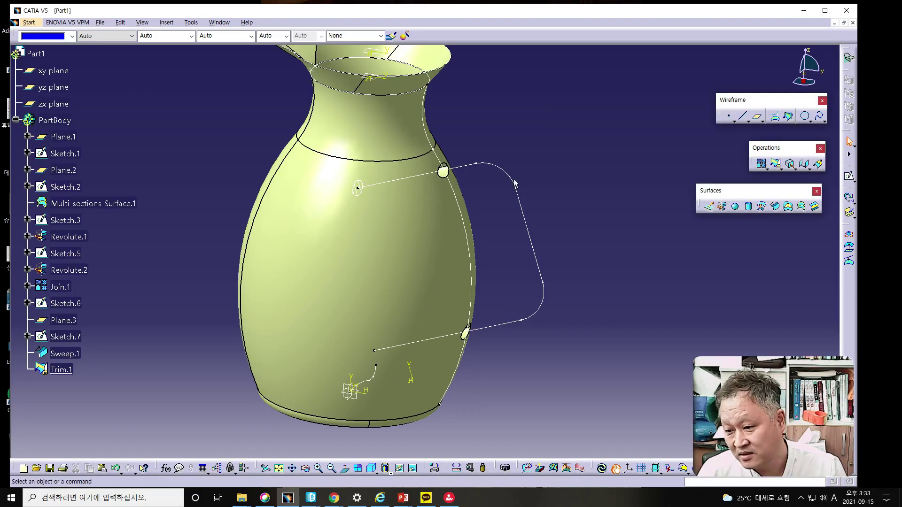
# Edit the trim between the swept handle and the jug body, switching the next element's side to keep the handle outside the body.
pyautogui.moveTo(550, 286); pyautogui.dragTo(508, 303, button='middle')
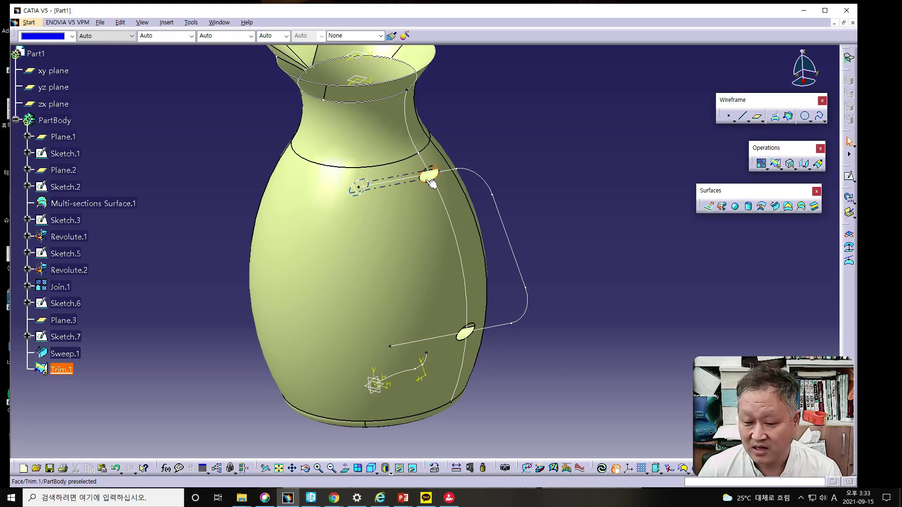
pyautogui.doubleClick(65, 371)
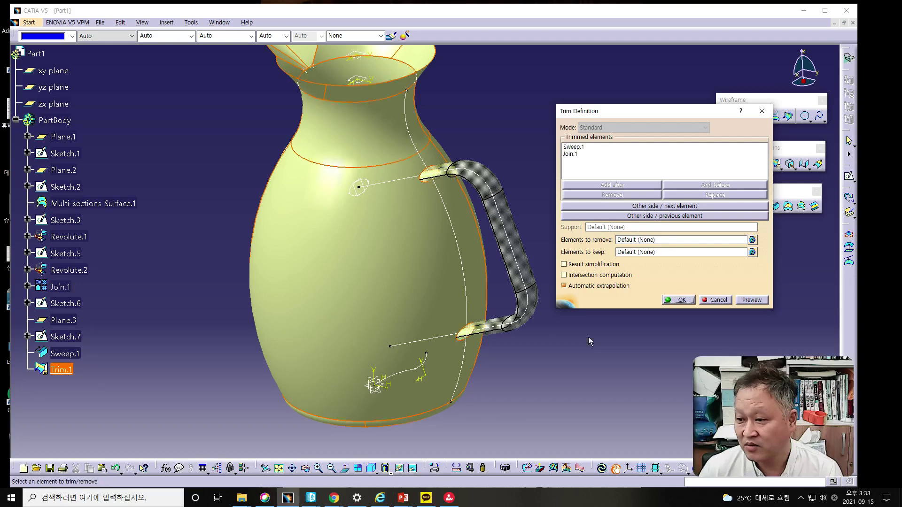
pyautogui.click(647, 208)
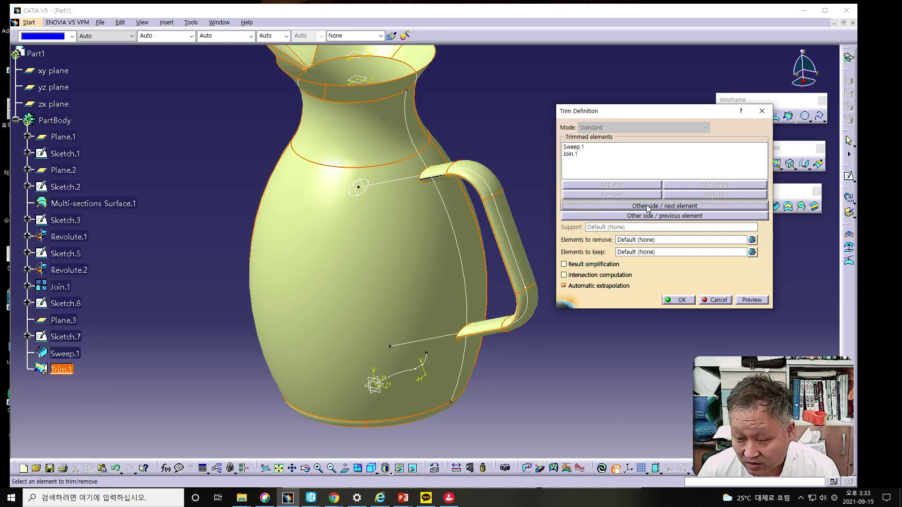
pyautogui.moveTo(409, 228); pyautogui.dragTo(491, 226, button='middle')
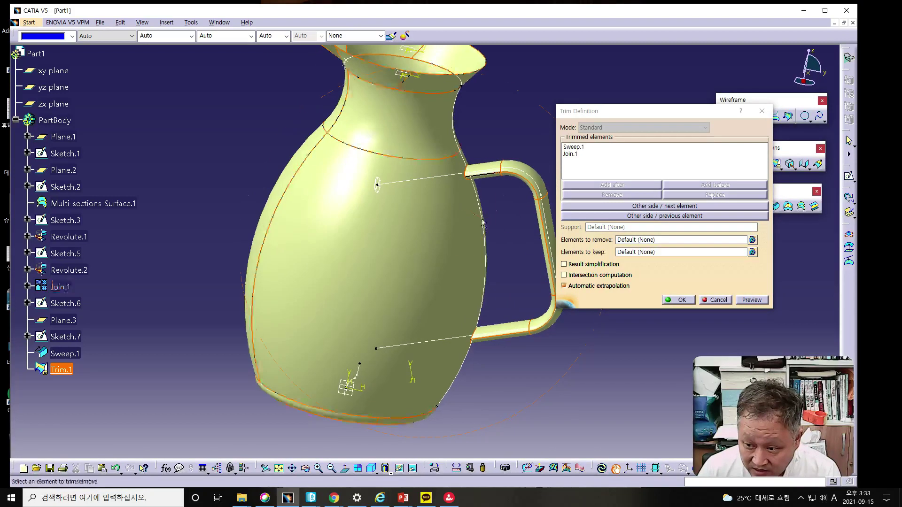
pyautogui.click(682, 301)
pyautogui.moveTo(591, 307); pyautogui.dragTo(455, 204, button='middle')
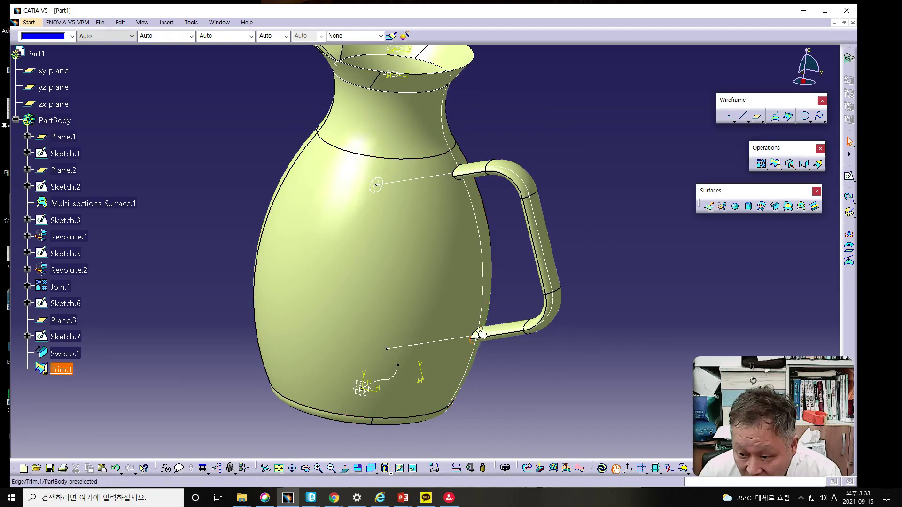
pyautogui.moveTo(568, 364)
pyautogui.mouseDown(button='middle')
pyautogui.moveTo(540, 367)
pyautogui.moveTo(570, 357)
pyautogui.mouseUp(button='middle')
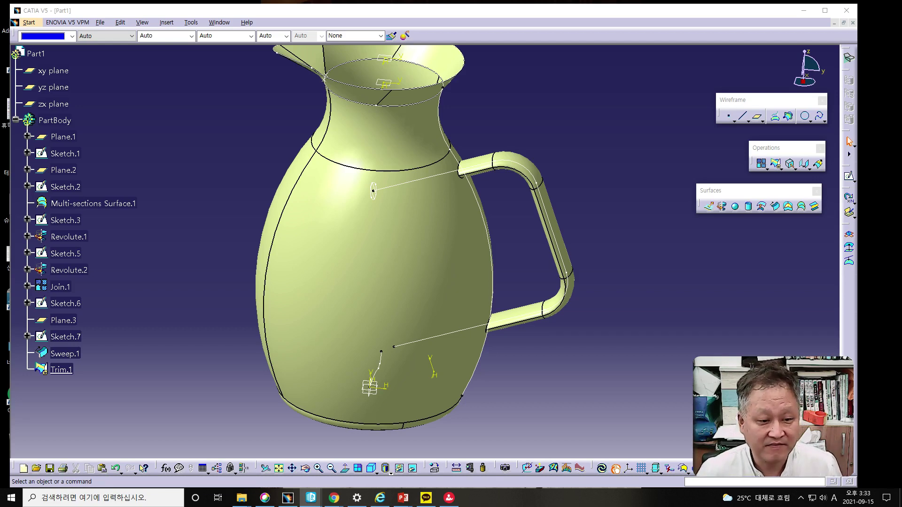
# Switch to the Part Design workbench and convert the trimmed surface Trim.1 into a solid with Close Surface.
pyautogui.click(37, 24)
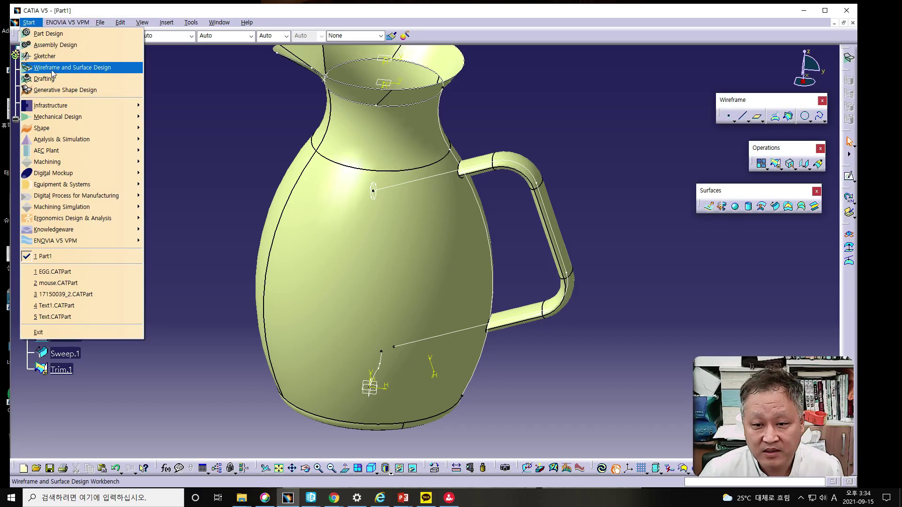
pyautogui.click(39, 35)
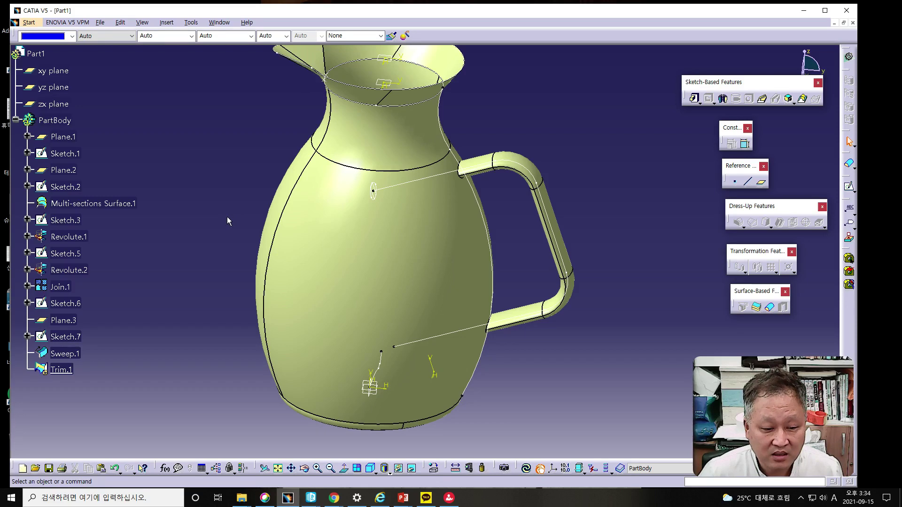
pyautogui.click(771, 308)
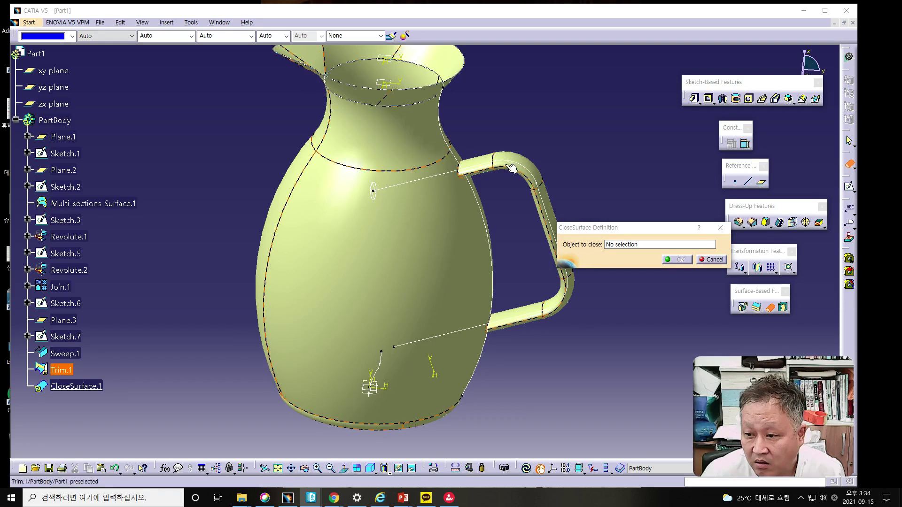
pyautogui.click(480, 166)
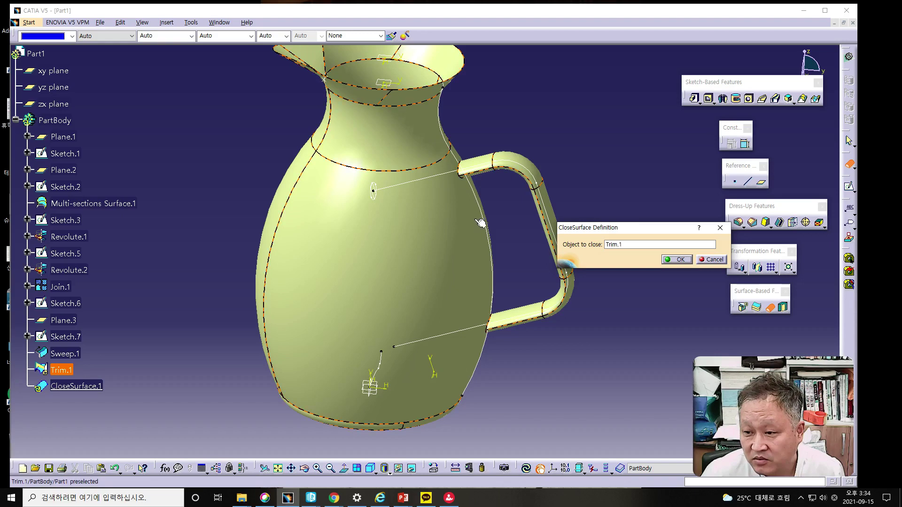
pyautogui.click(679, 262)
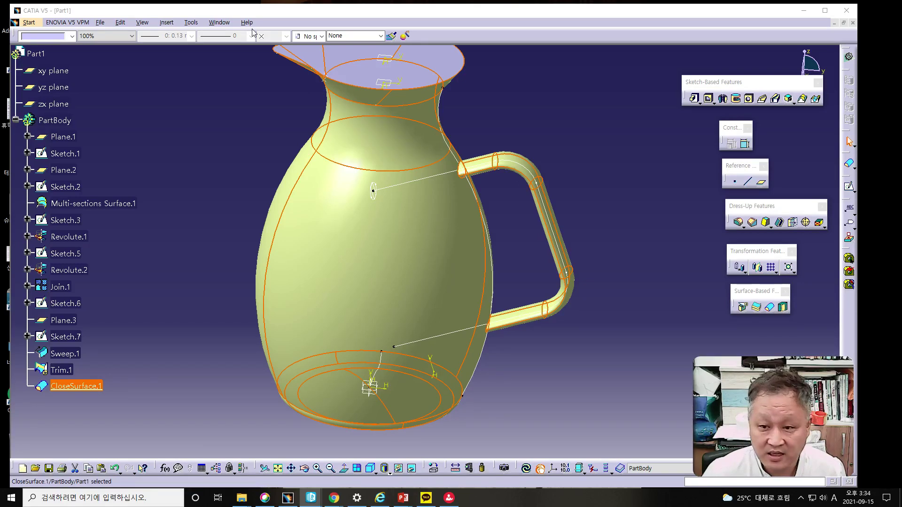
# Hide all surfaces so that only the solid jug remains displayed with its sketches.
pyautogui.click(190, 22)
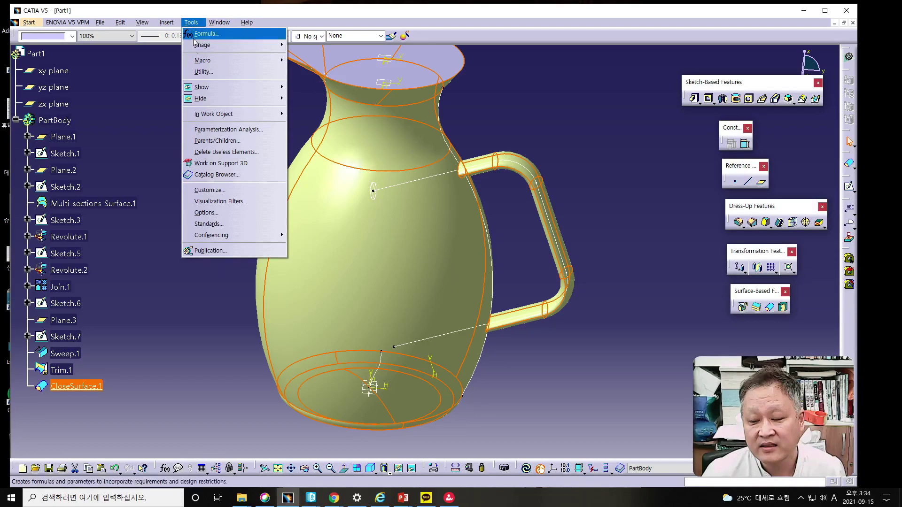
pyautogui.moveTo(272, 99)
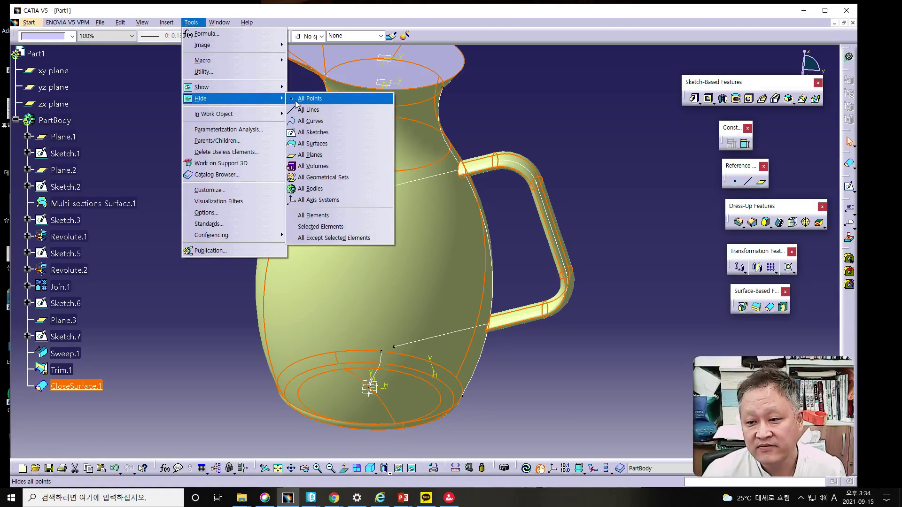
pyautogui.click(313, 144)
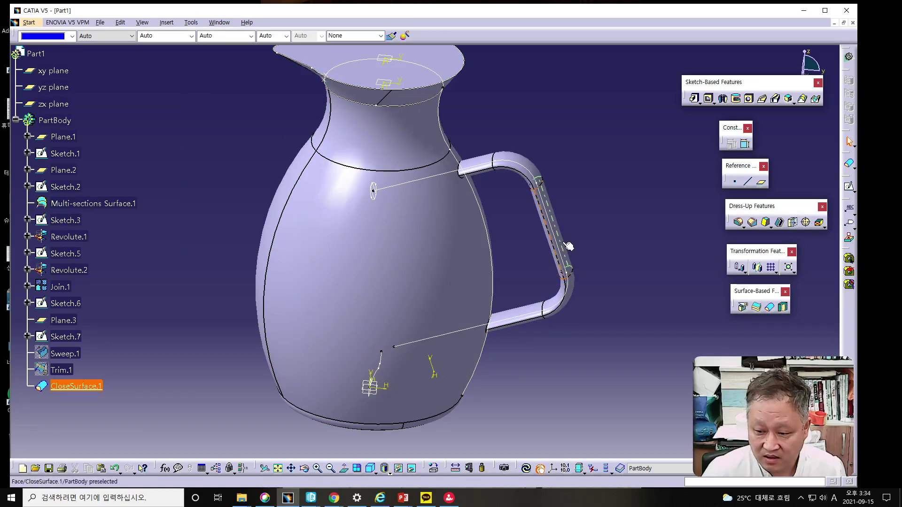
pyautogui.moveTo(546, 334); pyautogui.dragTo(550, 316, button='middle')
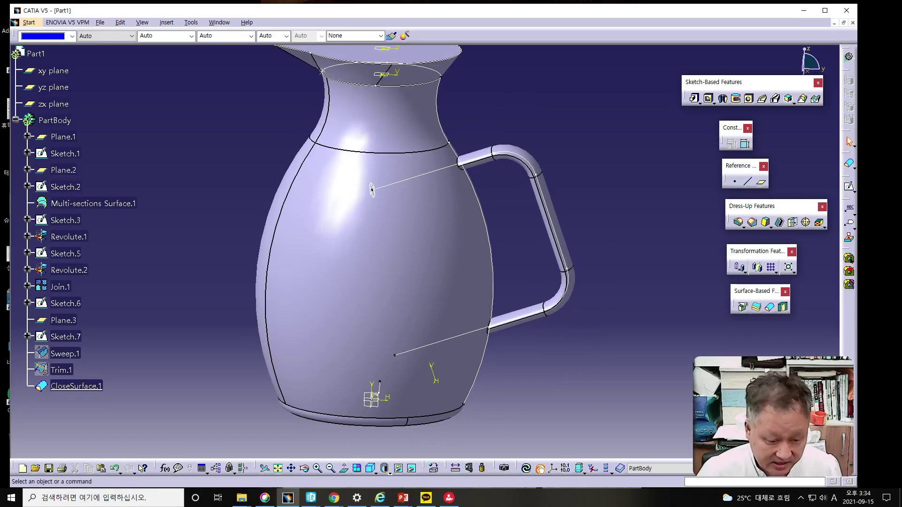
# Shell the jug with a default inside thickness of 1.5 mm, removing the flat face that closes the spout opening.
pyautogui.hotkey('alt', 'Tab')
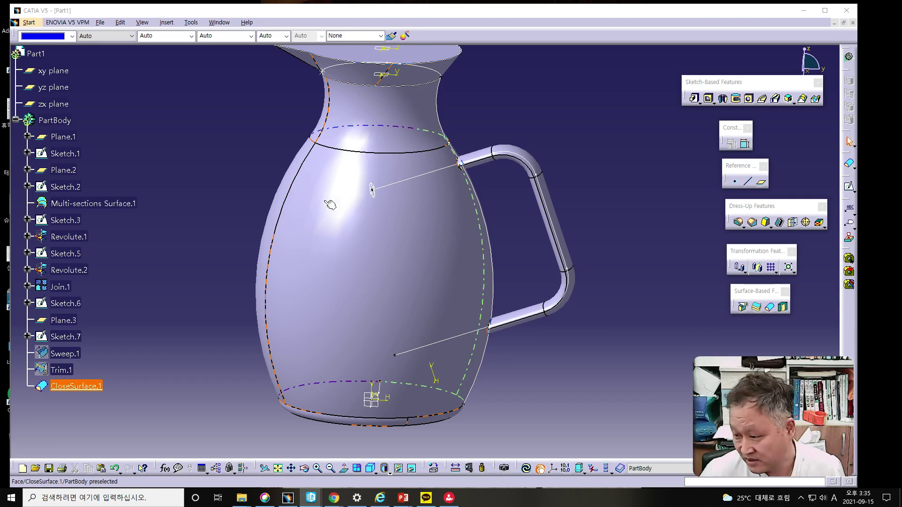
pyautogui.moveTo(371, 194); pyautogui.dragTo(395, 294, button='middle')
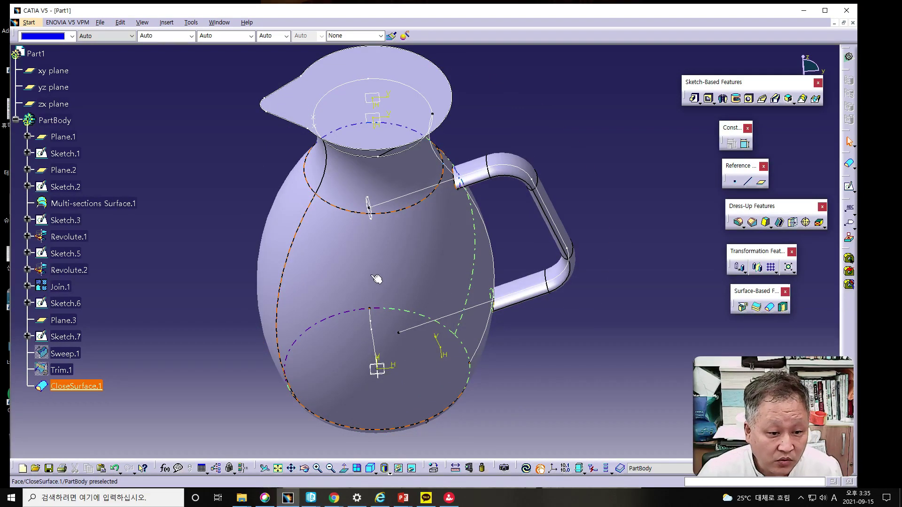
pyautogui.click(780, 222)
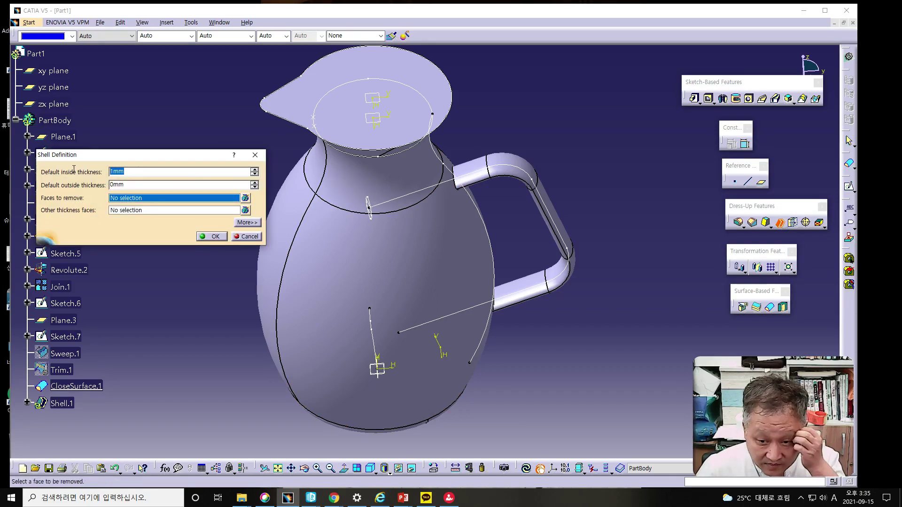
pyautogui.write('1.5')
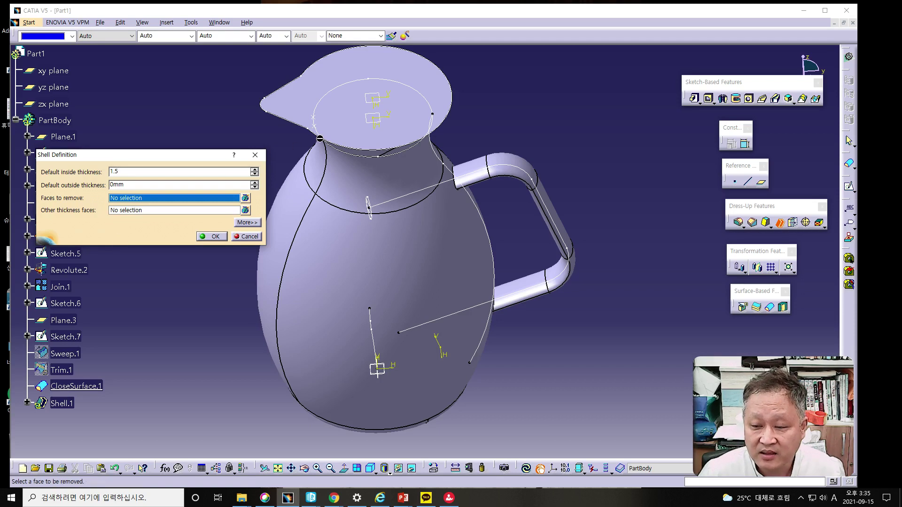
pyautogui.click(349, 118)
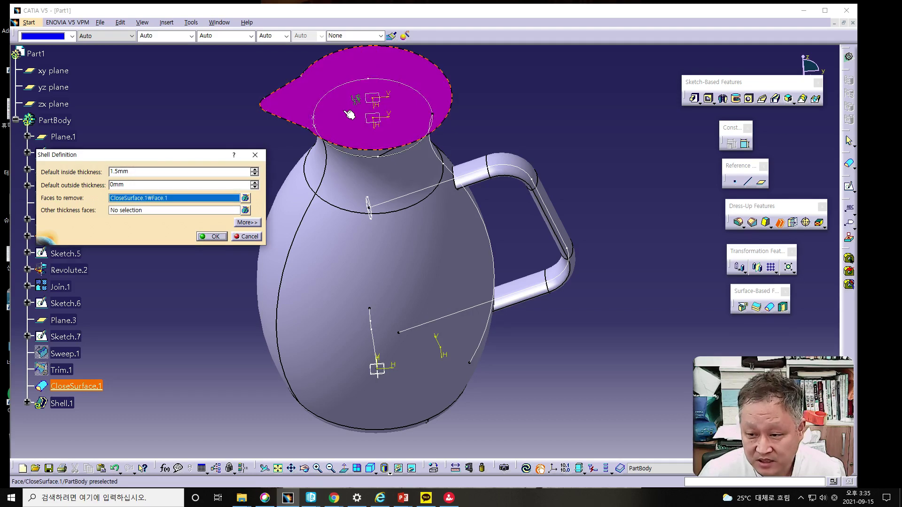
pyautogui.click(203, 237)
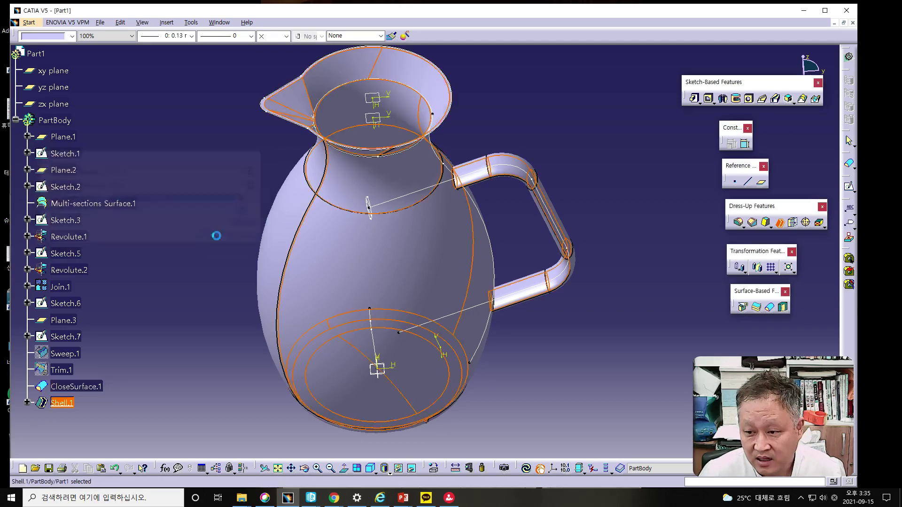
pyautogui.click(202, 233)
# Examine the shelled jug from all around, including the spout opening, the interior, the underside and the handle.
pyautogui.moveTo(202, 233); pyautogui.dragTo(259, 285, button='middle')
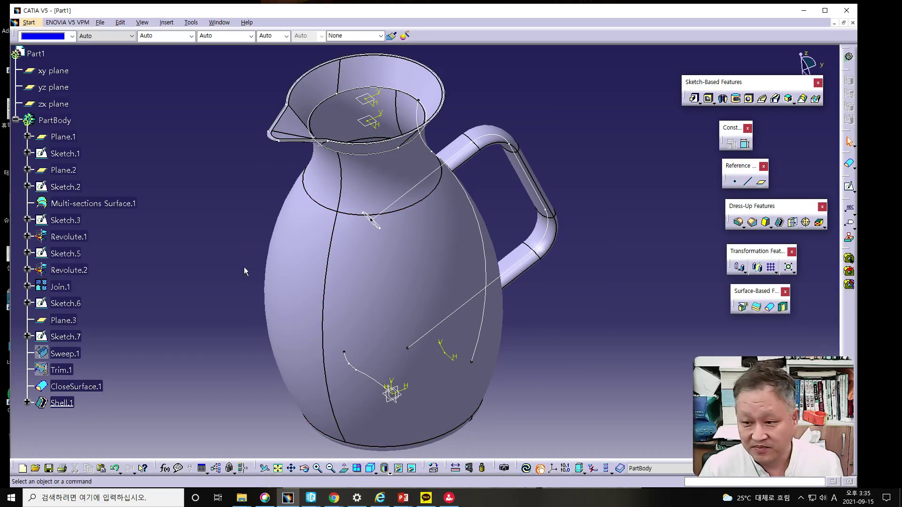
pyautogui.moveTo(226, 272); pyautogui.dragTo(392, 296, button='middle')
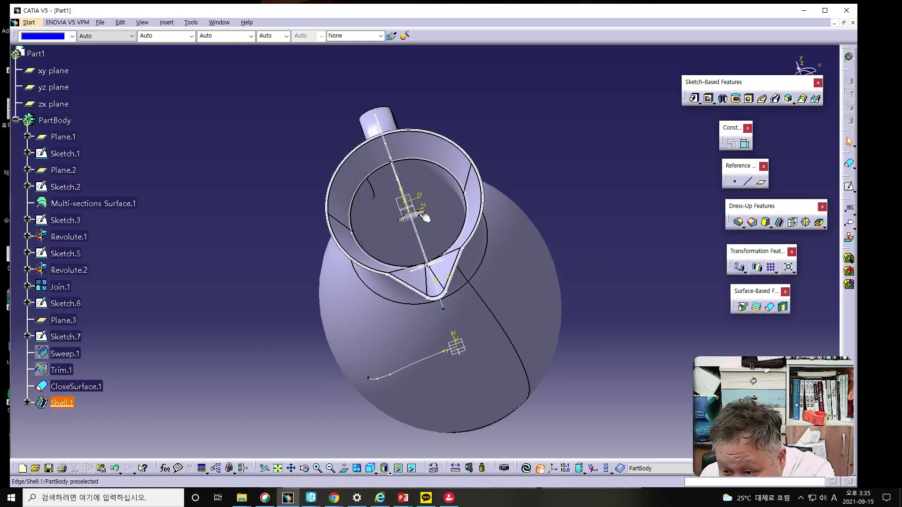
pyautogui.moveTo(433, 220); pyautogui.dragTo(423, 305, button='middle')
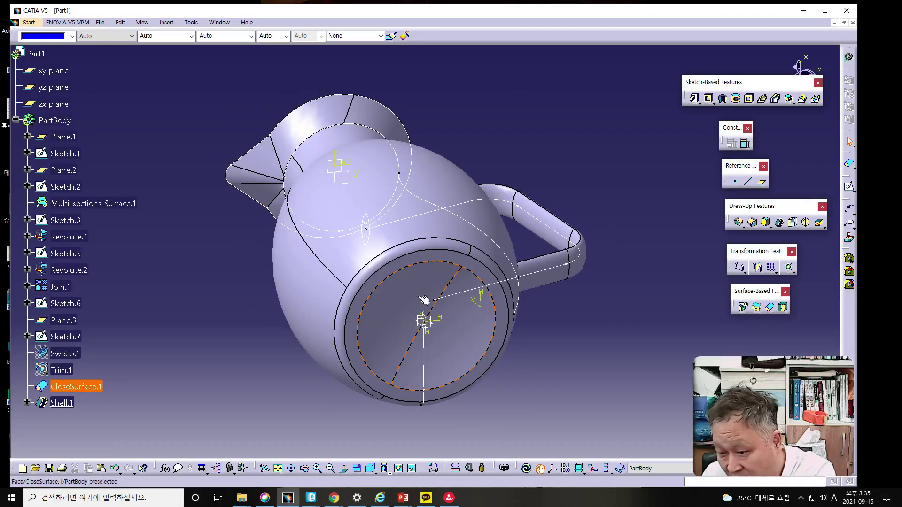
pyautogui.moveTo(319, 259); pyautogui.dragTo(408, 357, button='middle')
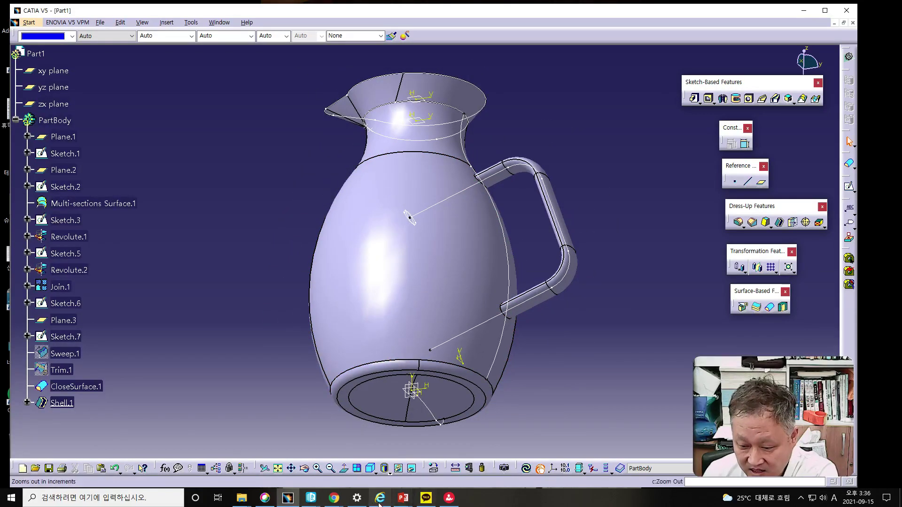
pyautogui.click(334, 498)
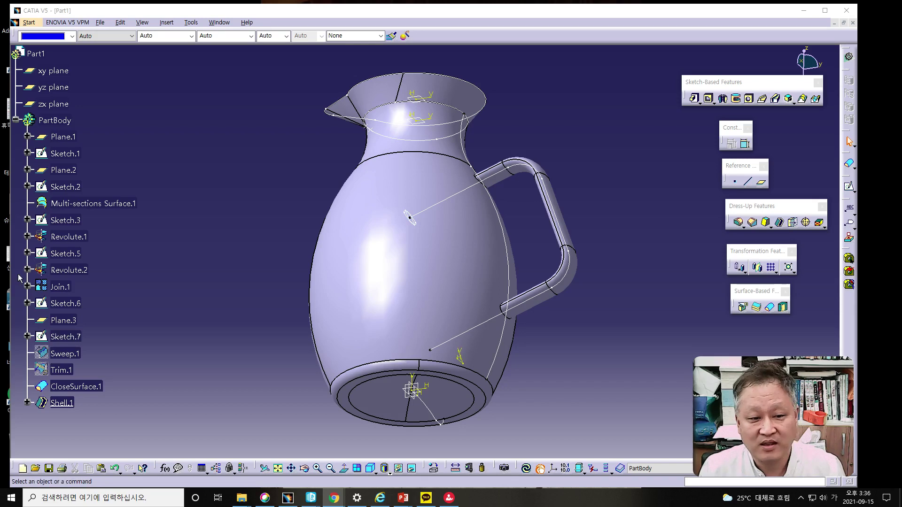
pyautogui.click(172, 262)
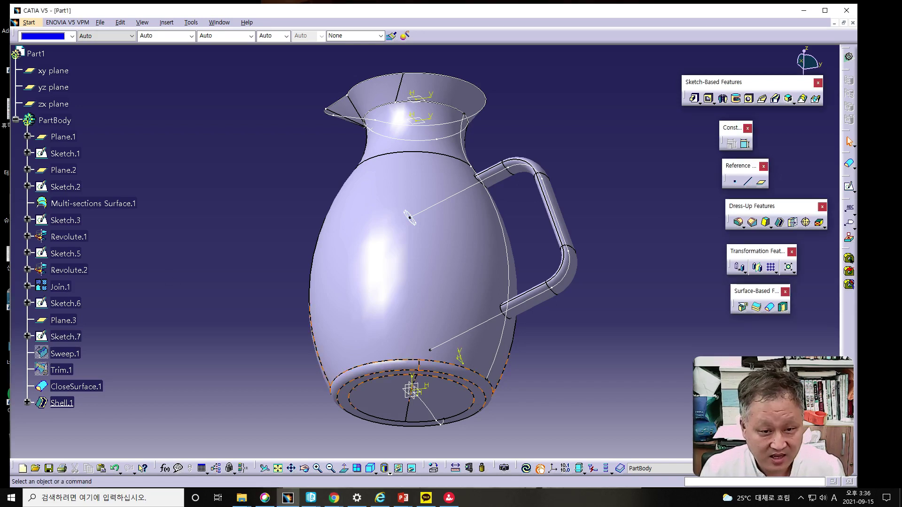
pyautogui.hotkey('alt', 'Tab')
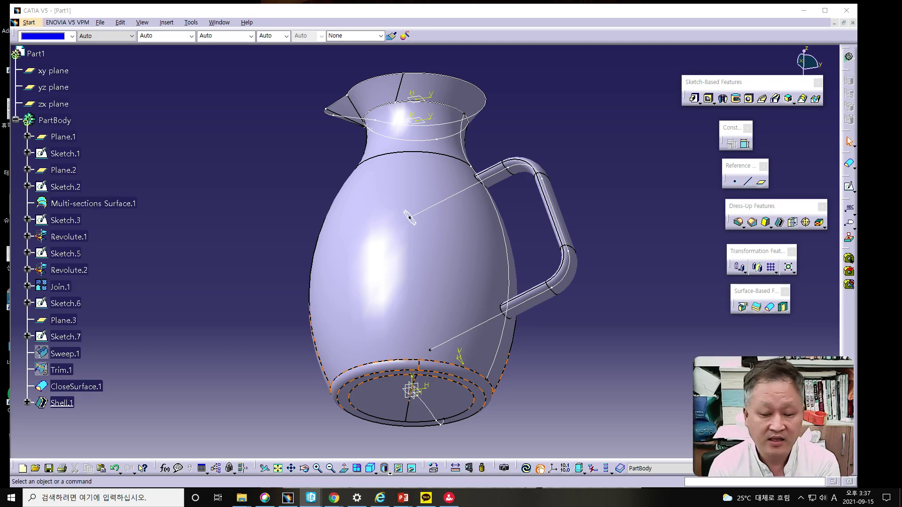
pyautogui.moveTo(320, 189); pyautogui.dragTo(382, 259, button='middle')
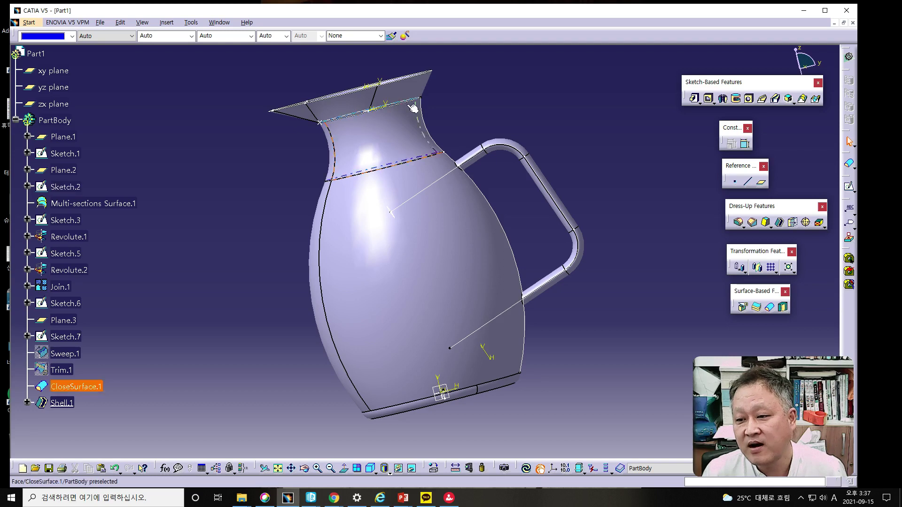
pyautogui.moveTo(262, 180); pyautogui.dragTo(292, 196, button='middle')
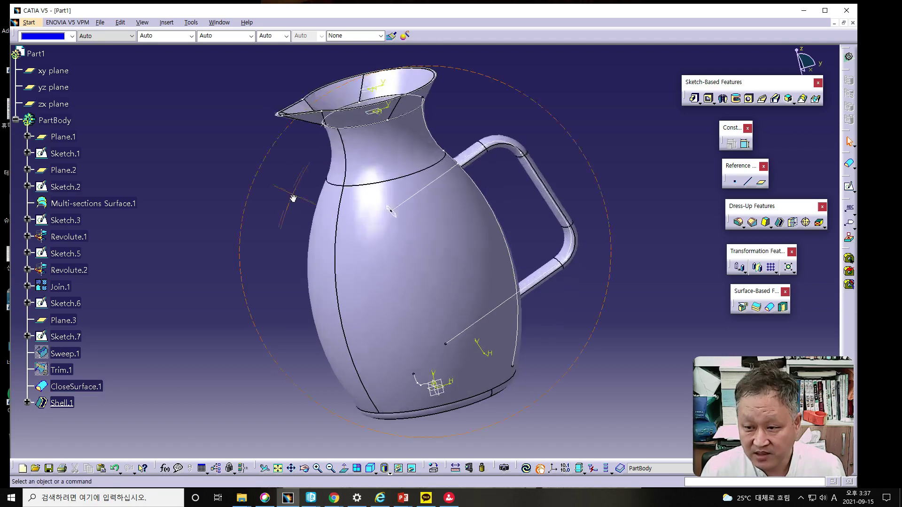
pyautogui.scroll(-1, 292, 195)
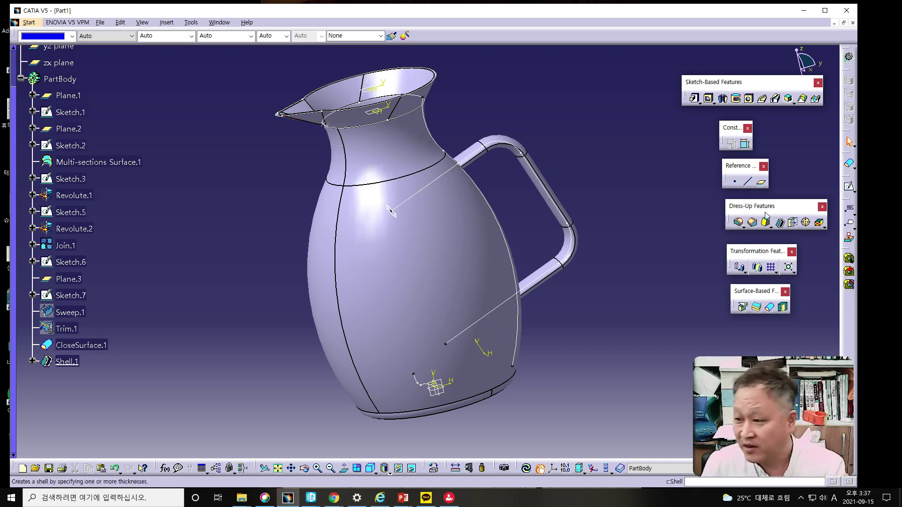
# Switch to the Wireframe and Surface Design workbench and open the body's side profile, Sketch.3, for editing.
pyautogui.click(29, 22)
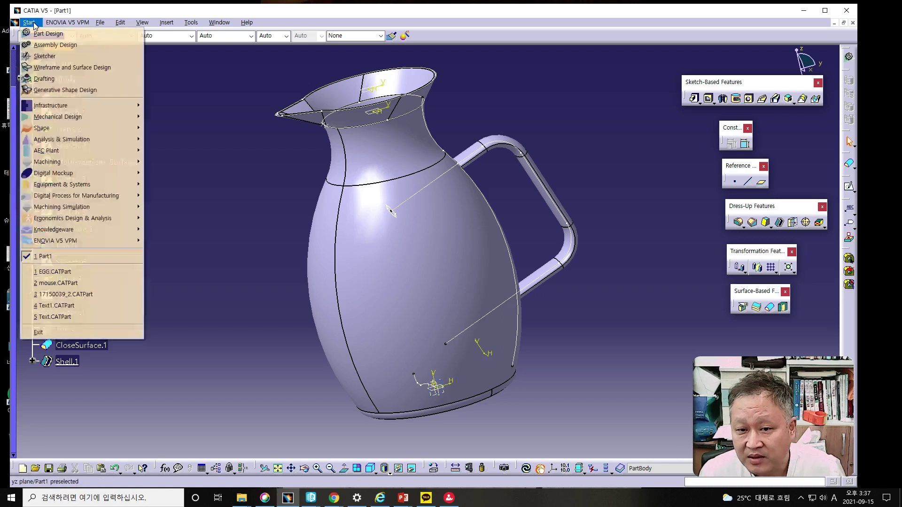
pyautogui.click(47, 67)
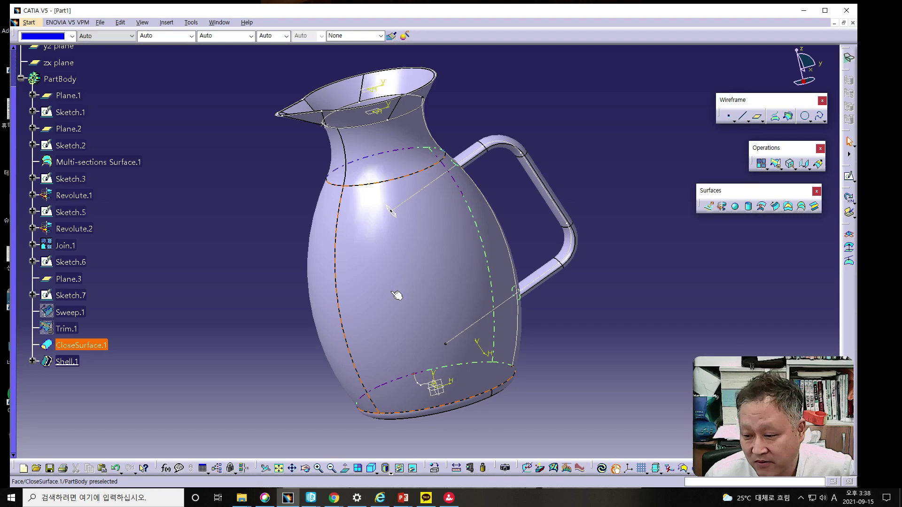
pyautogui.moveTo(419, 358); pyautogui.dragTo(425, 268, button='middle')
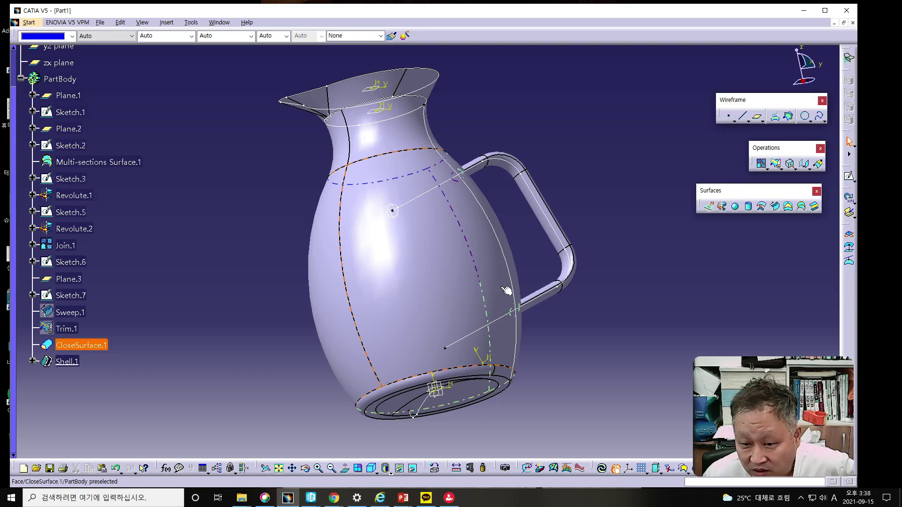
pyautogui.doubleClick(506, 261)
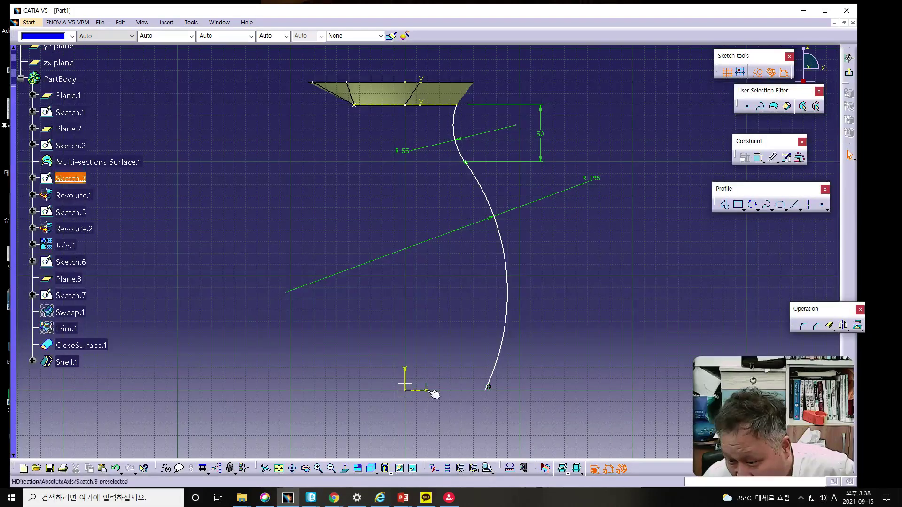
# Exit the body profile sketch and check which object the CloseSurface.1 feature closes, leaving its definition unchanged.
pyautogui.click(850, 75)
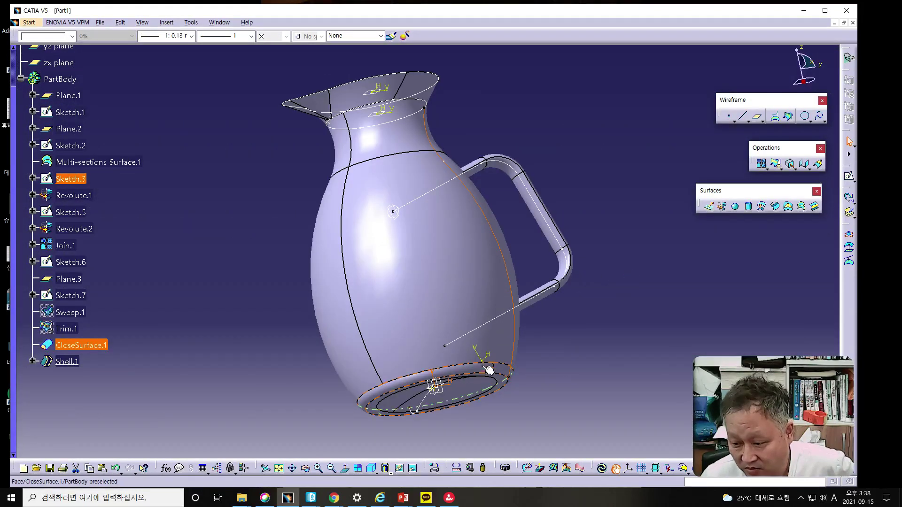
pyautogui.moveTo(416, 300); pyautogui.dragTo(451, 347, button='middle')
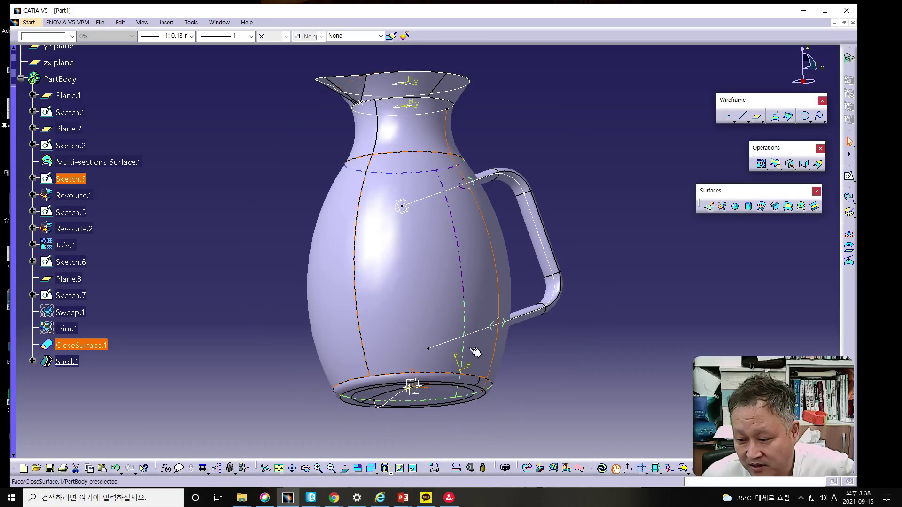
pyautogui.click(488, 386)
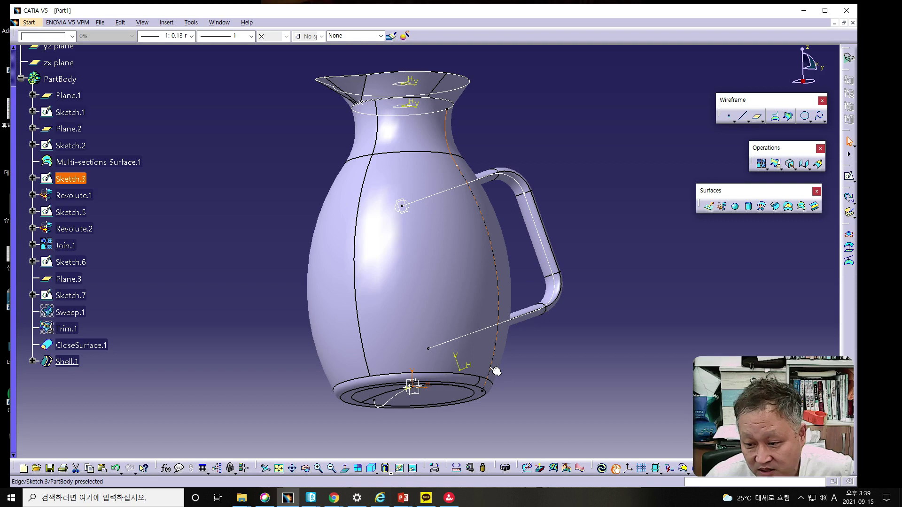
pyautogui.doubleClick(431, 295)
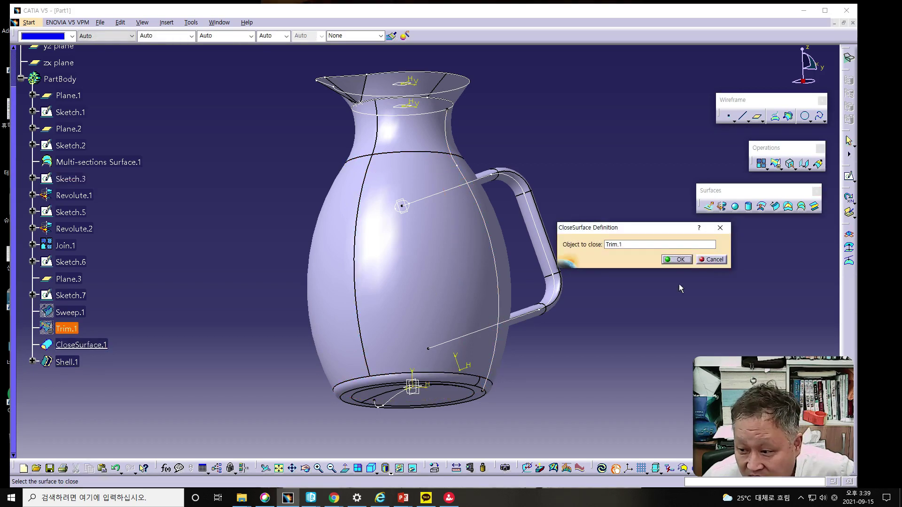
pyautogui.click(704, 261)
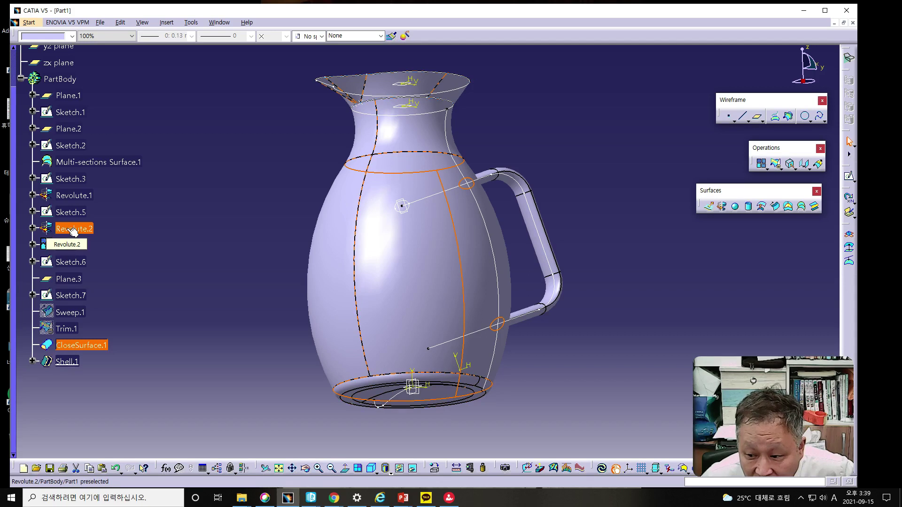
# Review the profile, revolution axis and angular limits of Revolute.1, leaving its definition unchanged.
pyautogui.doubleClick(73, 196)
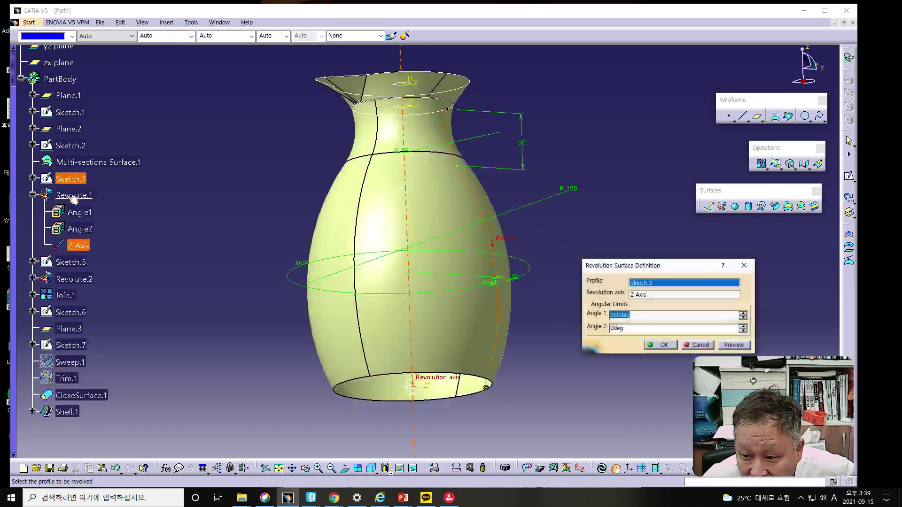
pyautogui.moveTo(331, 376); pyautogui.dragTo(391, 301, button='middle')
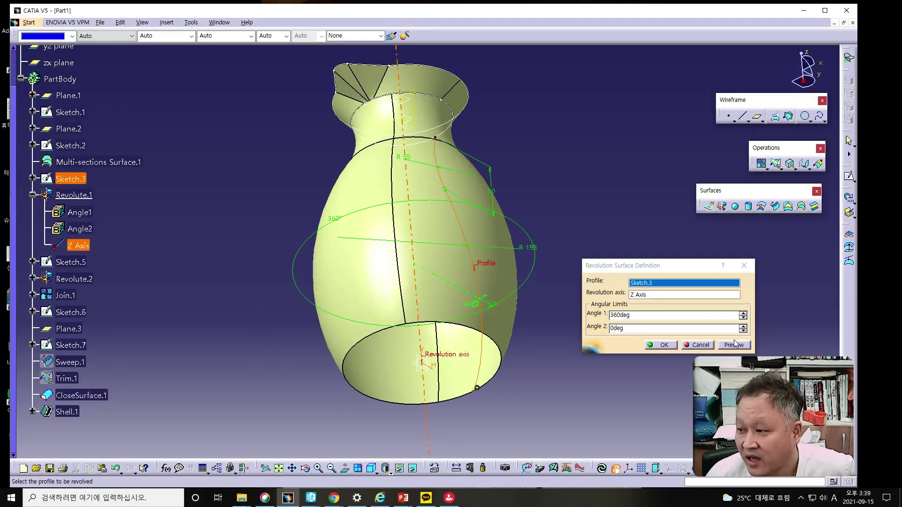
pyautogui.click(705, 343)
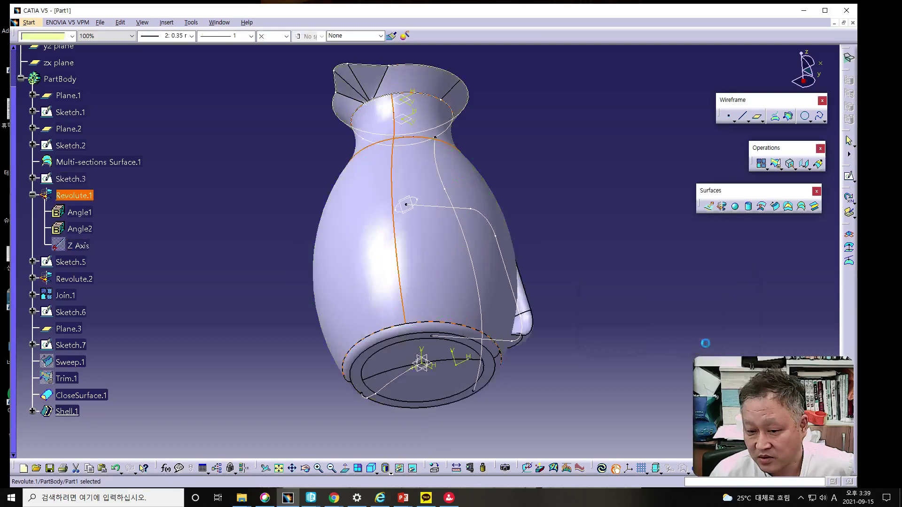
pyautogui.moveTo(463, 339); pyautogui.dragTo(468, 384, button='middle')
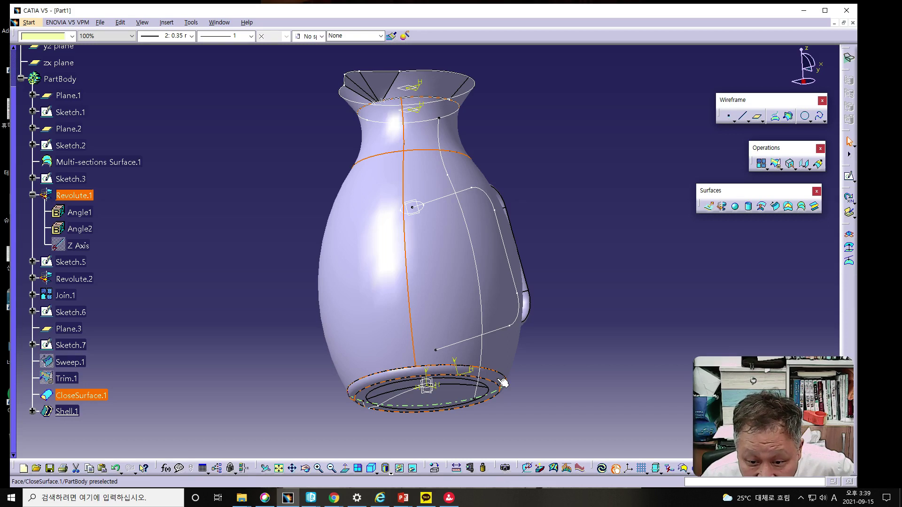
# Open the base profile, Sketch.5, to examine its curves and dimensions, and exit the sketch without changes.
pyautogui.click(72, 261)
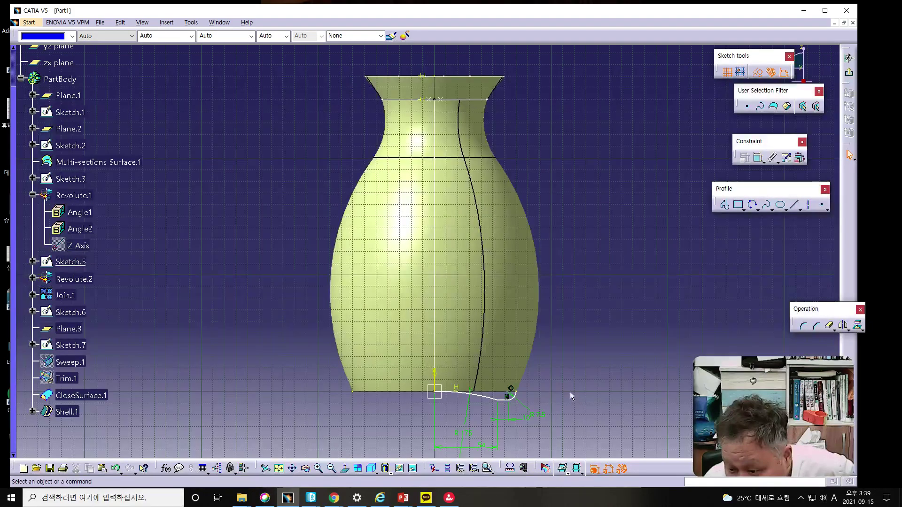
pyautogui.moveTo(574, 383)
pyautogui.keyDown('ctrl'); pyautogui.mouseDown(button='middle')
pyautogui.moveTo(583, 397)
pyautogui.moveTo(548, 358)
pyautogui.mouseUp(button='middle'); pyautogui.keyUp('ctrl')
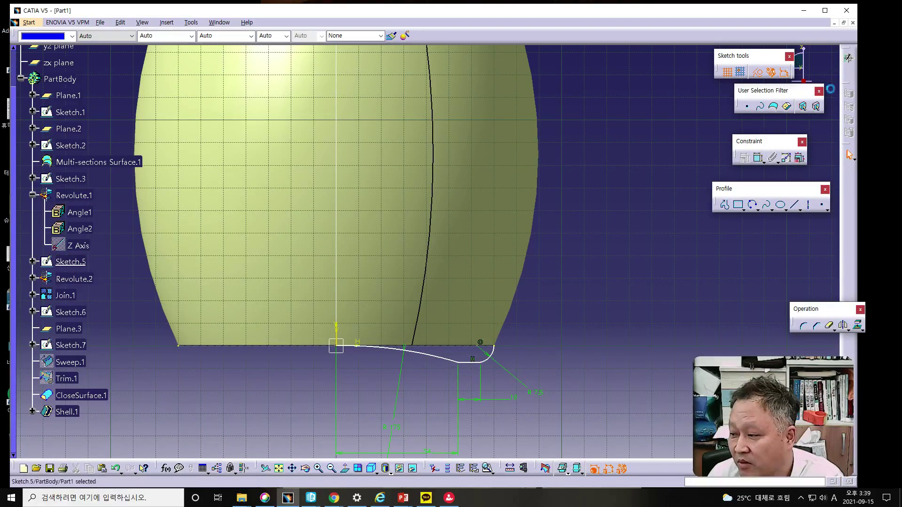
pyautogui.click(849, 76)
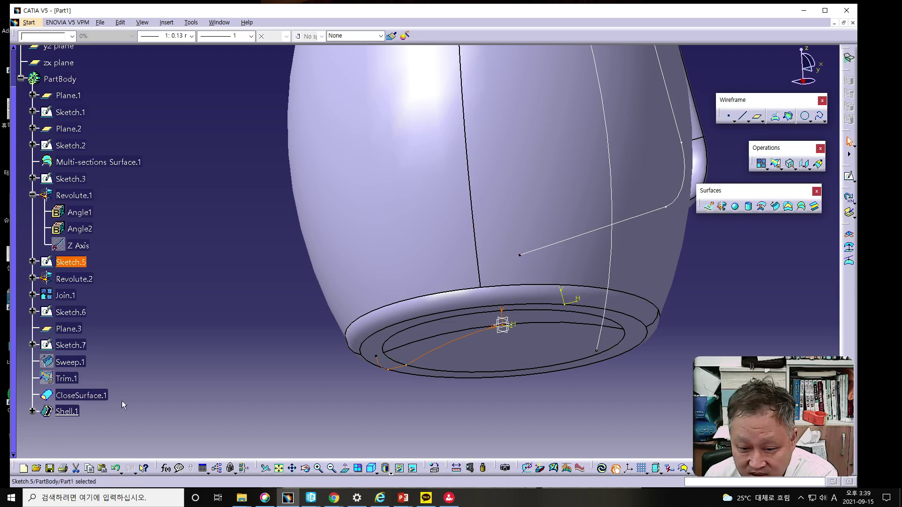
# Review the elements joined in Join.1 over the whole jug body, leaving its definition unchanged.
pyautogui.doubleClick(66, 296)
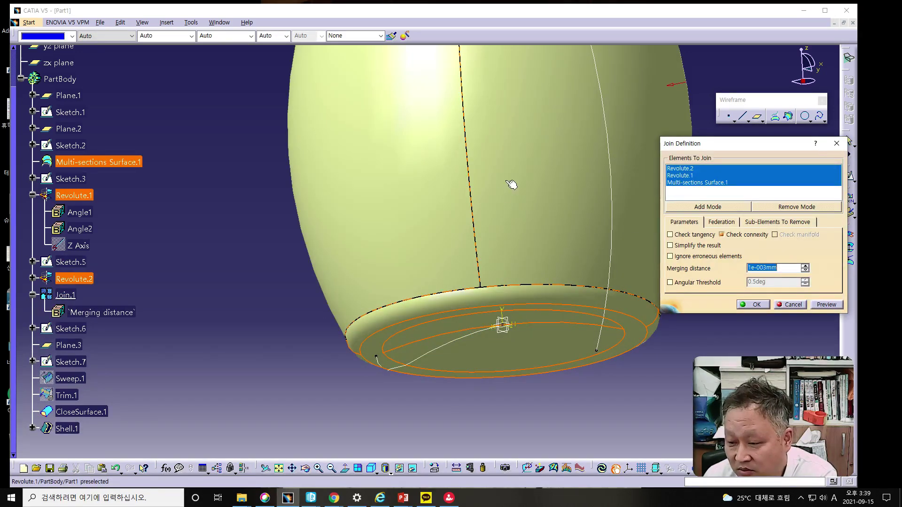
pyautogui.keyDown('ctrl'); pyautogui.moveTo(498, 190); pyautogui.dragTo(496, 294, button='middle'); pyautogui.keyUp('ctrl')
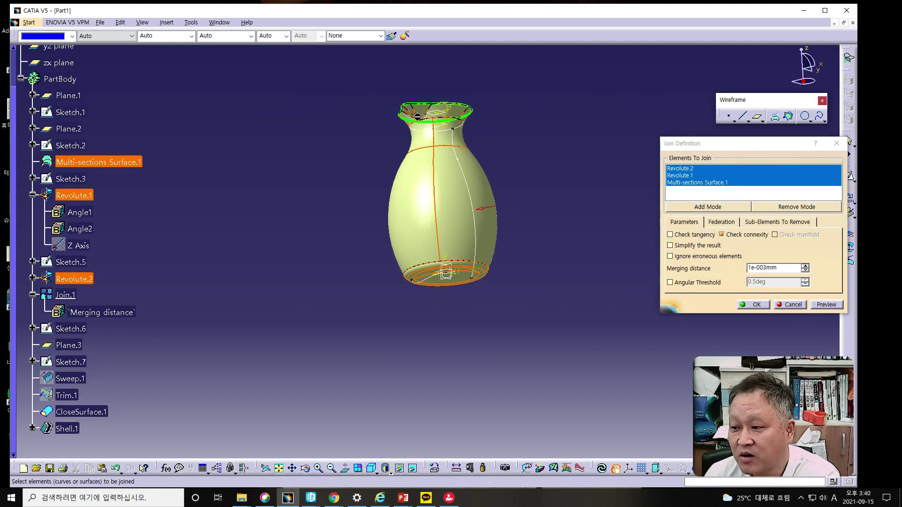
pyautogui.click(791, 305)
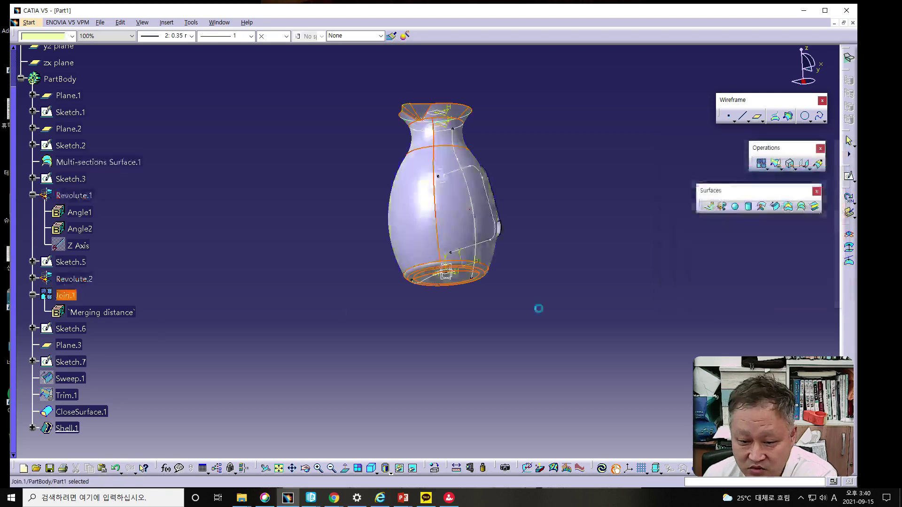
# Open the handle path, Sketch.6, to examine its lines, corner arcs and dimensions, and exit the sketch without changes.
pyautogui.doubleClick(65, 330)
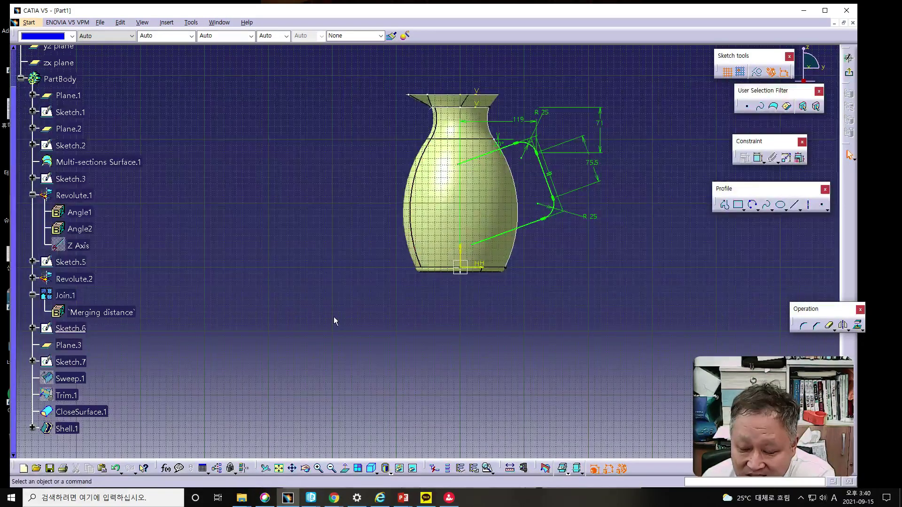
pyautogui.click(849, 72)
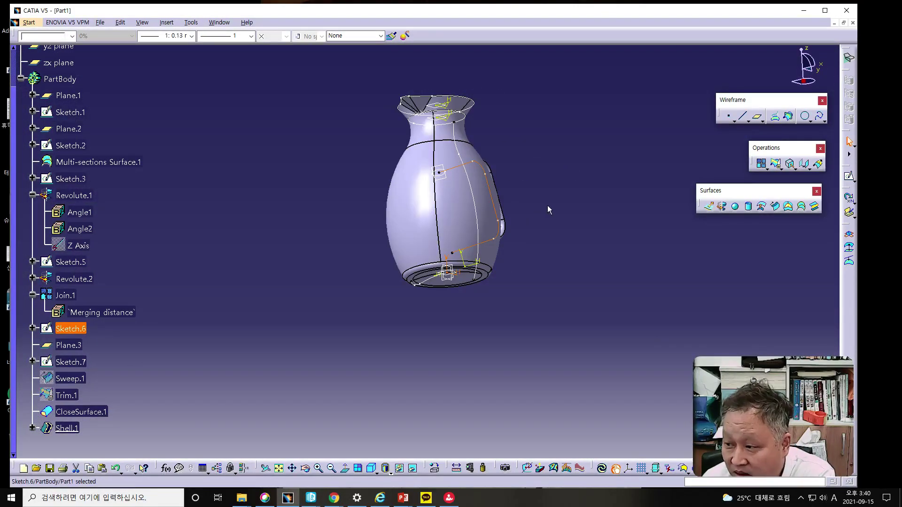
pyautogui.click(213, 343)
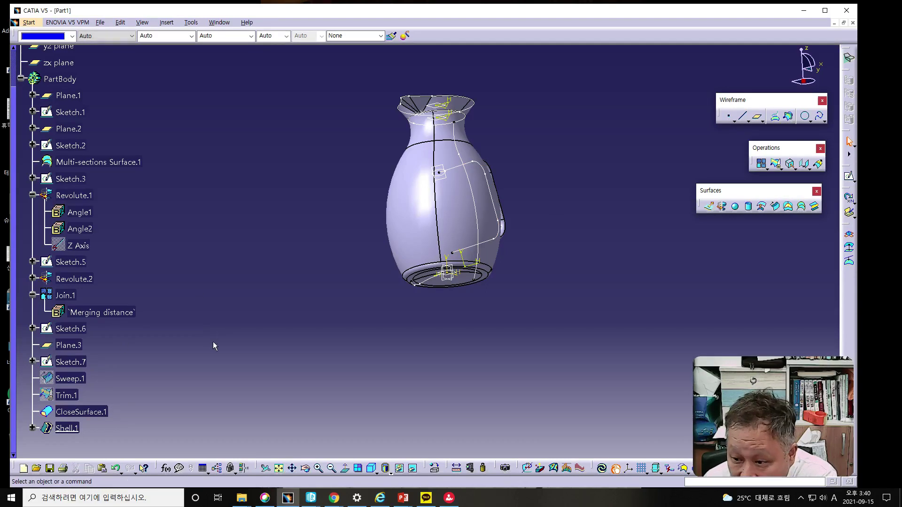
pyautogui.click(116, 469)
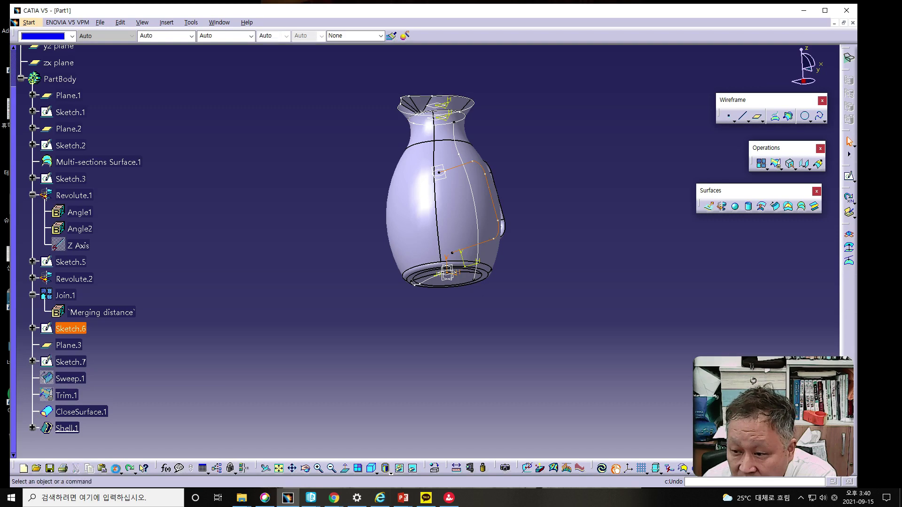
pyautogui.click(129, 469)
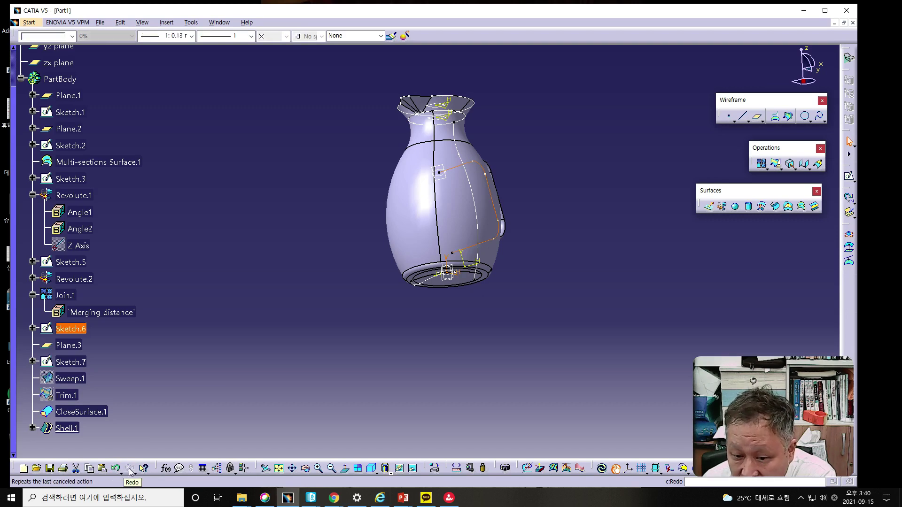
# Show the hidden Sweep.1 and Trim.1 surfaces over the solid jug.
pyautogui.moveTo(323, 218)
pyautogui.mouseDown(button='middle')
pyautogui.moveTo(356, 220)
pyautogui.moveTo(331, 231)
pyautogui.mouseUp(button='middle')
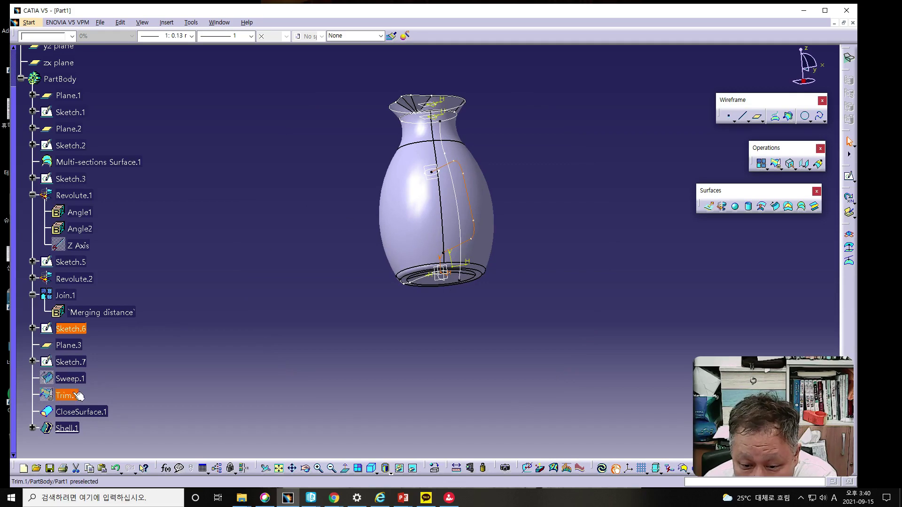
pyautogui.rightClick(49, 381)
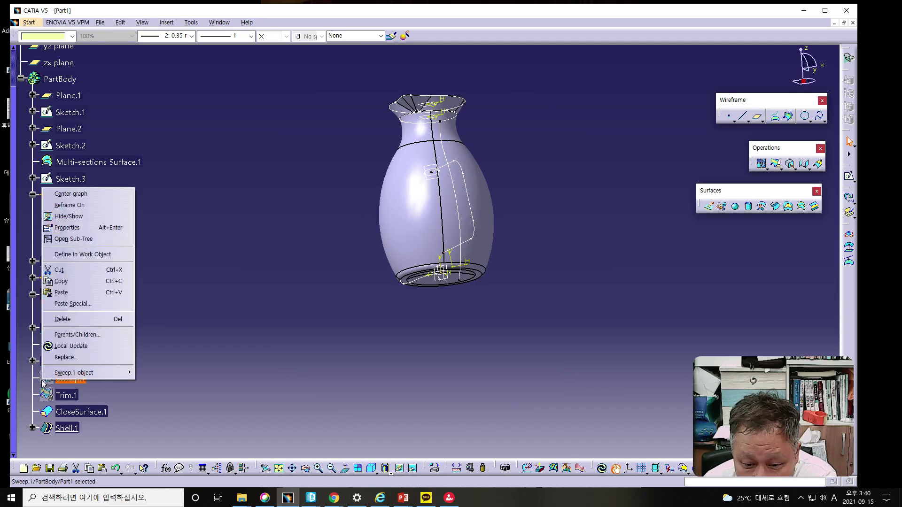
pyautogui.click(68, 217)
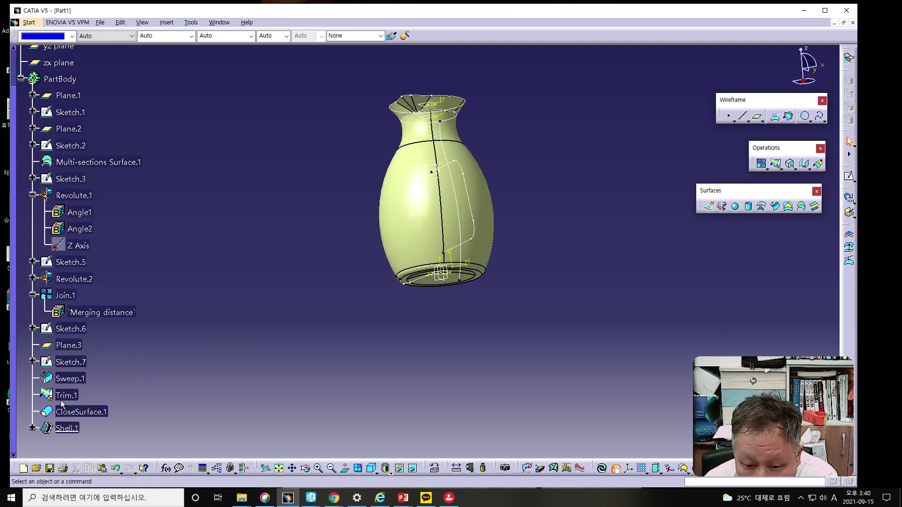
# View the jug and handle surfaces from the side and inspect the Swept Surface options without creating a surface.
pyautogui.moveTo(262, 319); pyautogui.dragTo(233, 318, button='middle')
pyautogui.moveTo(567, 272); pyautogui.dragTo(509, 141, button='middle')
pyautogui.scroll(-2, 509, 141)
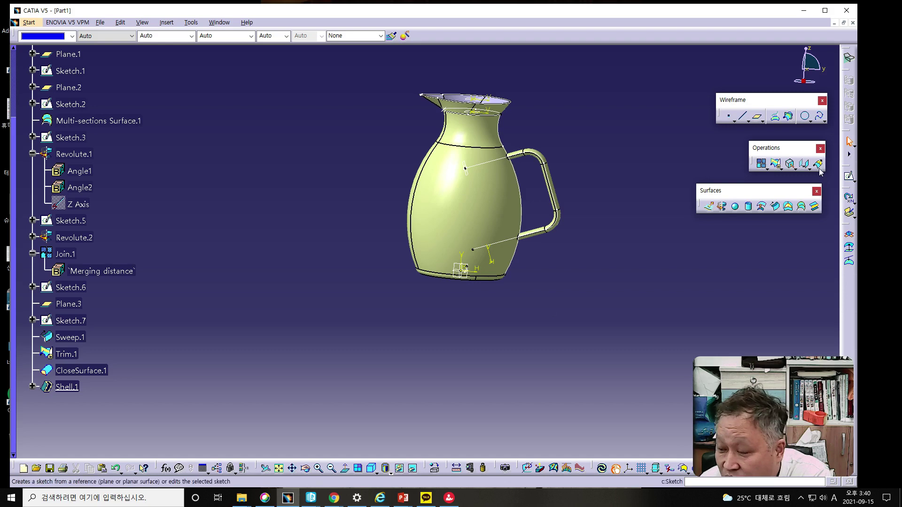
pyautogui.click(776, 207)
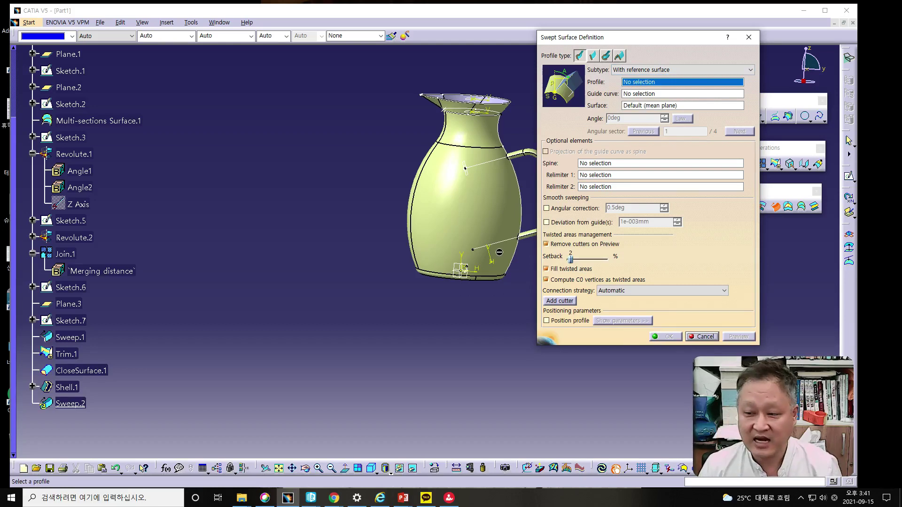
pyautogui.click(702, 336)
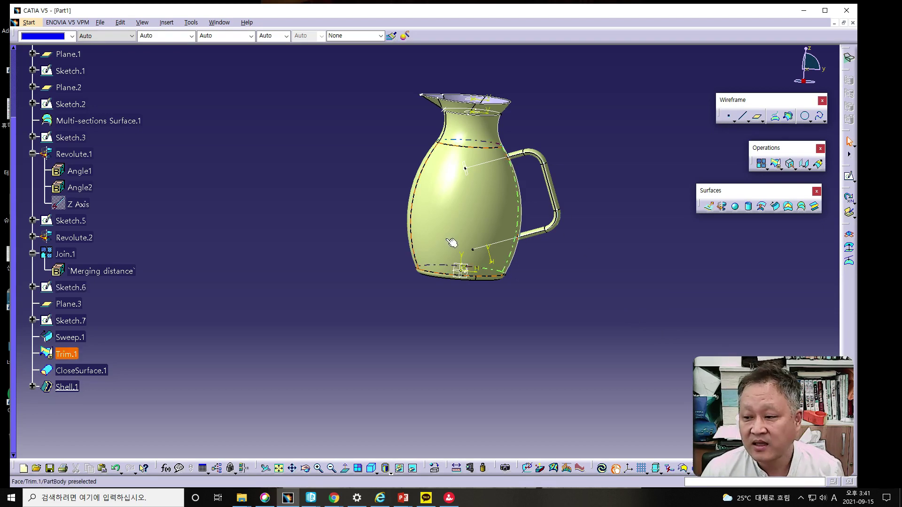
# Hide the Sweep.1 and Trim.1 surfaces again, leaving the solid jug displayed.
pyautogui.moveTo(377, 183); pyautogui.dragTo(403, 256, button='middle')
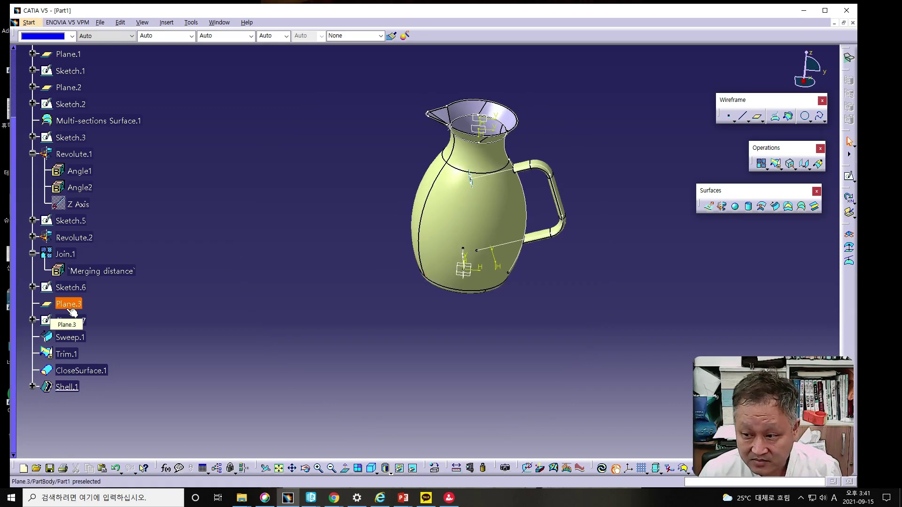
pyautogui.rightClick(78, 345)
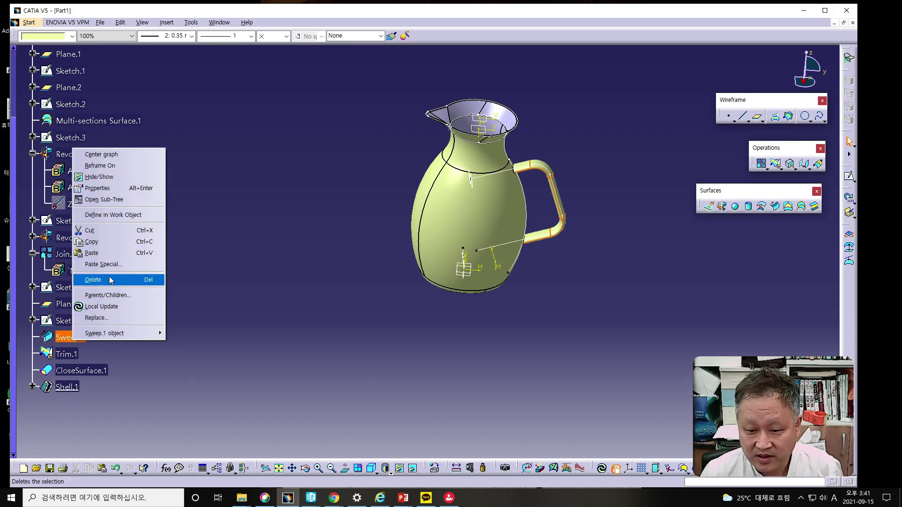
pyautogui.click(100, 178)
pyautogui.moveTo(354, 278); pyautogui.dragTo(492, 350, button='middle')
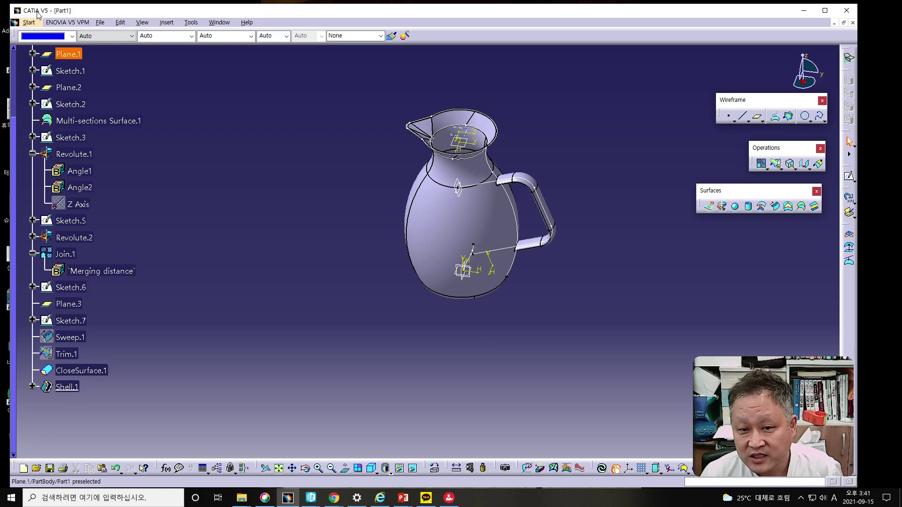
# Switch to the Part Design workbench and view the shelled jug from the side.
pyautogui.click(29, 23)
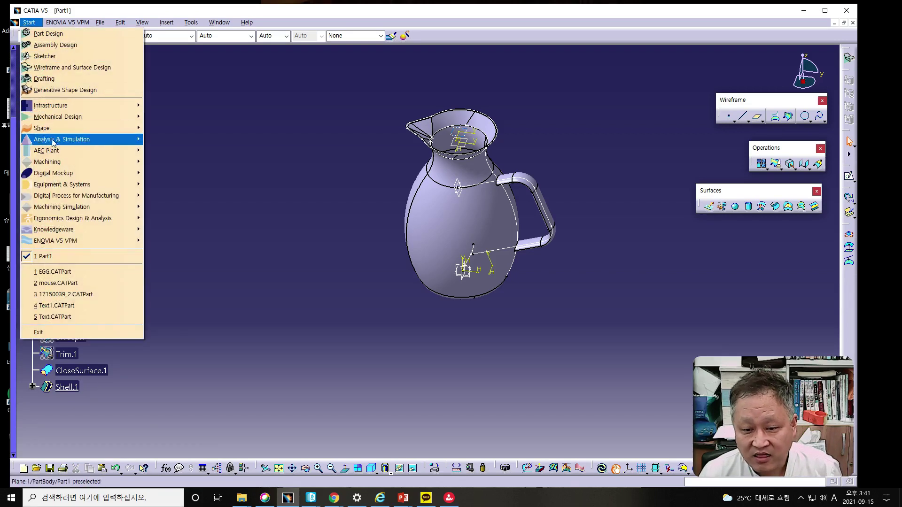
pyautogui.click(47, 34)
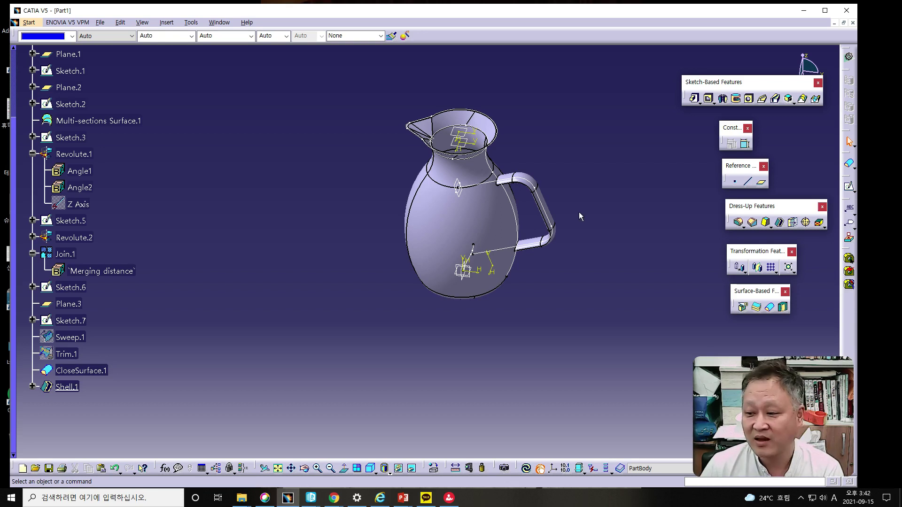
pyautogui.moveTo(531, 271); pyautogui.dragTo(459, 239, button='middle')
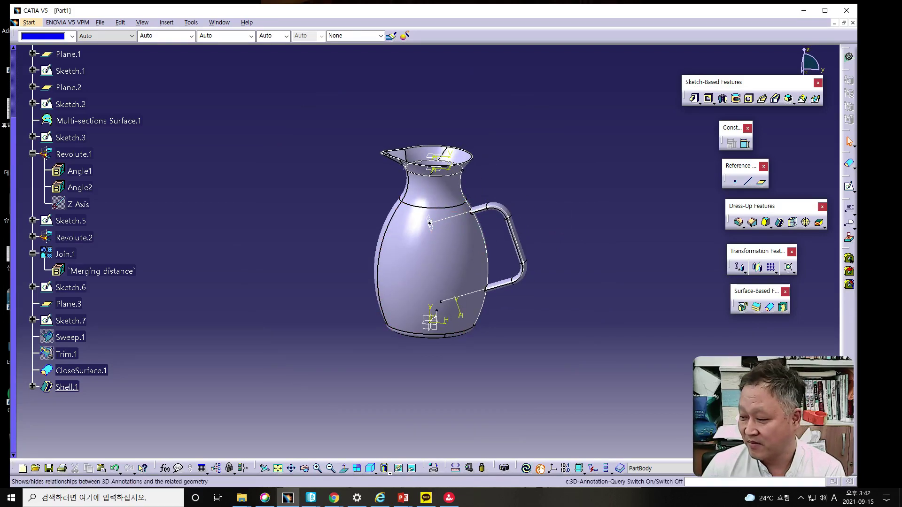